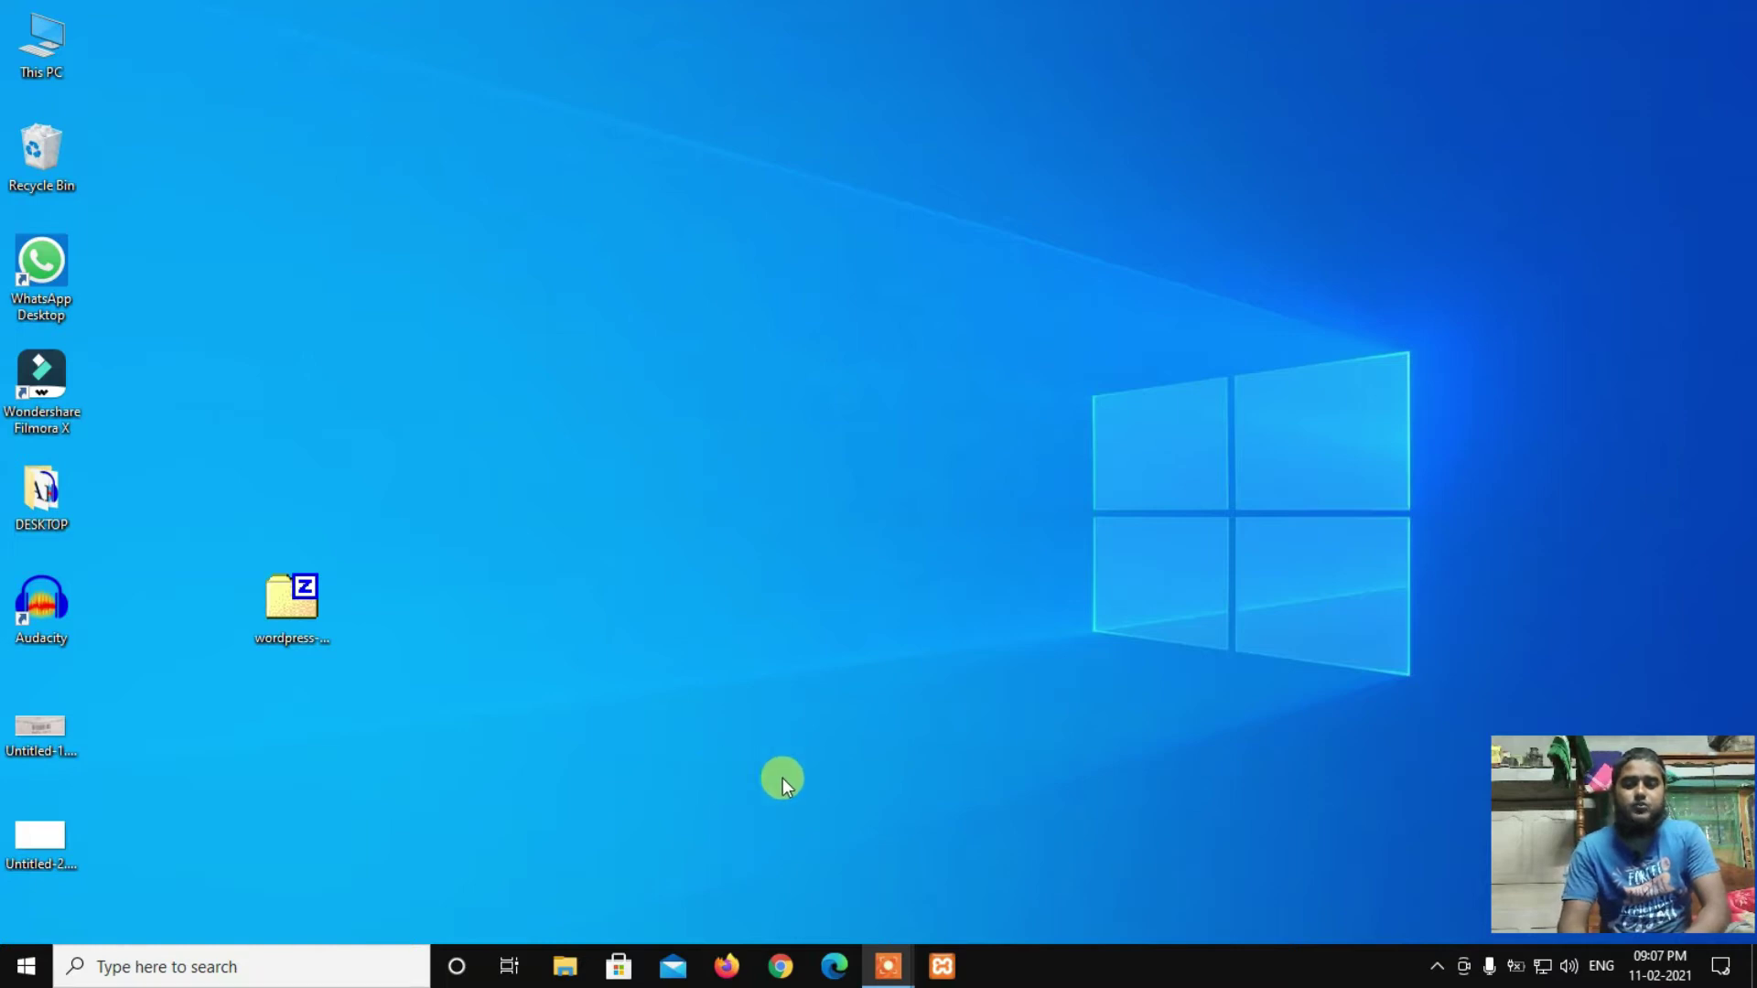
Step: Start the Apache and MySQL servers in the XAMPP Control Panel
{"action": "left_click", "coordinate": [945, 966]}
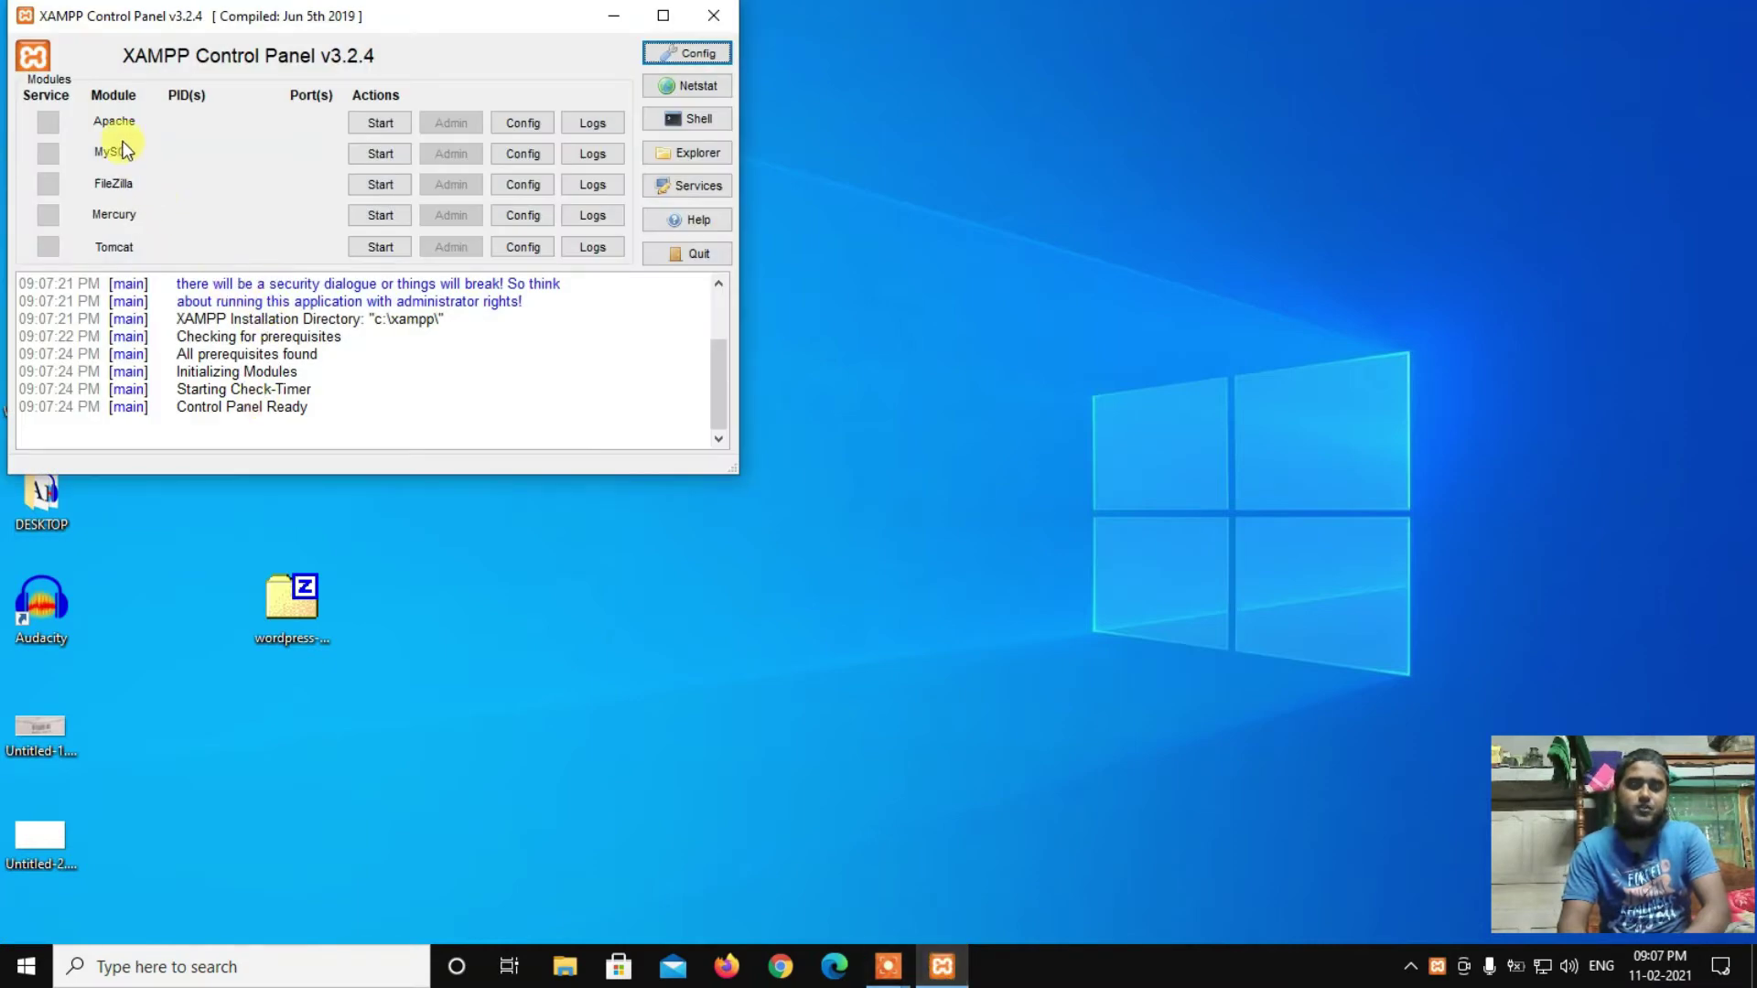
{"action": "left_click", "coordinate": [379, 123]}
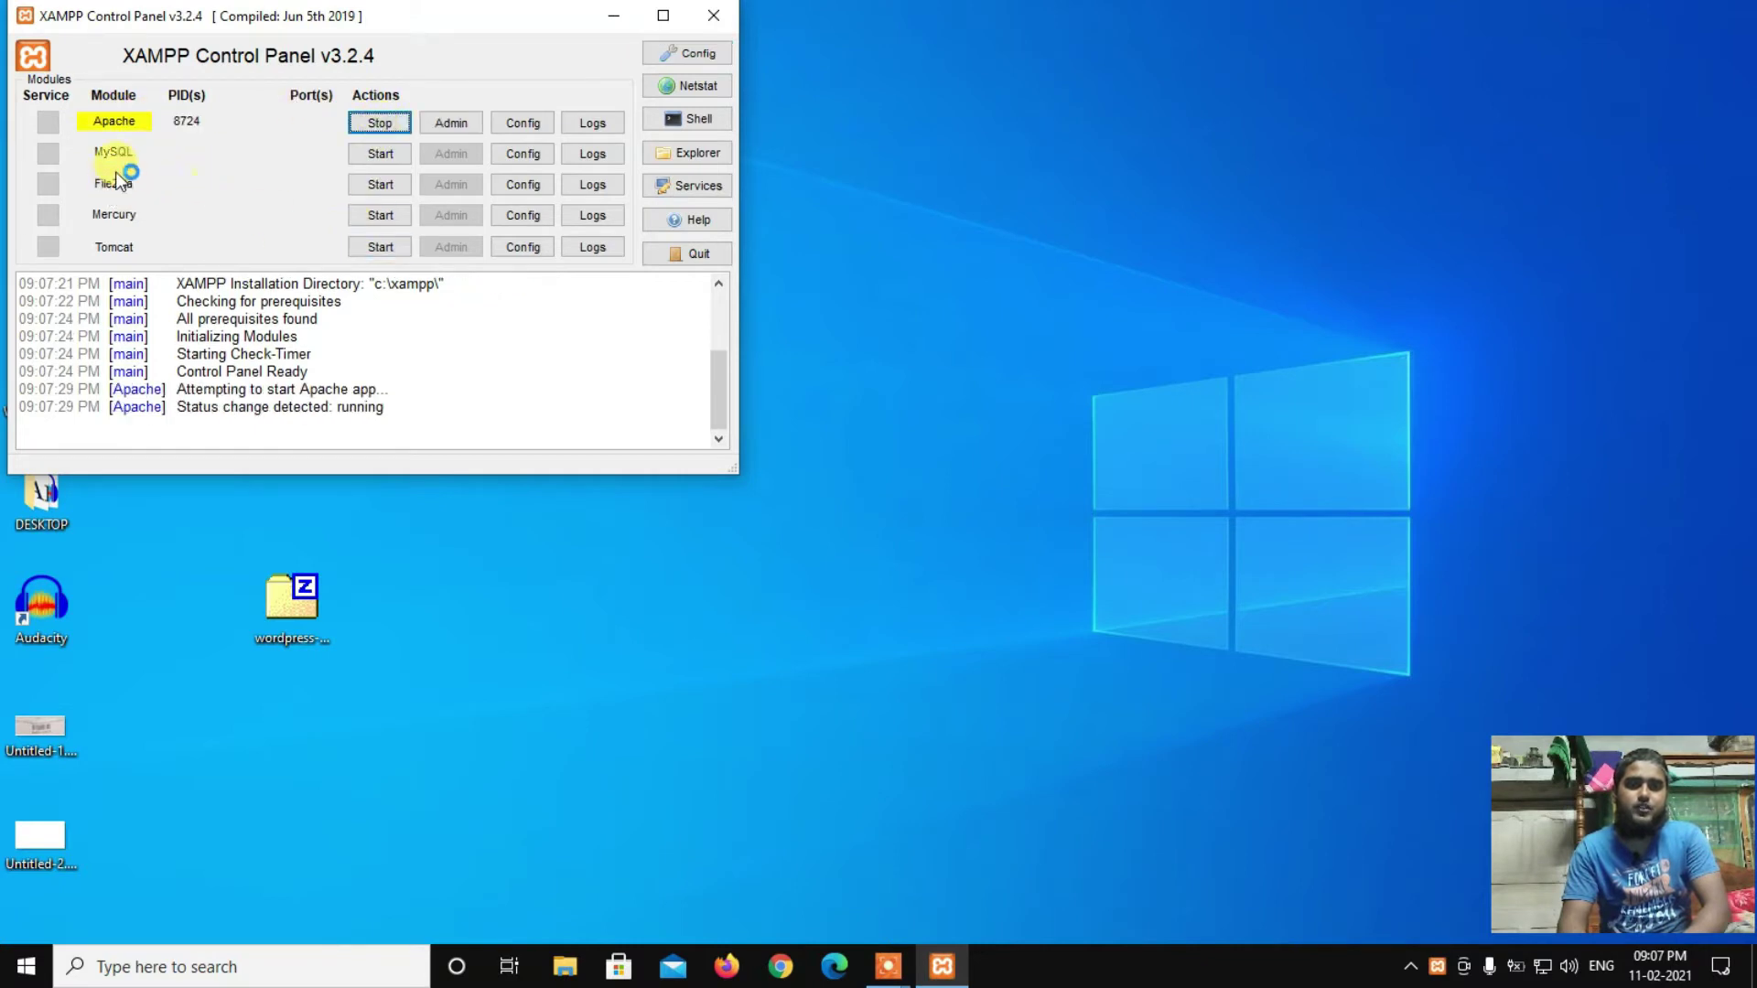
{"action": "left_click", "coordinate": [377, 153]}
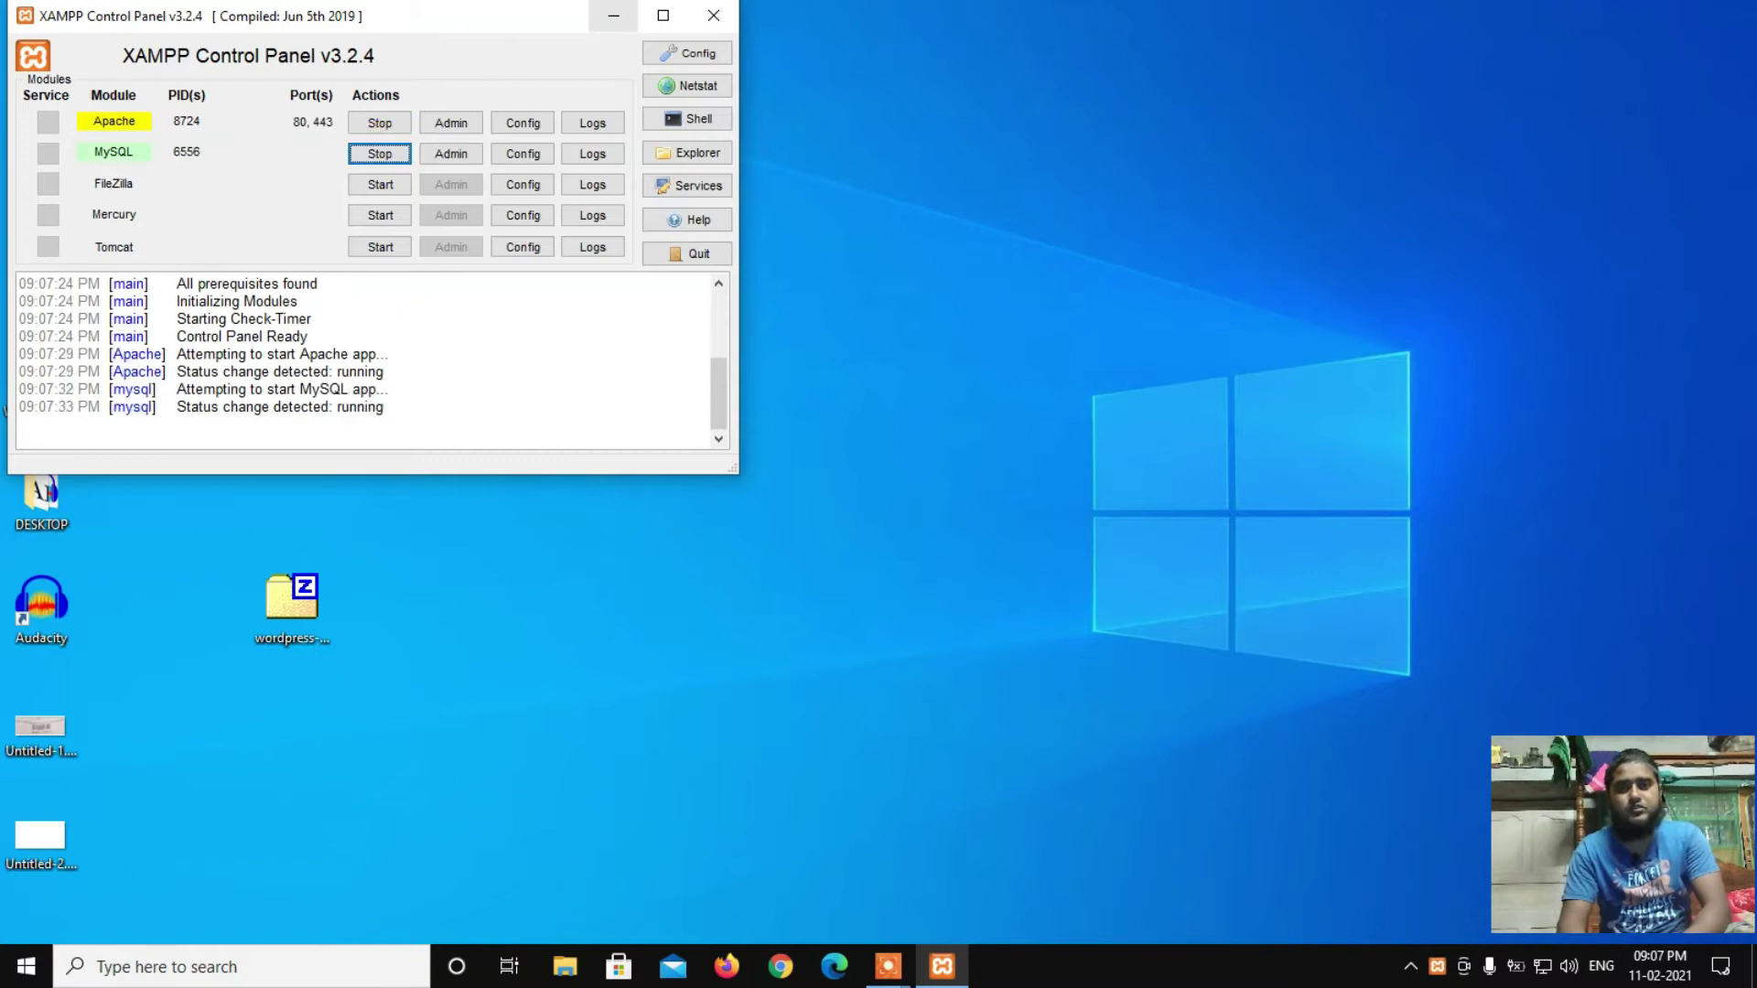
Step: Minimize the XAMPP panel and refresh the desktop
{"action": "left_click", "coordinate": [613, 16]}
{"action": "right_click", "coordinate": [717, 162]}
{"action": "left_click", "coordinate": [774, 227]}
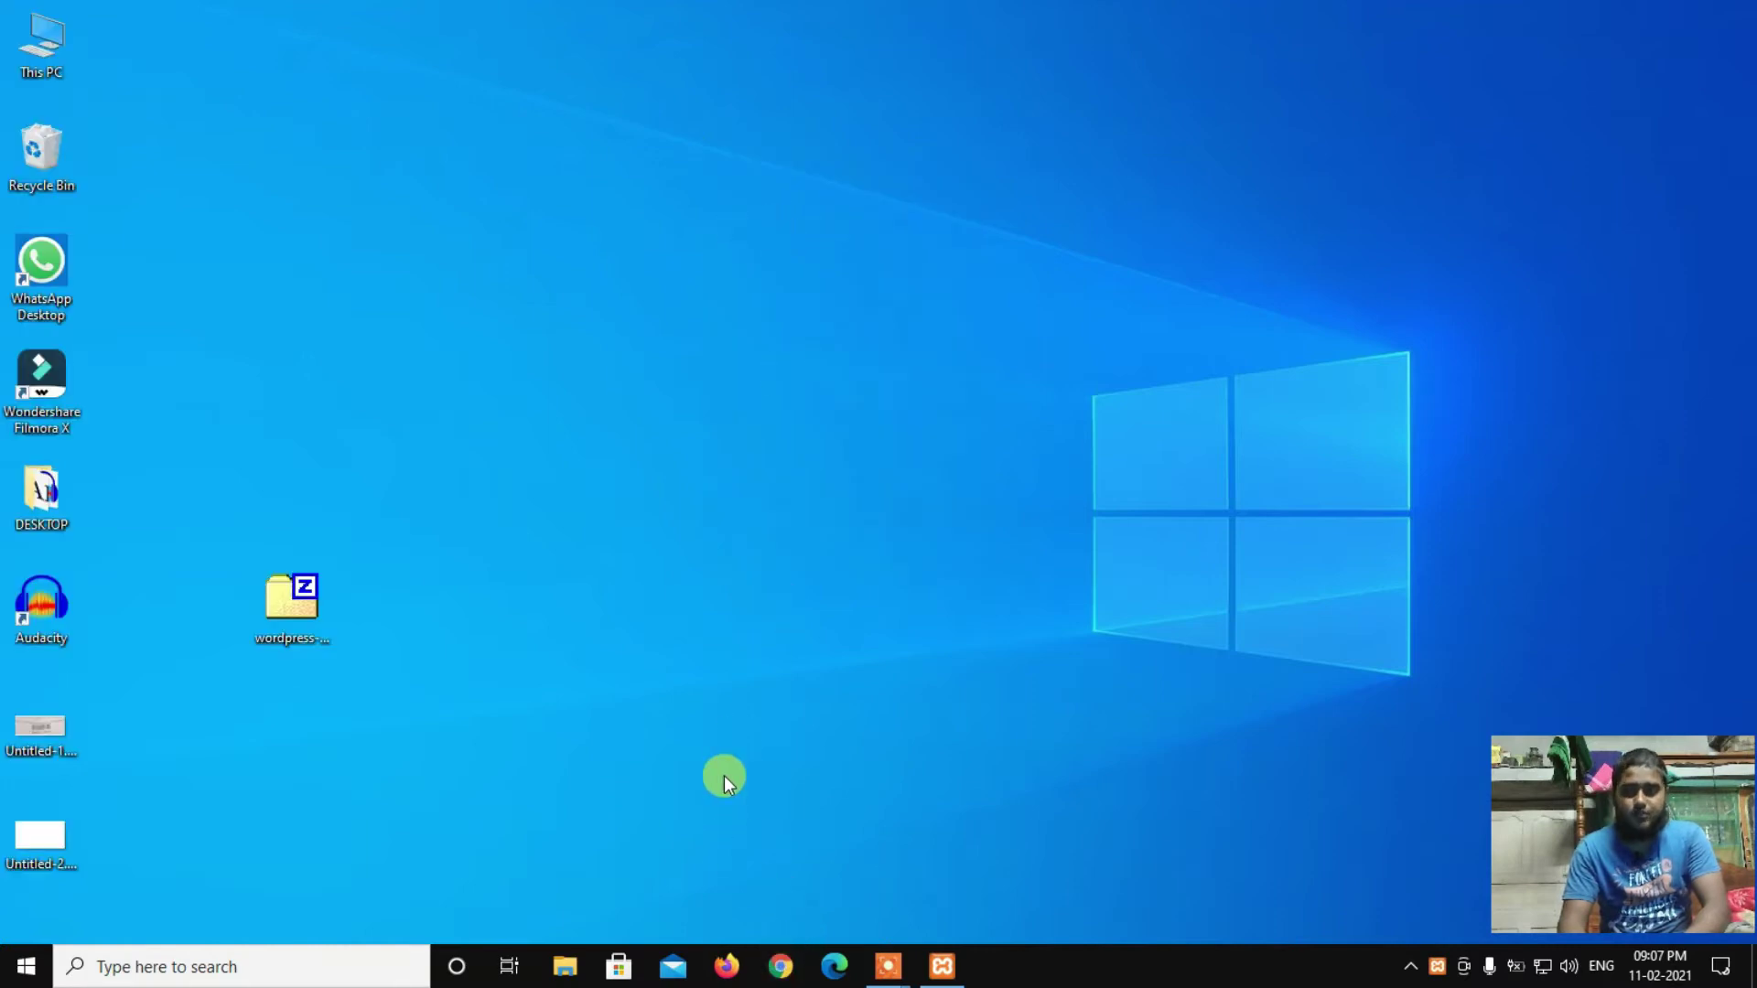
Step: Launch Chrome and go to wordpress.org via the address-bar suggestion
{"action": "left_click", "coordinate": [778, 966]}
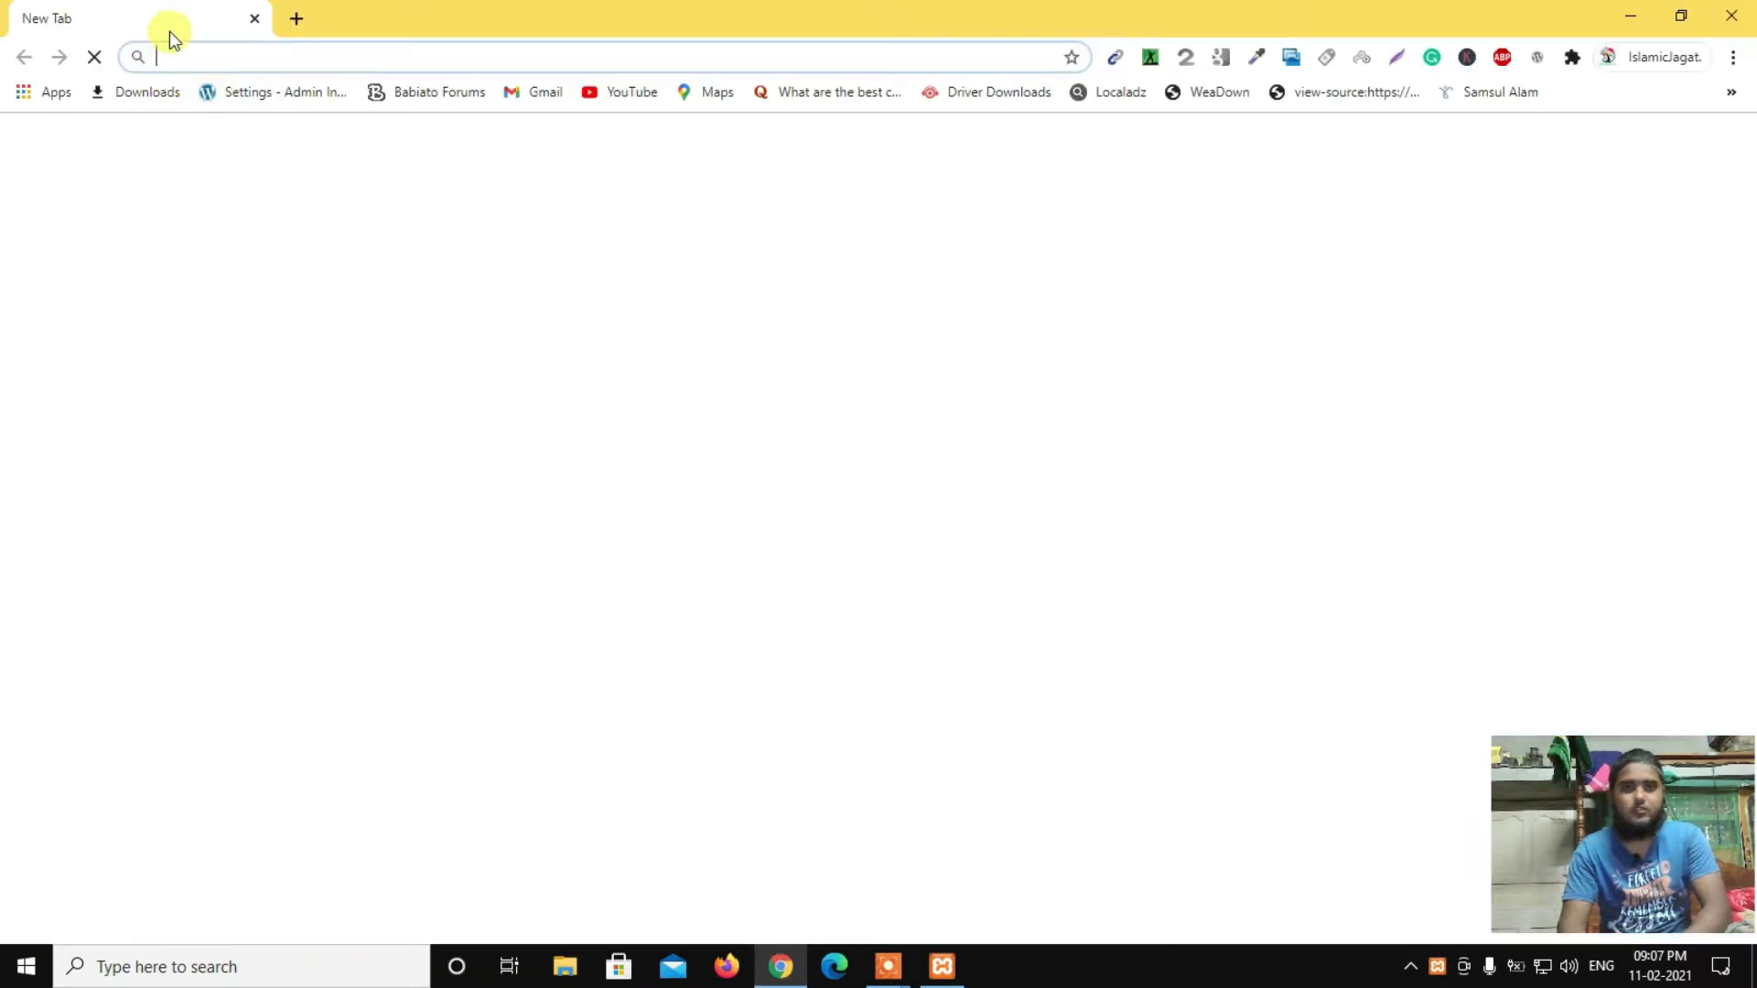
{"action": "left_click", "coordinate": [245, 56]}
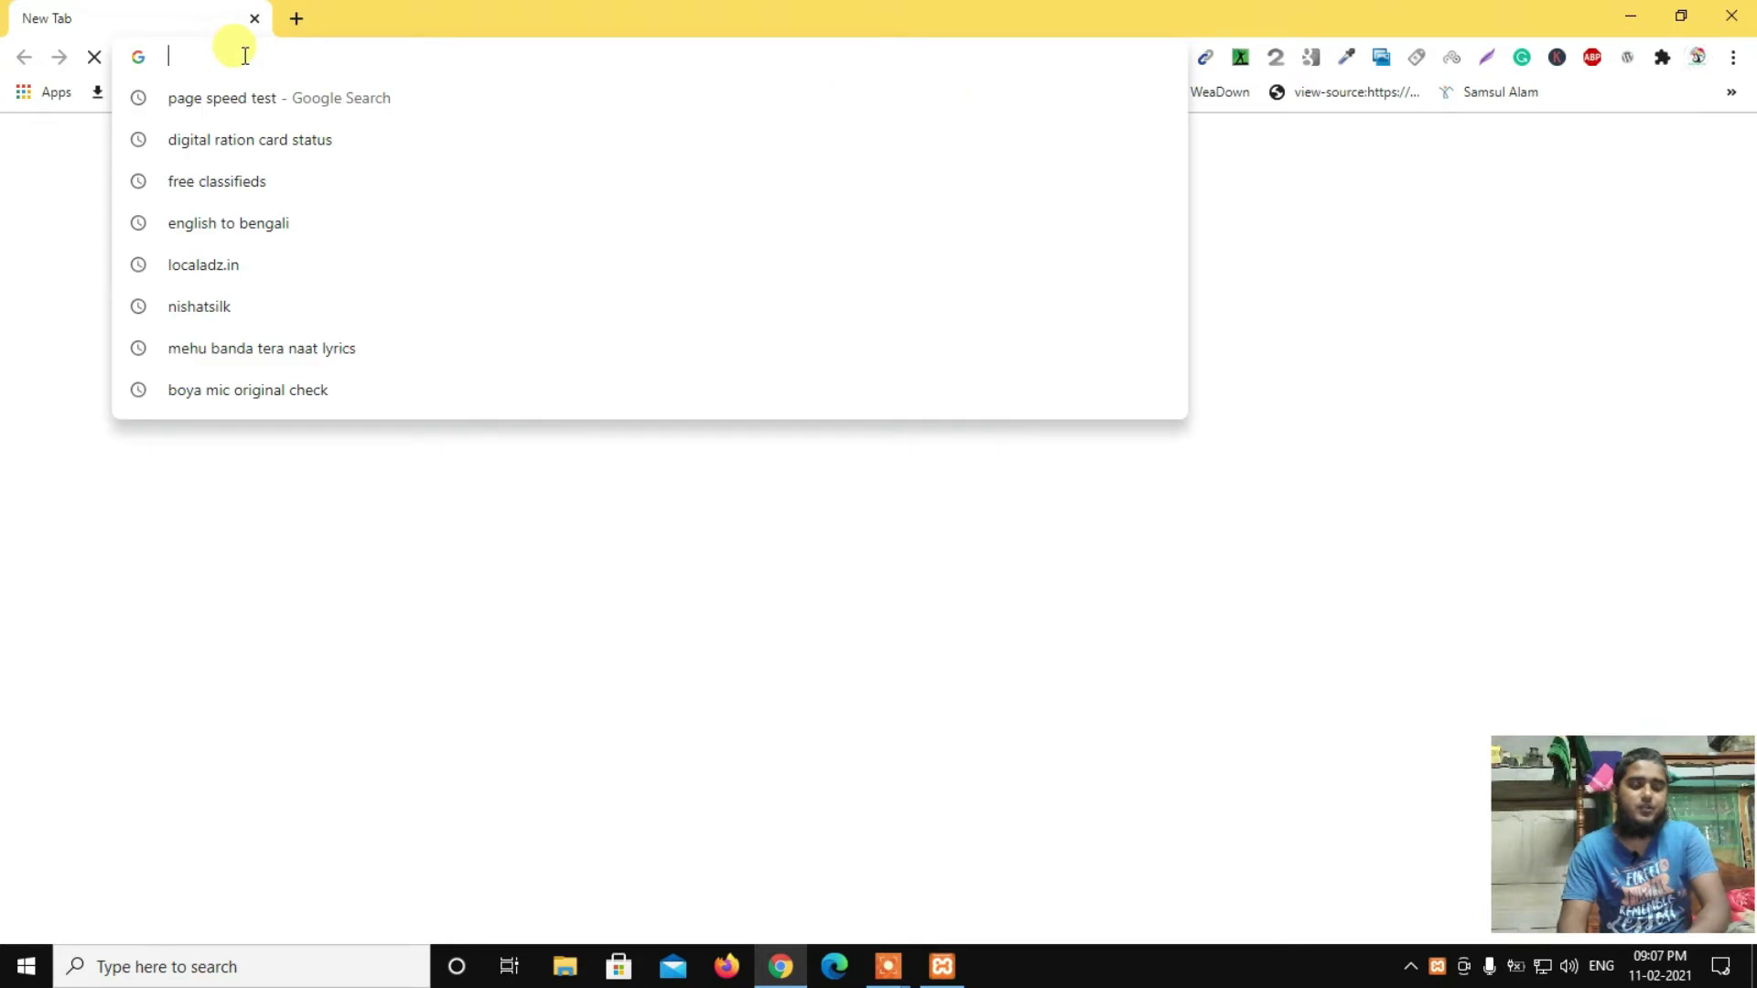
{"action": "type", "text": "wordpress.org"}
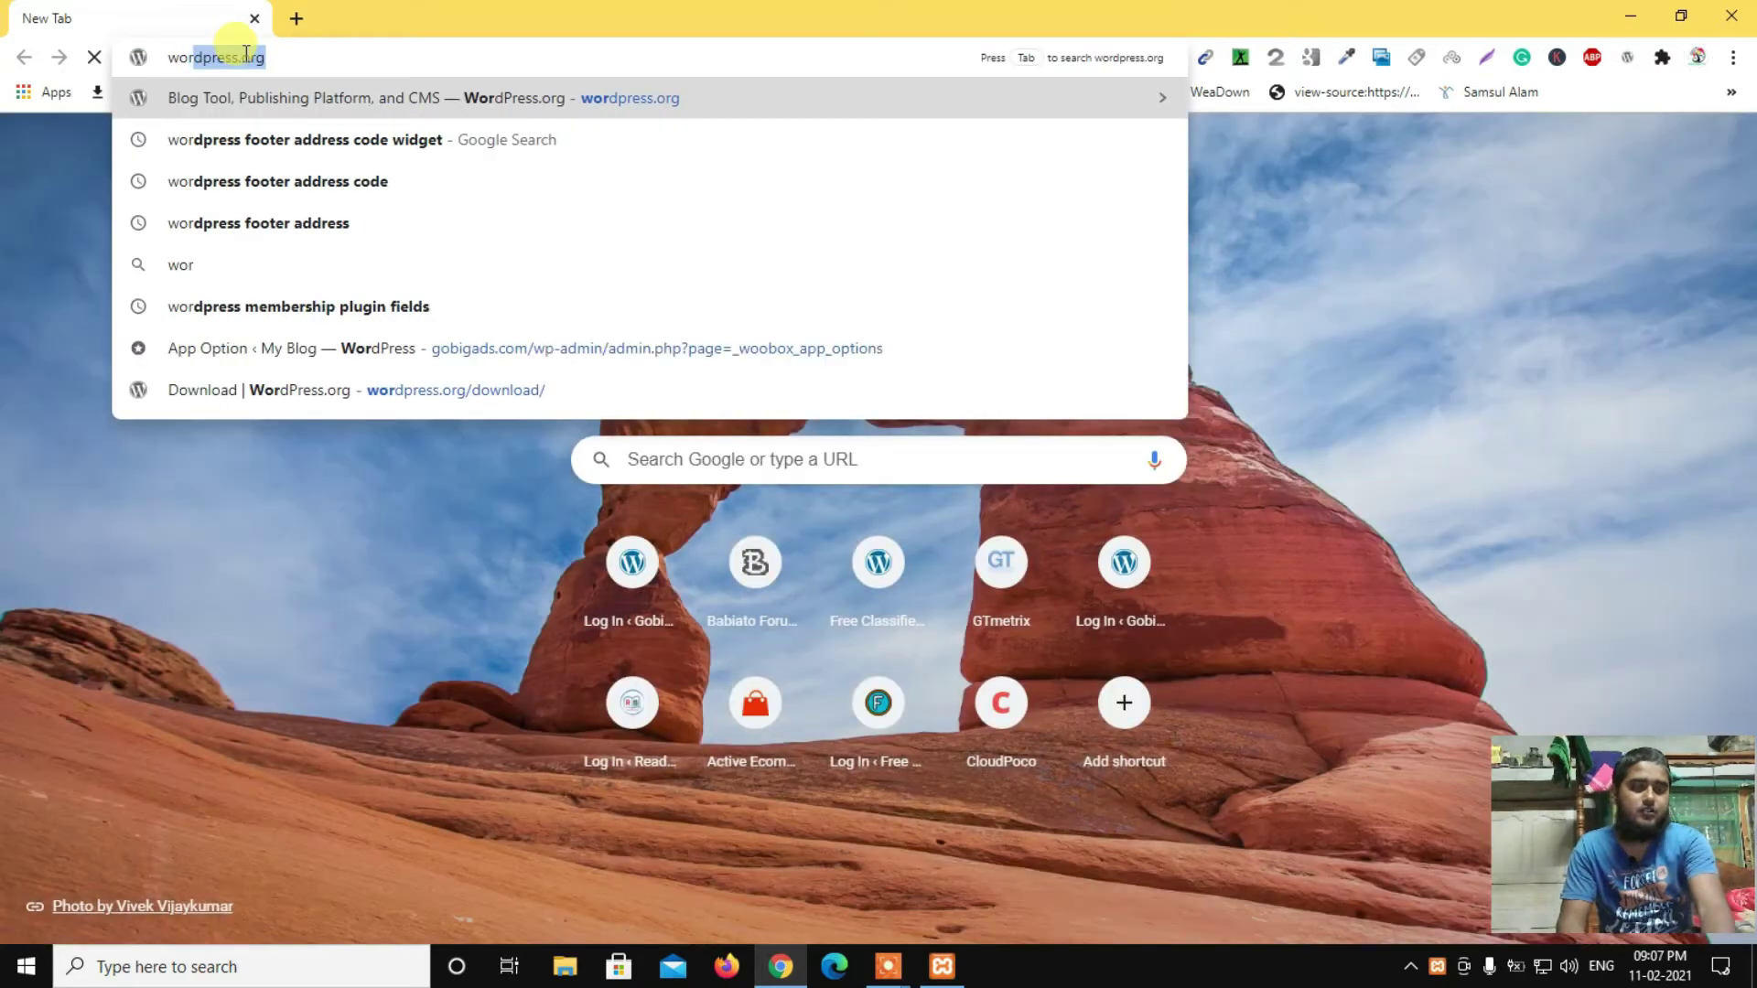
{"action": "left_click", "coordinate": [294, 56]}
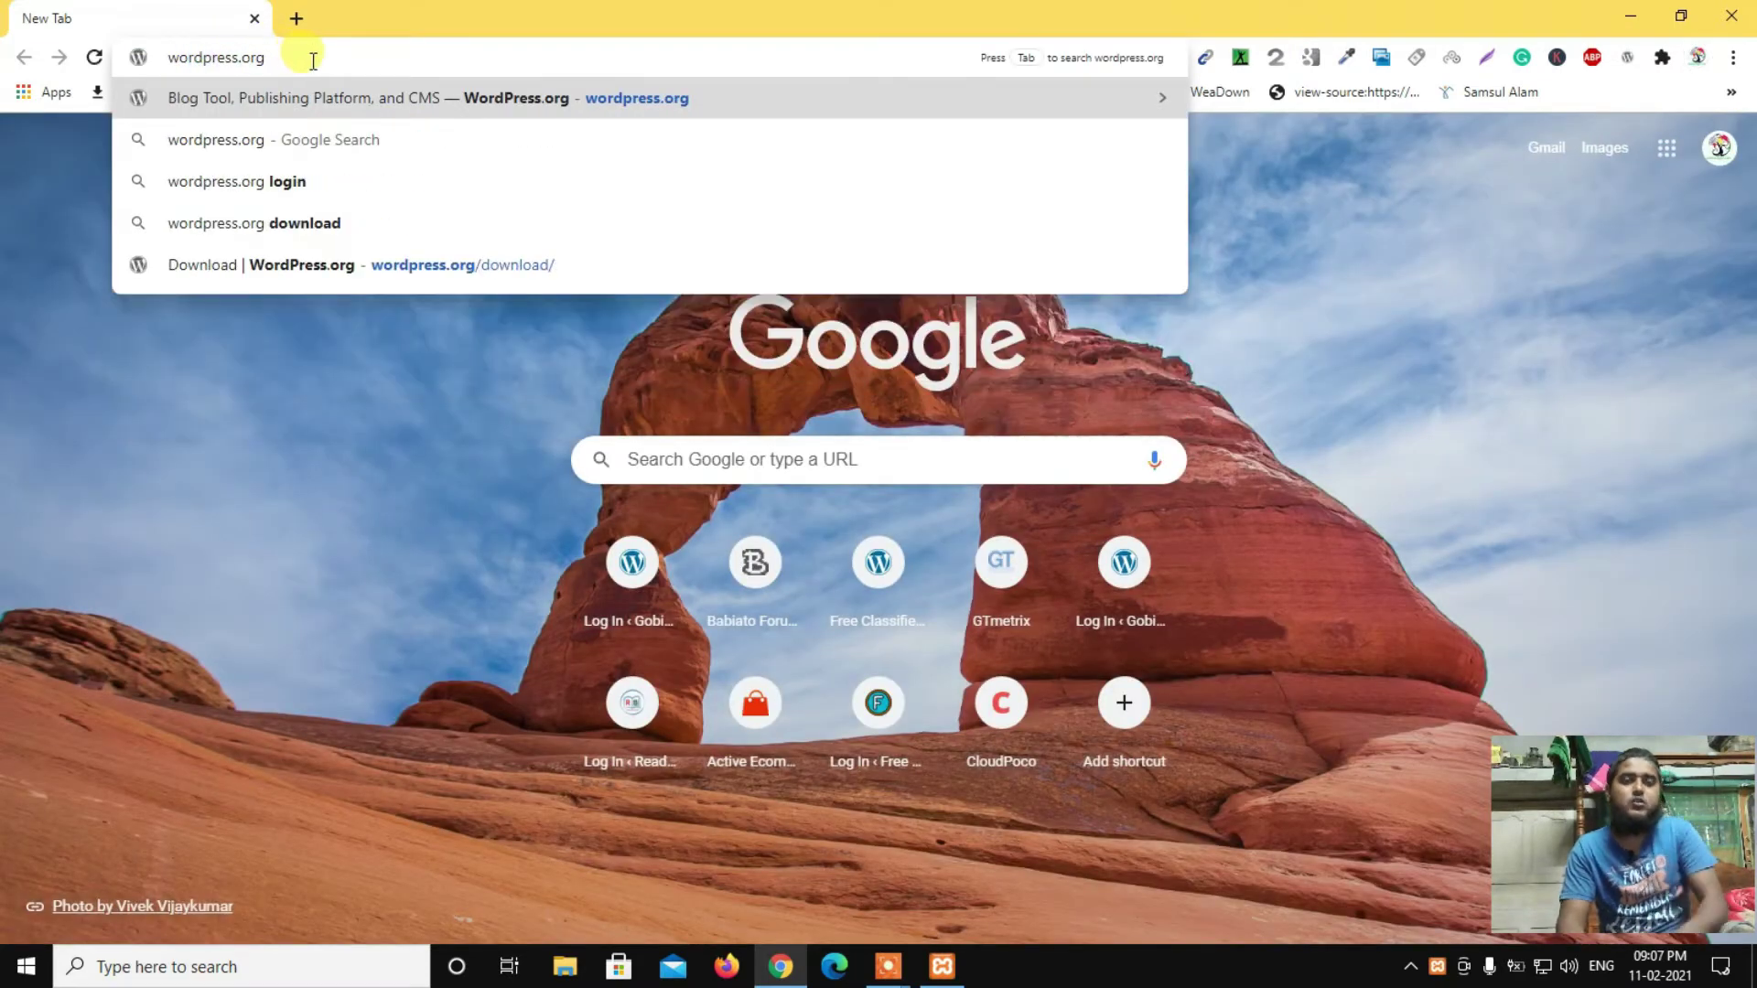
{"action": "left_click", "coordinate": [359, 99]}
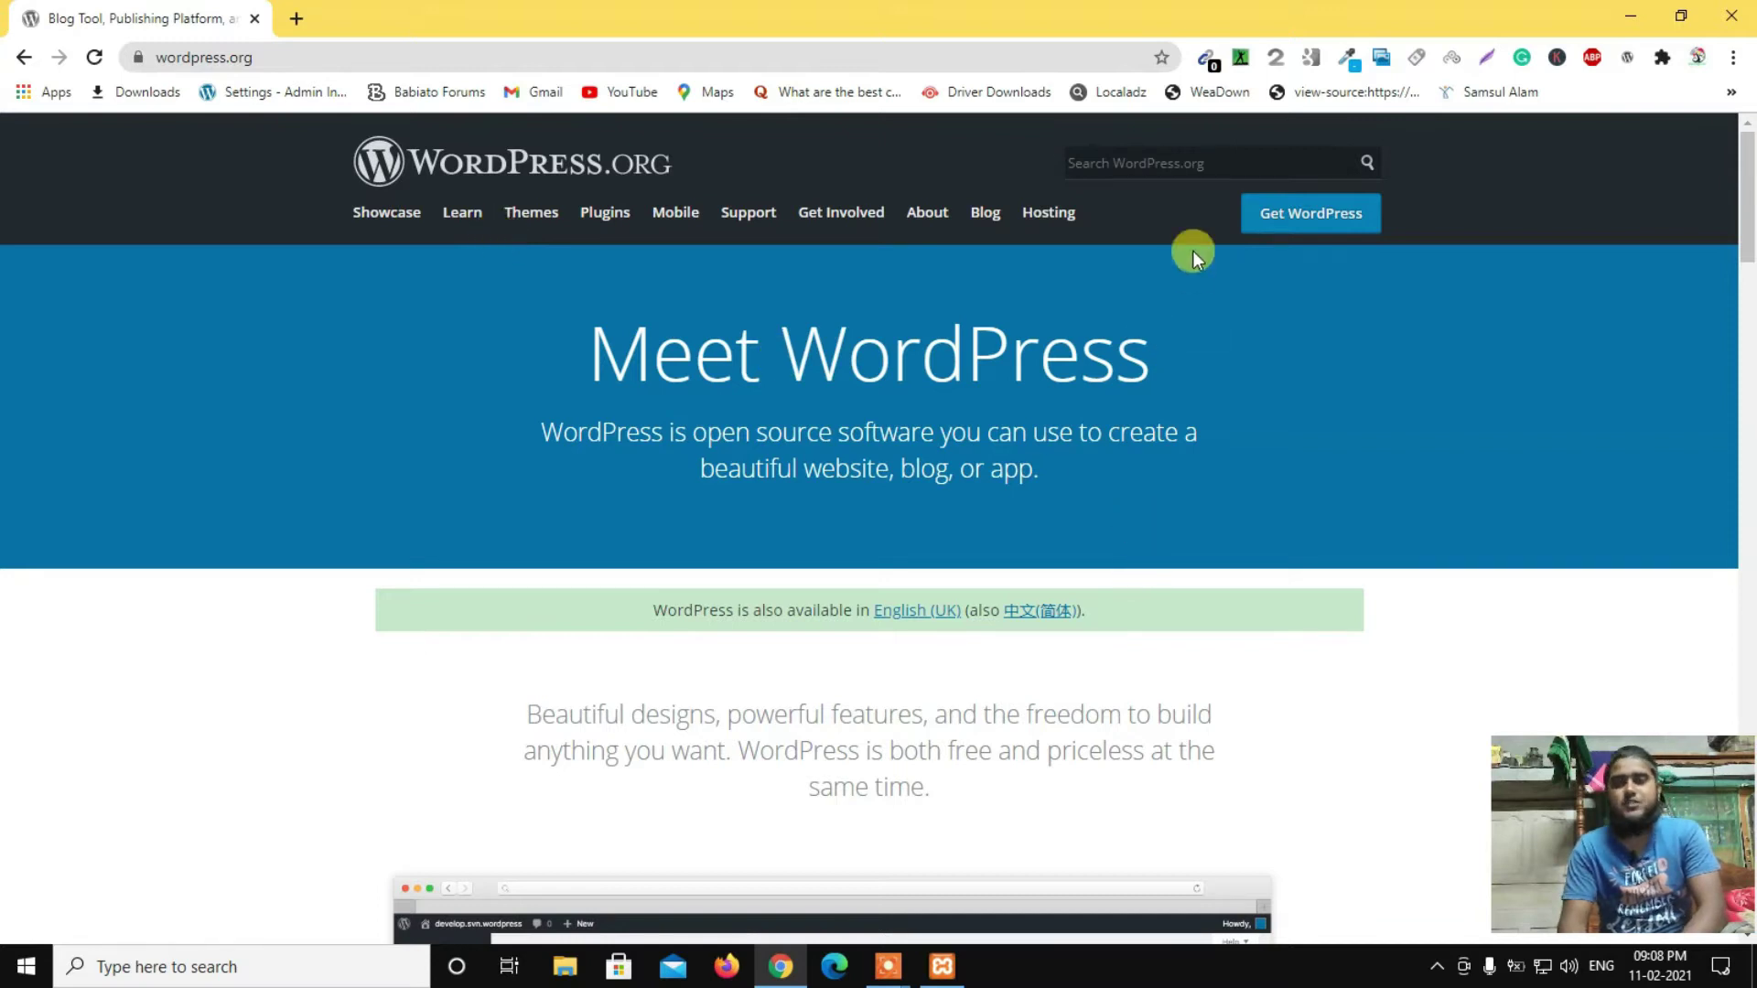
Step: From Get WordPress, download the WordPress 5.6.1 zip, dismissing the popup and confirming the save
{"action": "left_click", "coordinate": [1288, 220]}
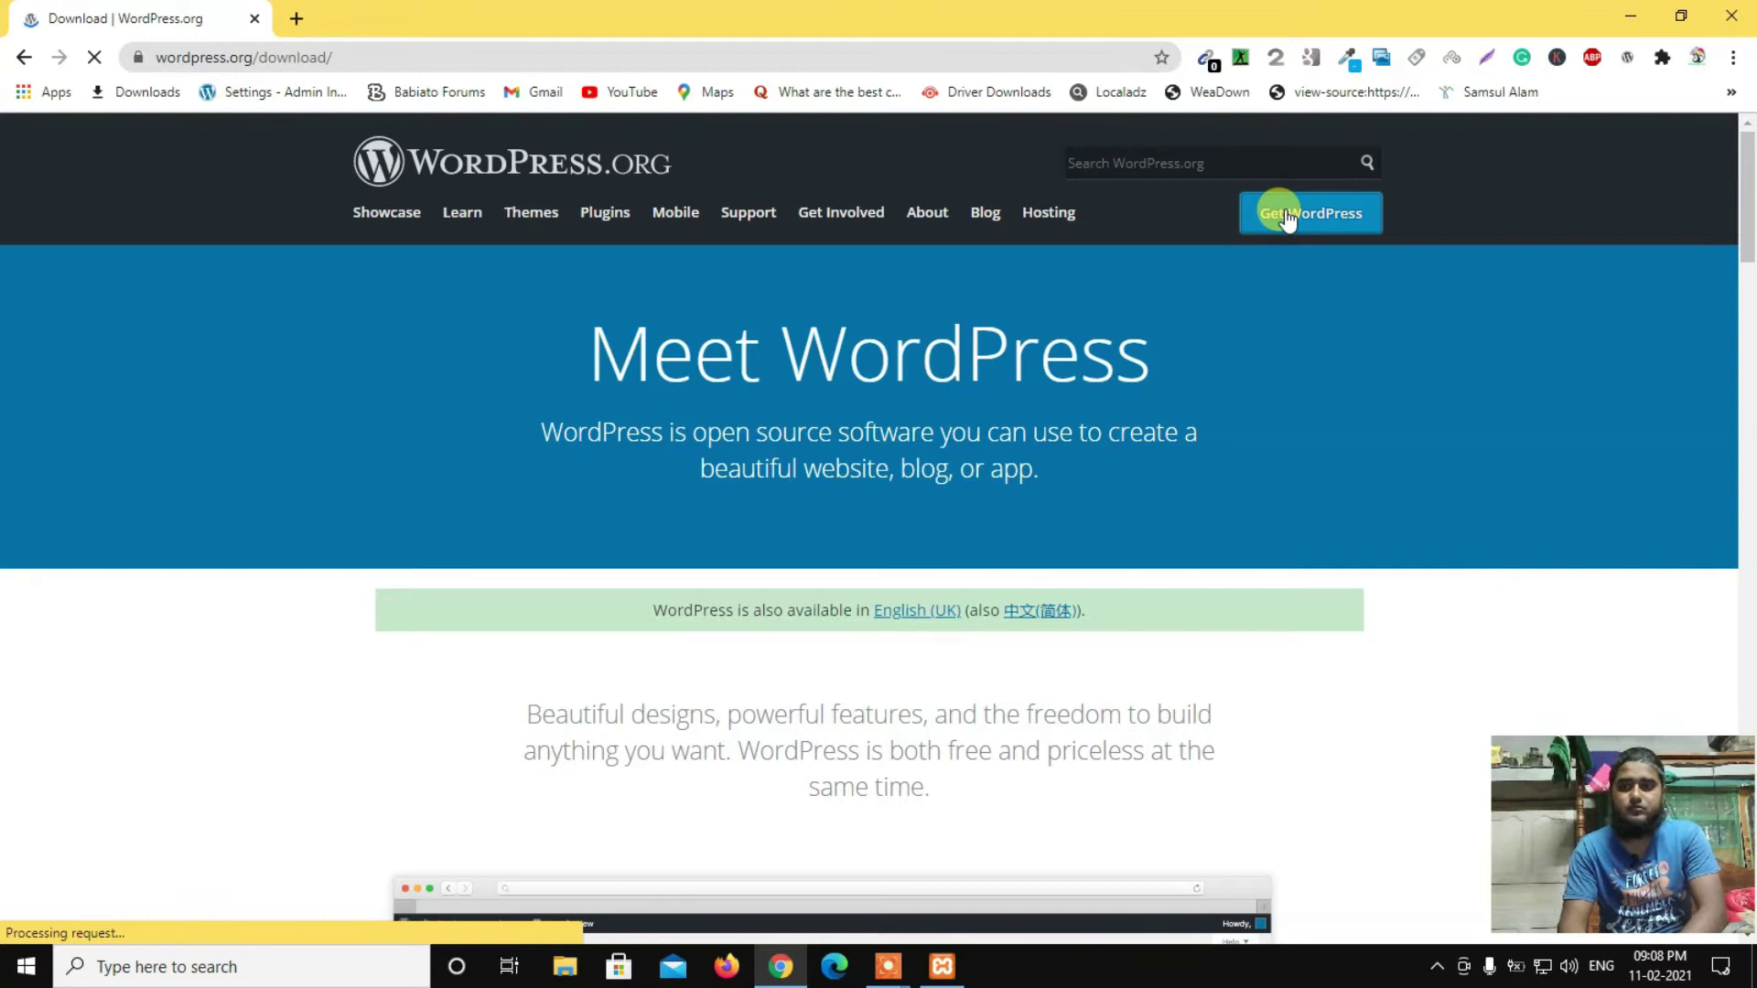
{"action": "scroll", "coordinate": [856, 403], "scroll_direction": "down", "scroll_amount": 2}
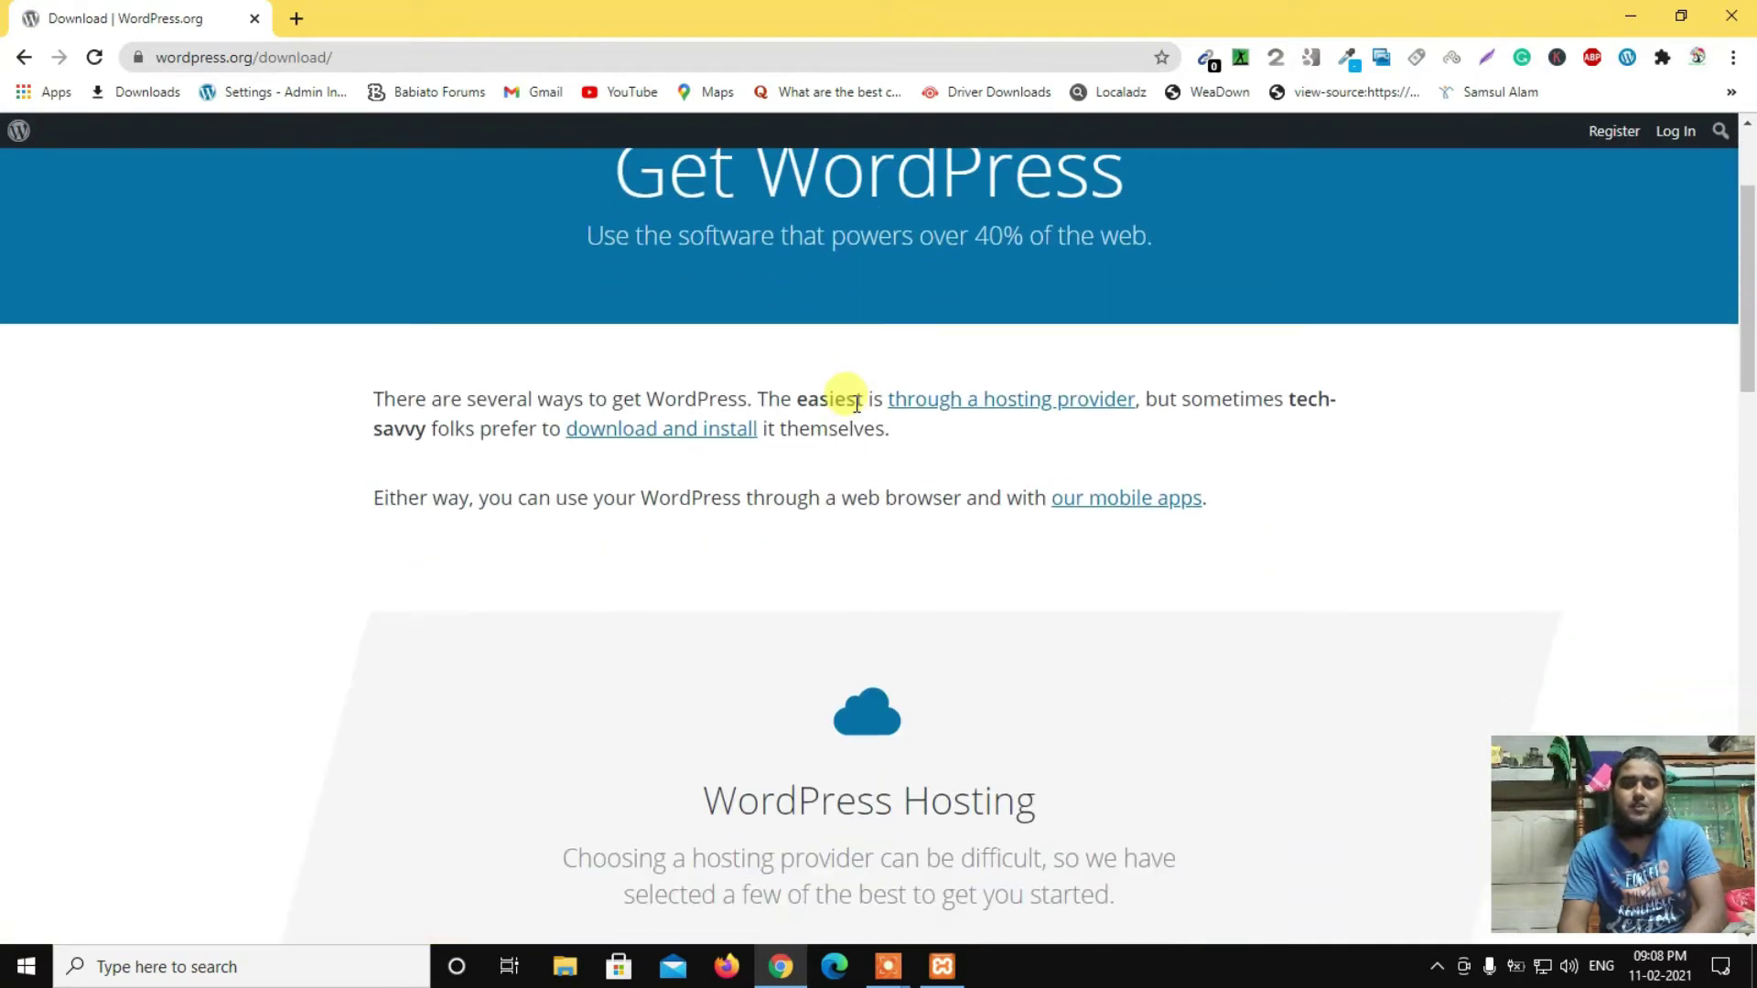
{"action": "scroll", "coordinate": [855, 402], "scroll_direction": "down", "scroll_amount": 10}
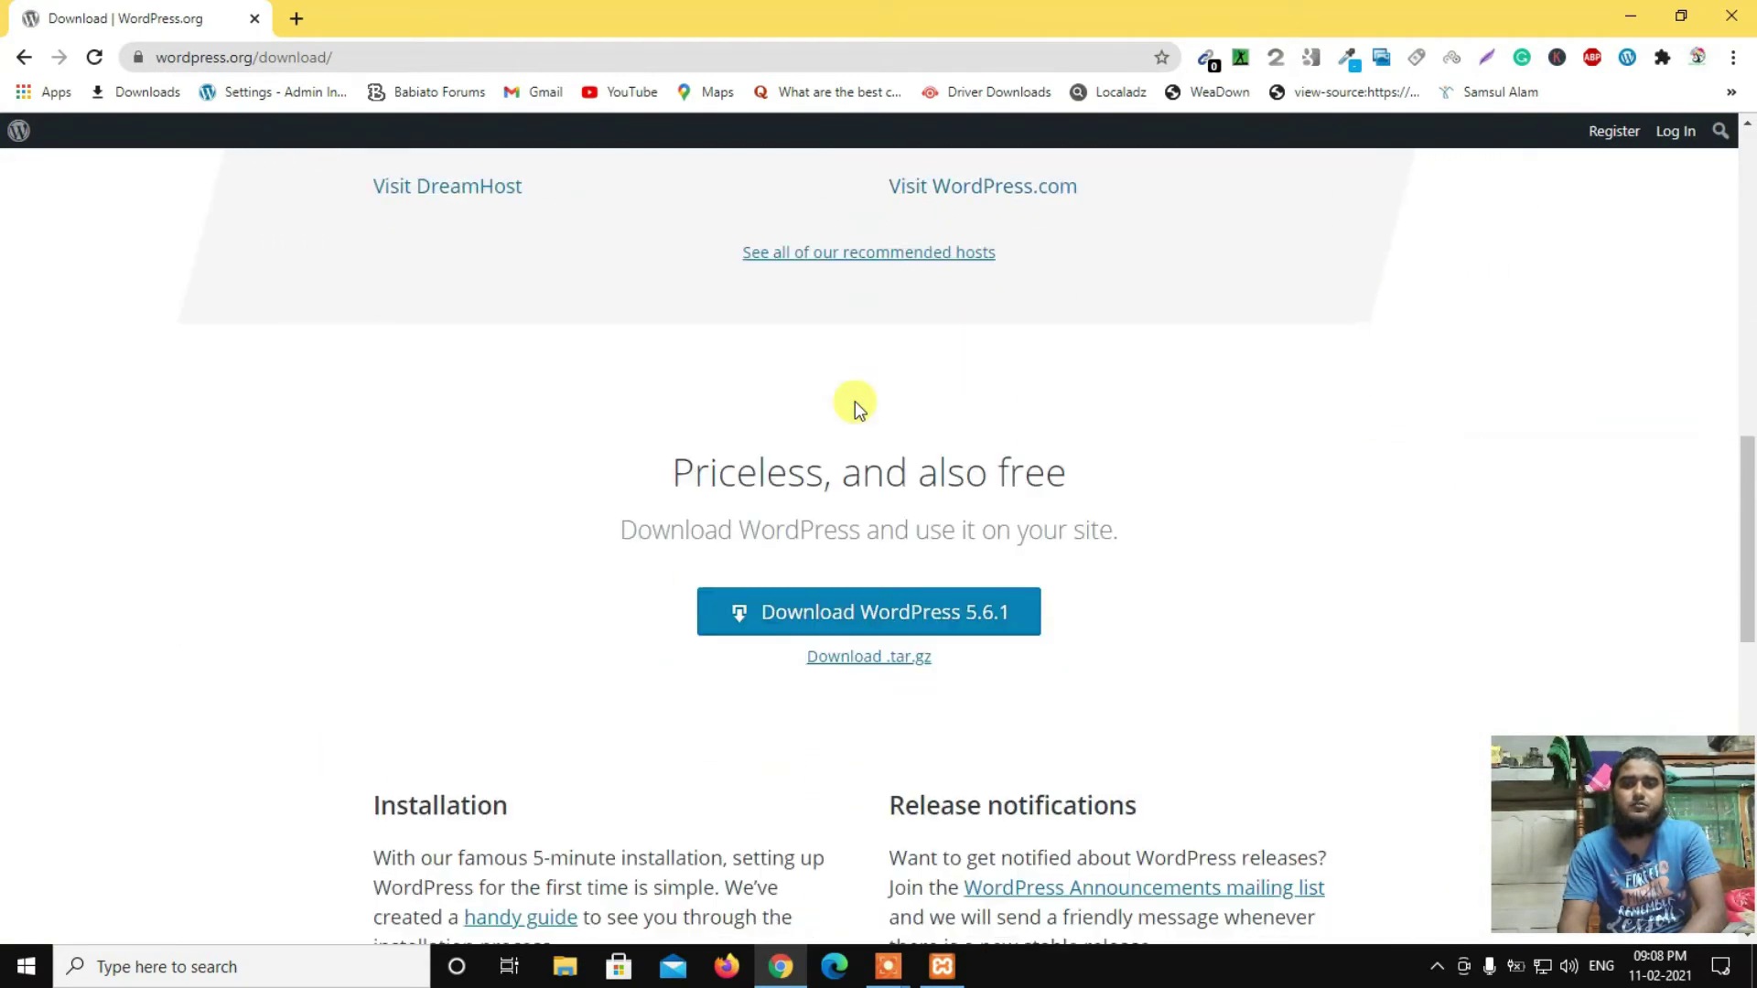
{"action": "scroll", "coordinate": [855, 401], "scroll_direction": "down", "scroll_amount": 1}
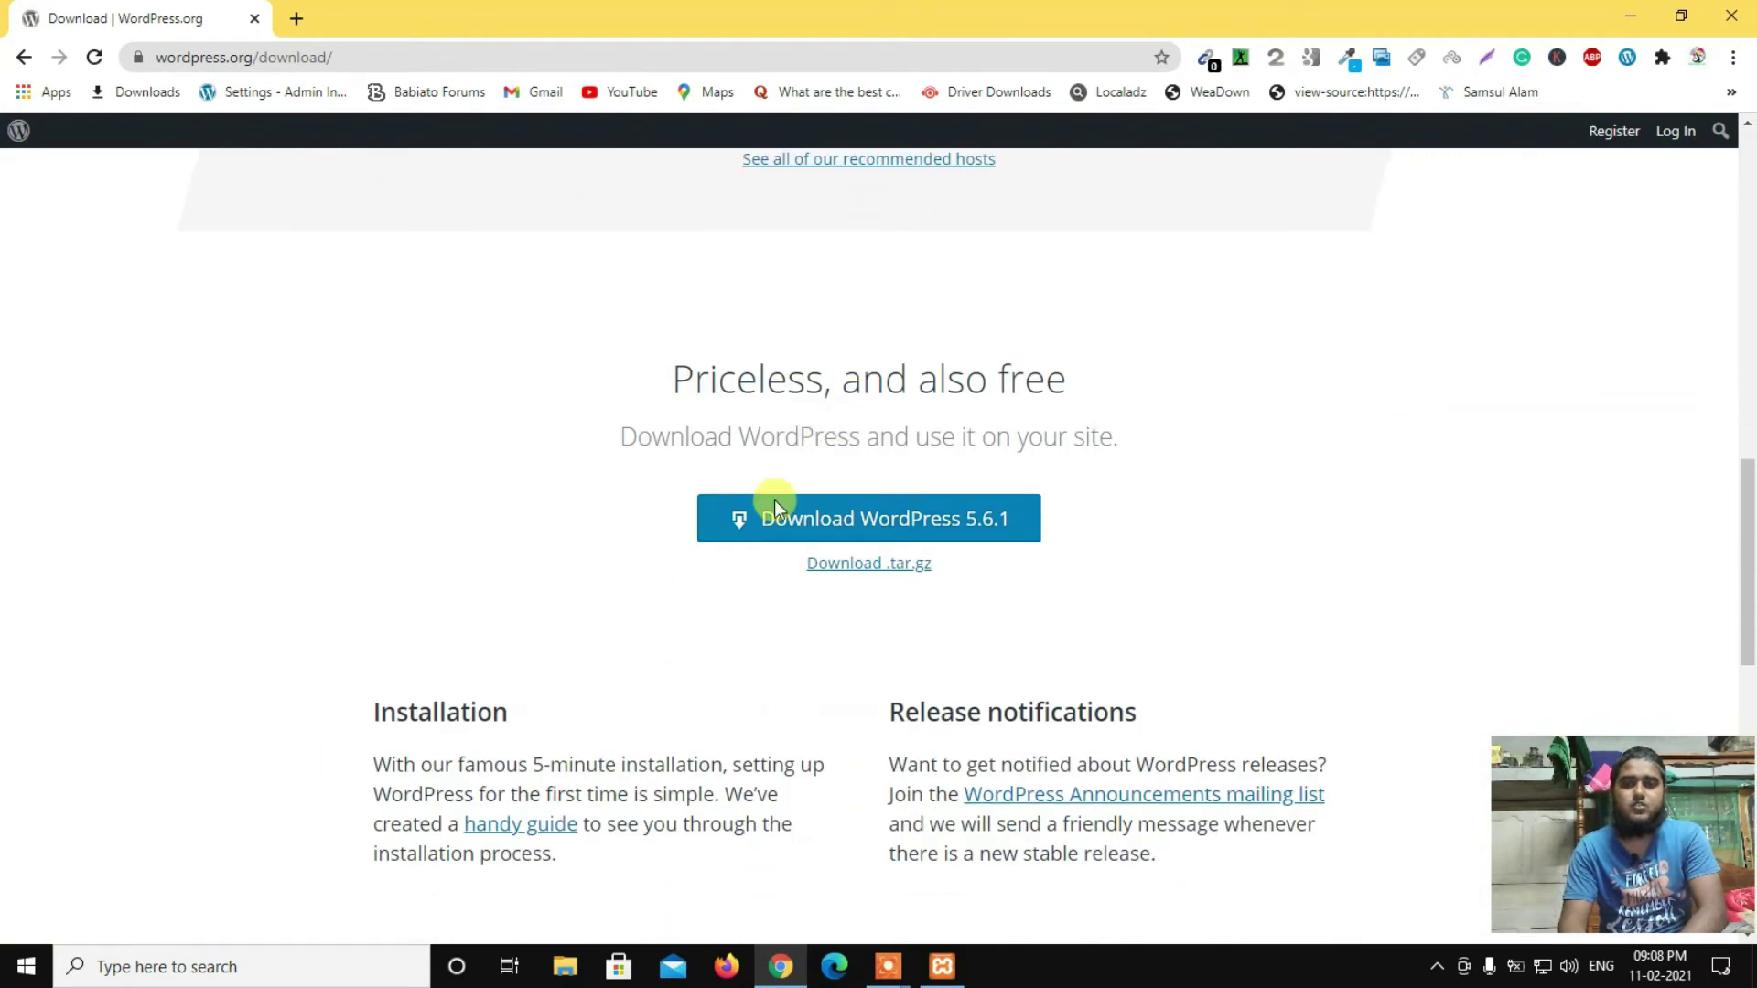
{"action": "left_click", "coordinate": [923, 526]}
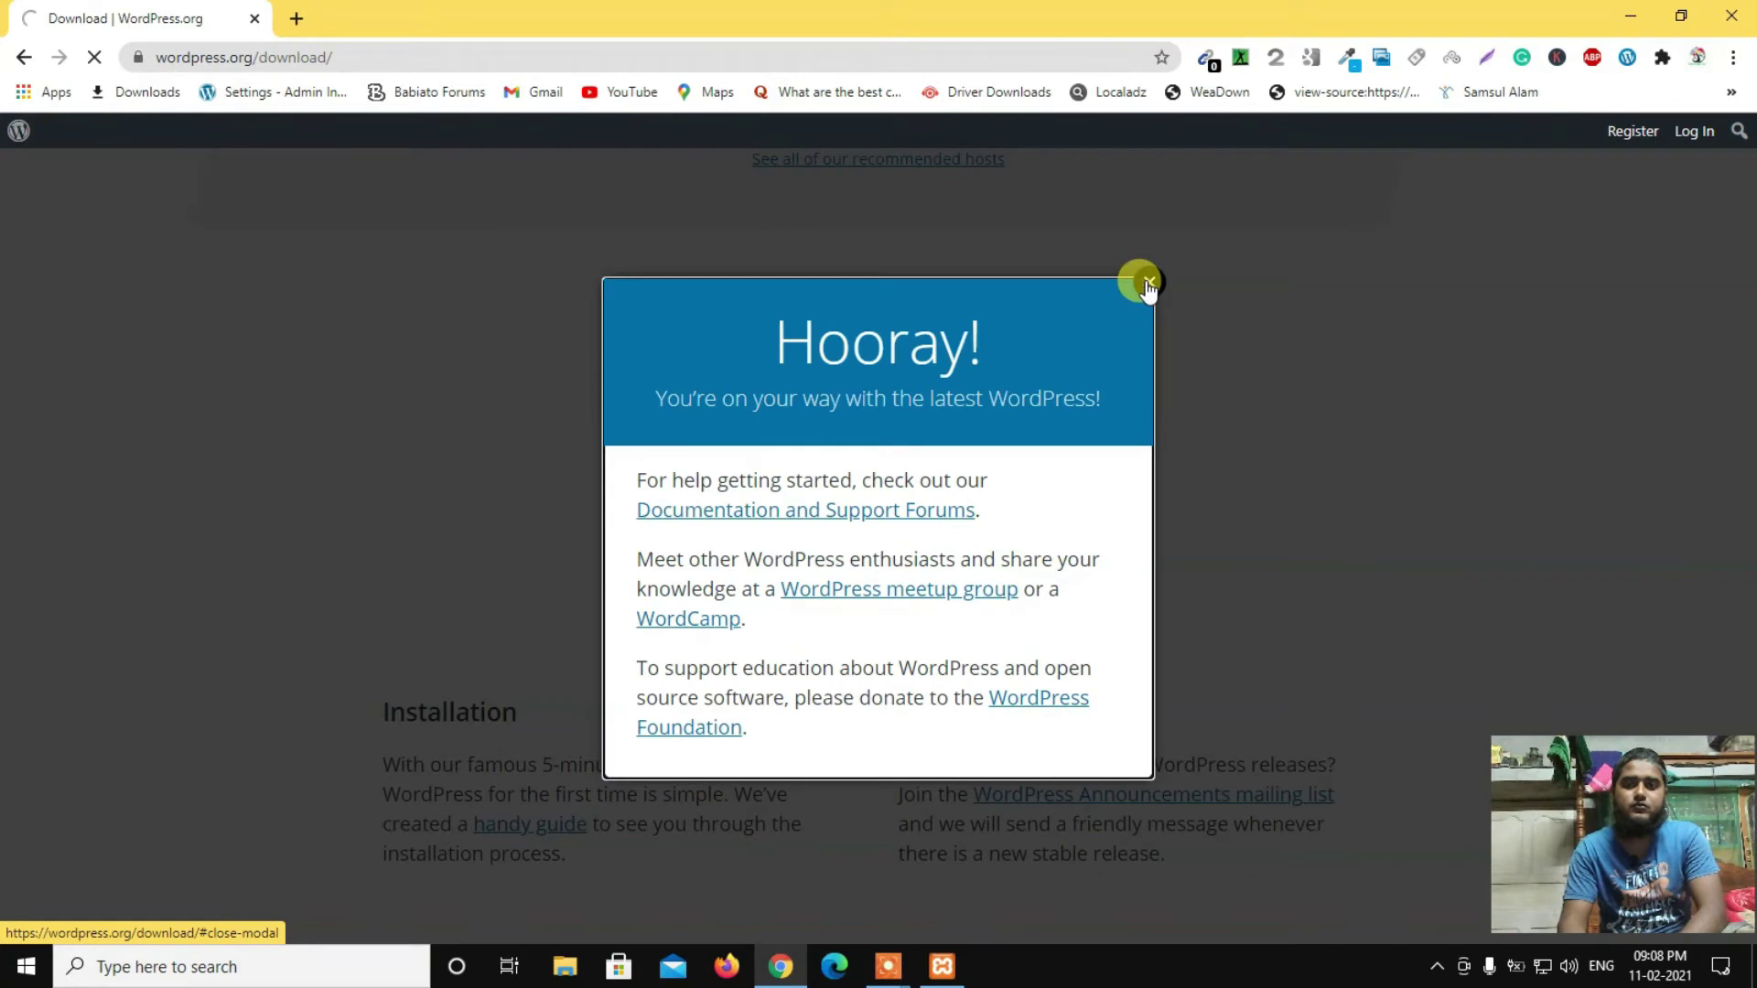
{"action": "left_click", "coordinate": [1148, 285]}
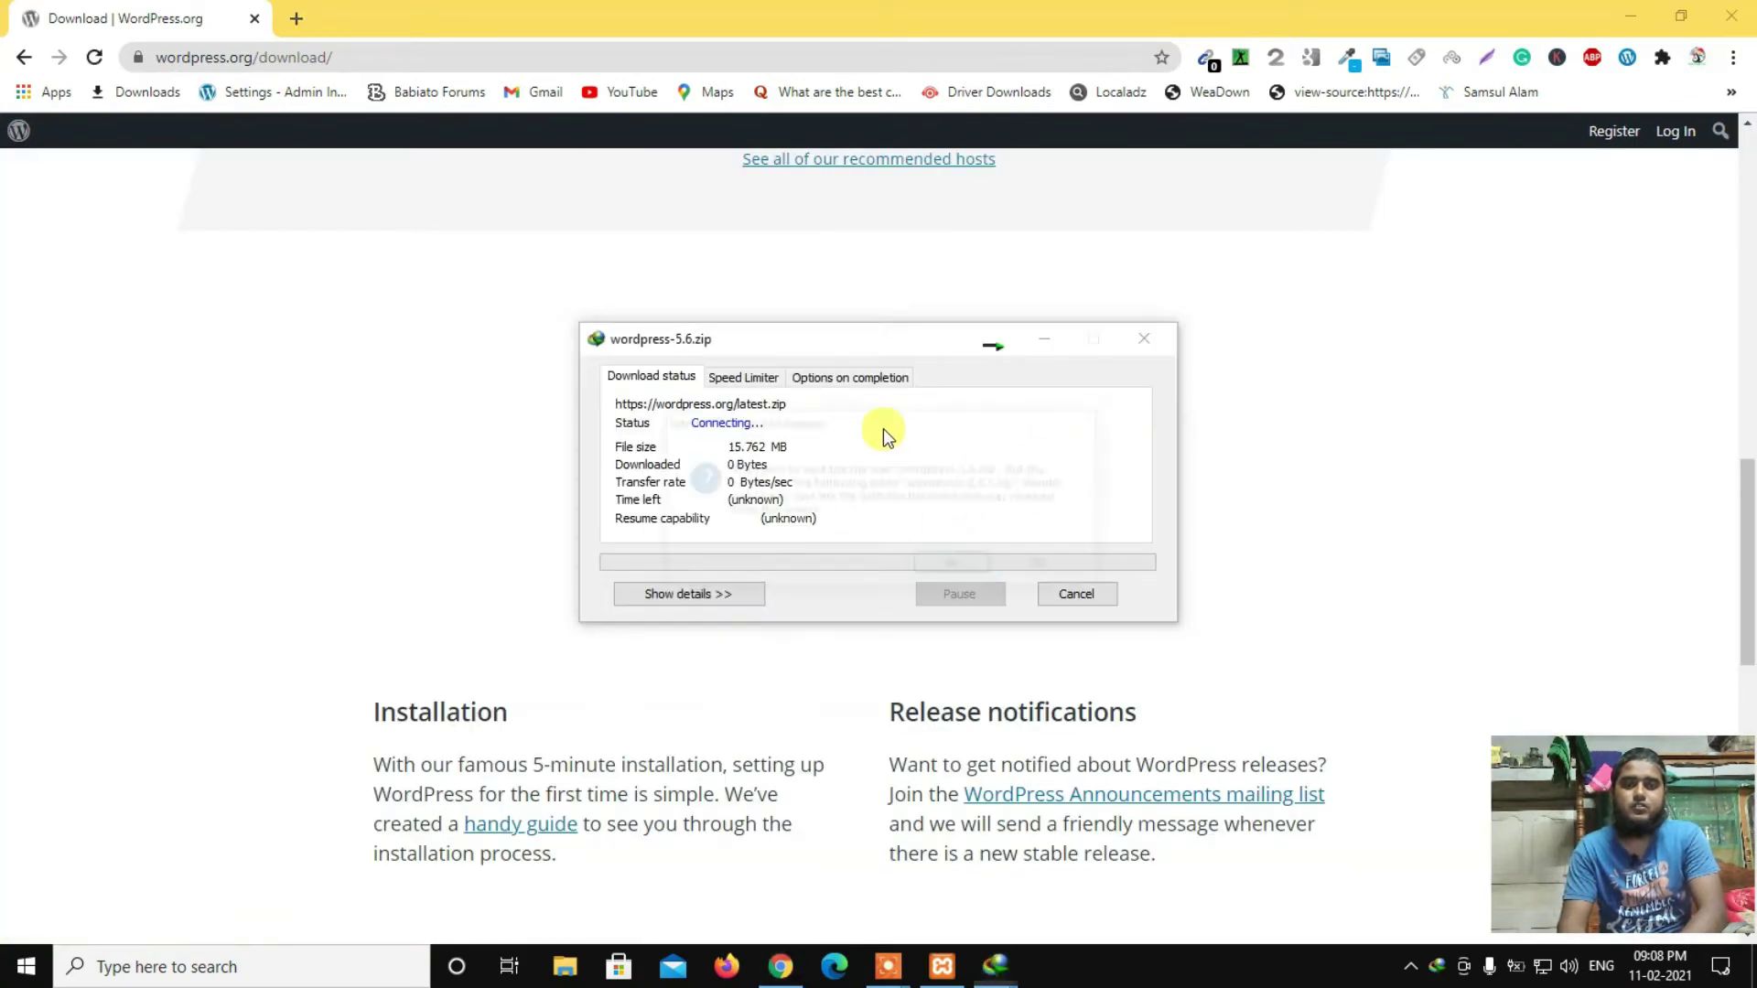
{"action": "left_click", "coordinate": [955, 567]}
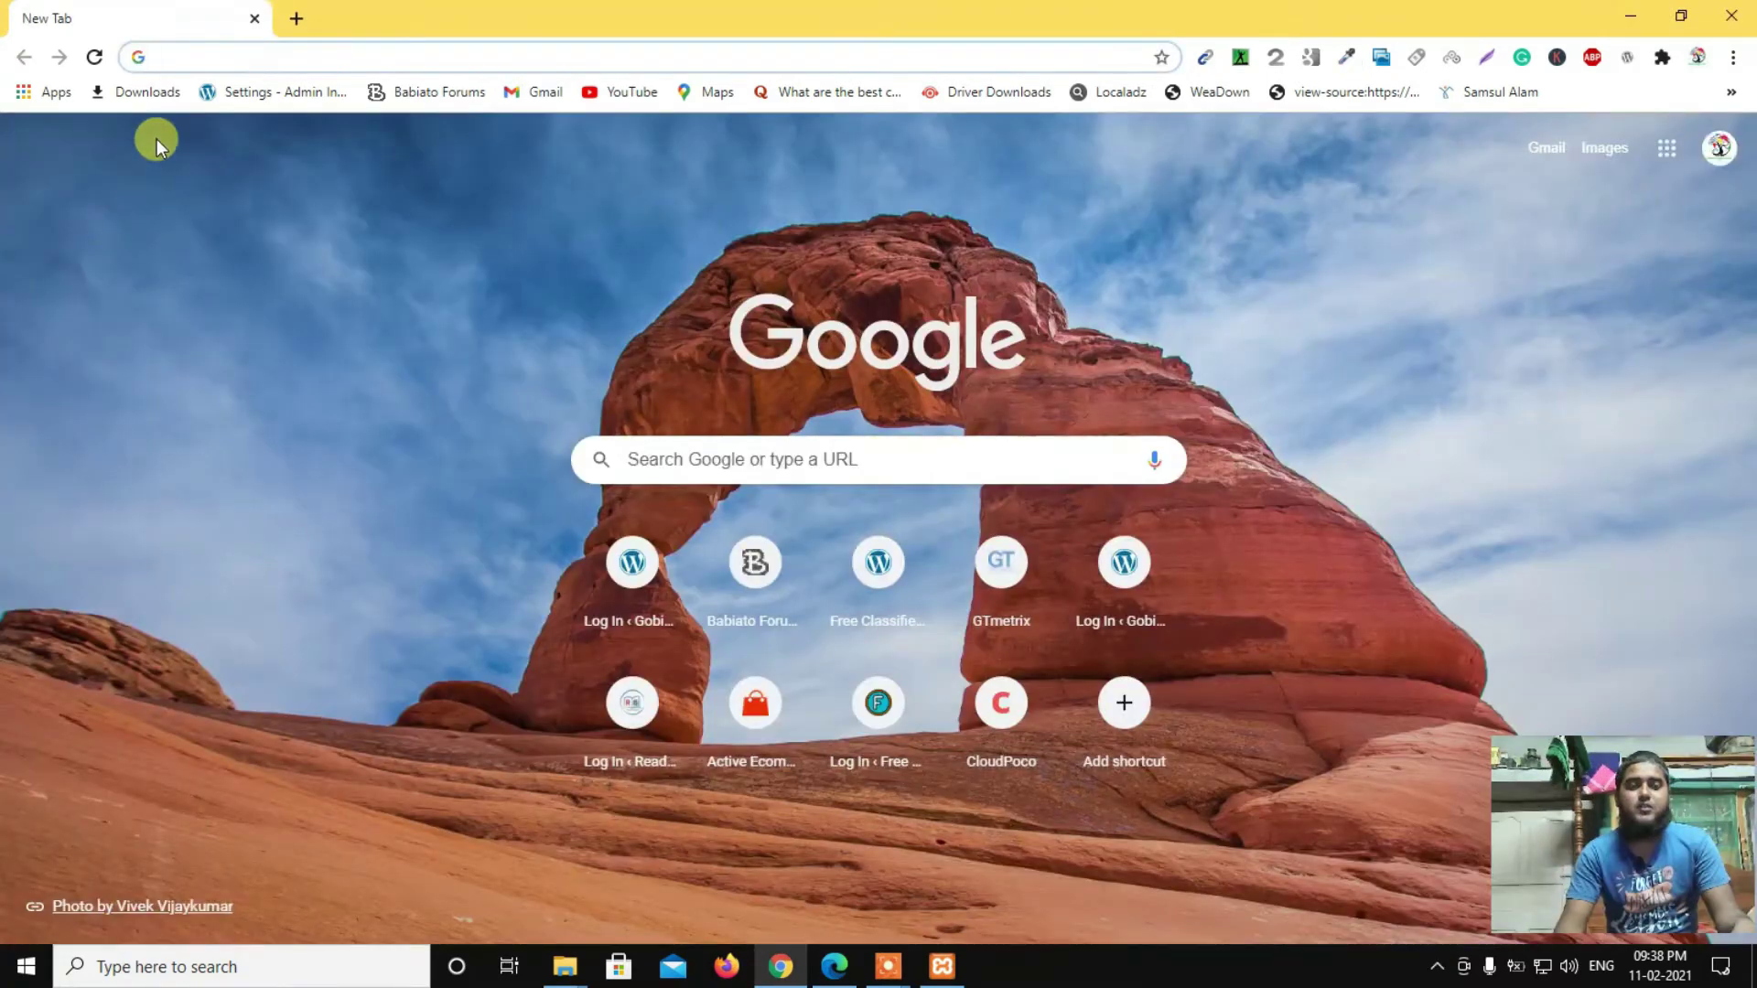
Step: Load the localhost XAMPP dashboard and open phpMyAdmin from its top menu
{"action": "left_click", "coordinate": [170, 53]}
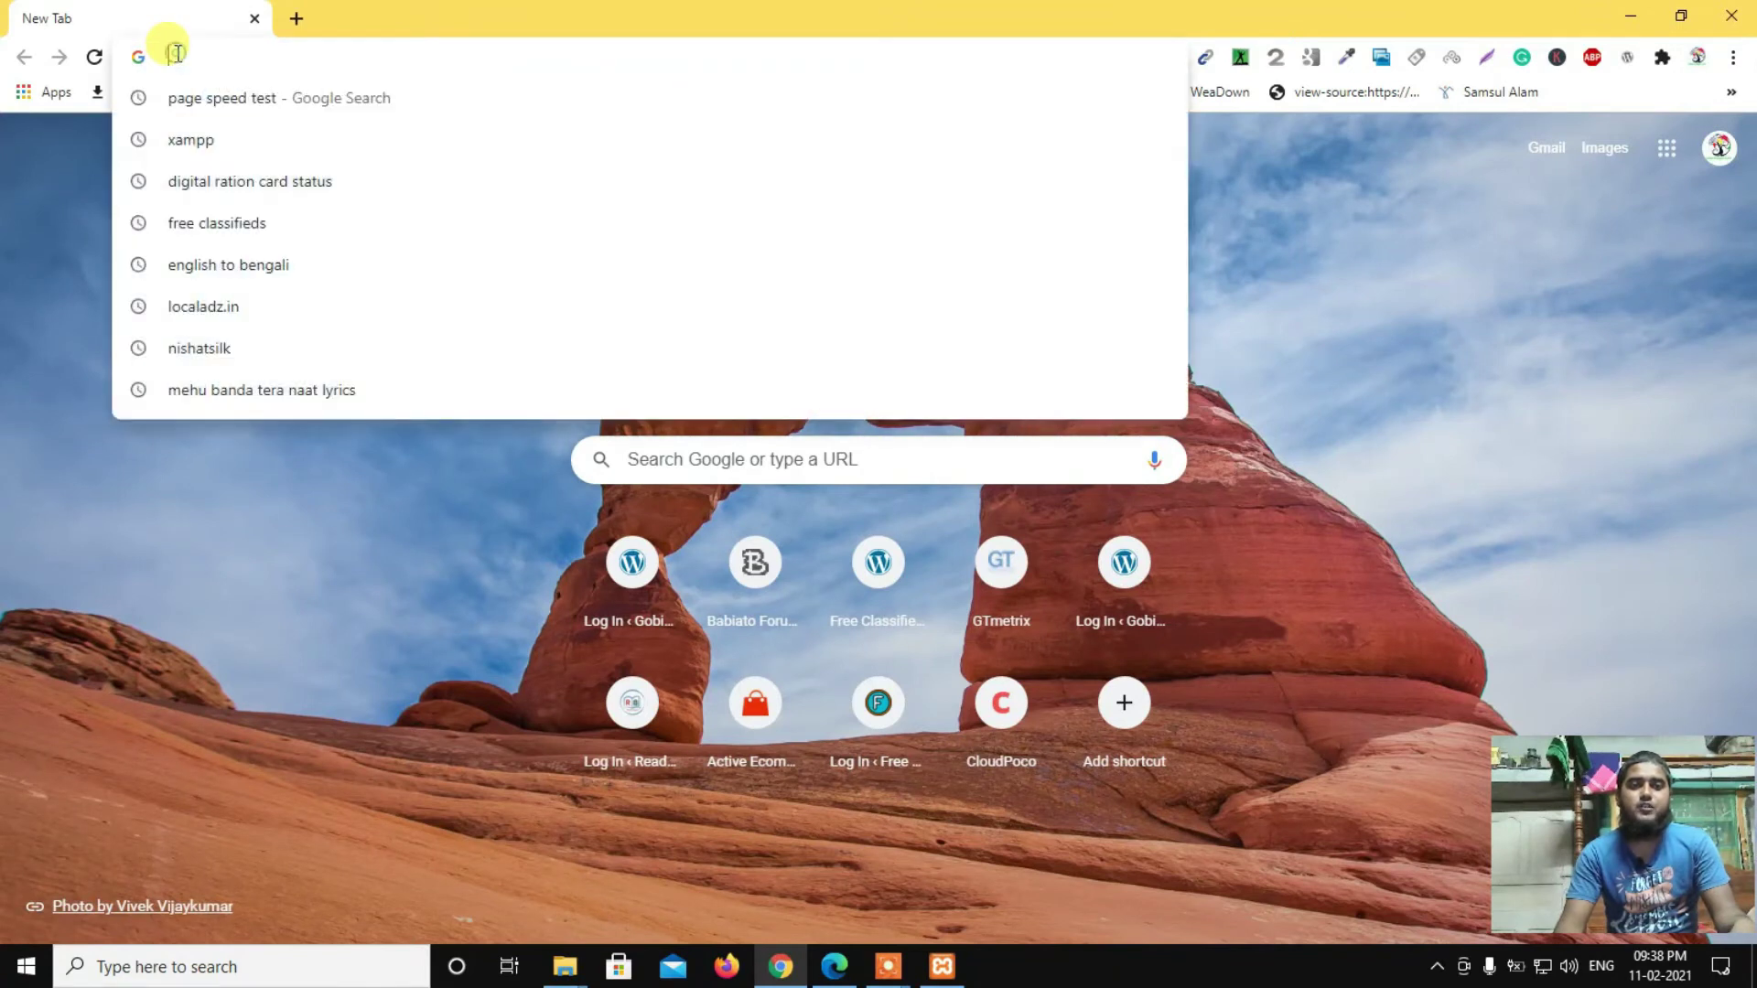
{"action": "type", "text": "lo"}
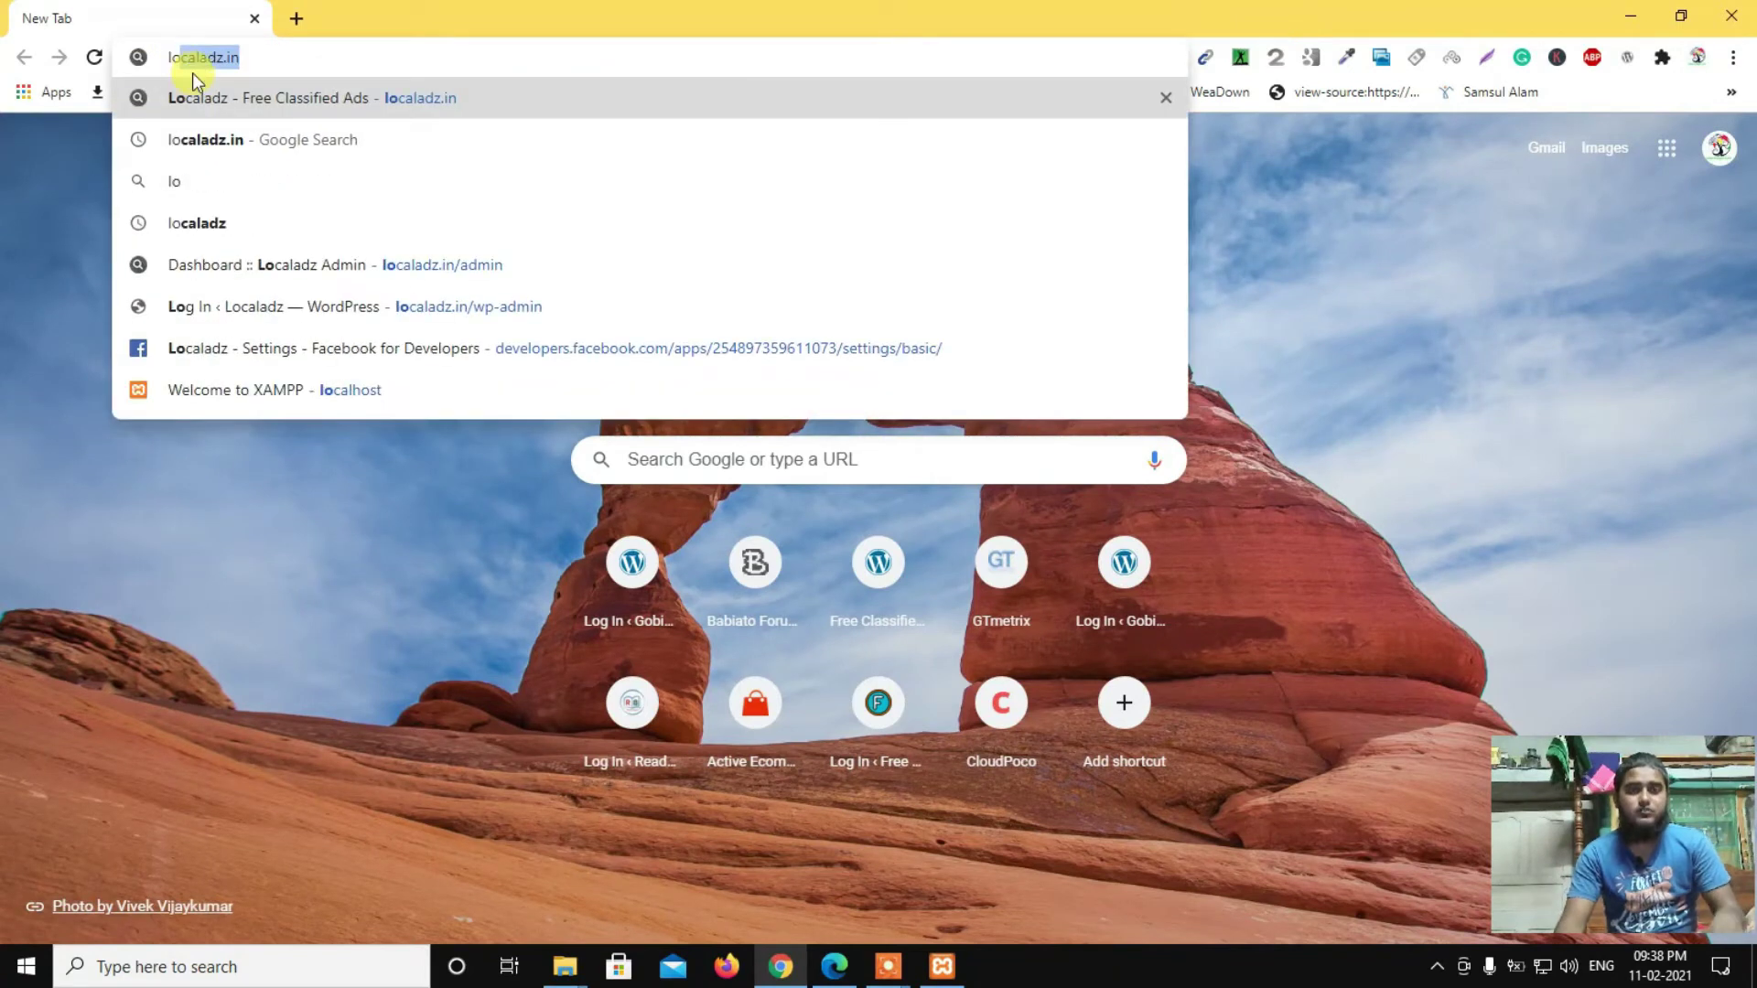
{"action": "type", "text": "cal"}
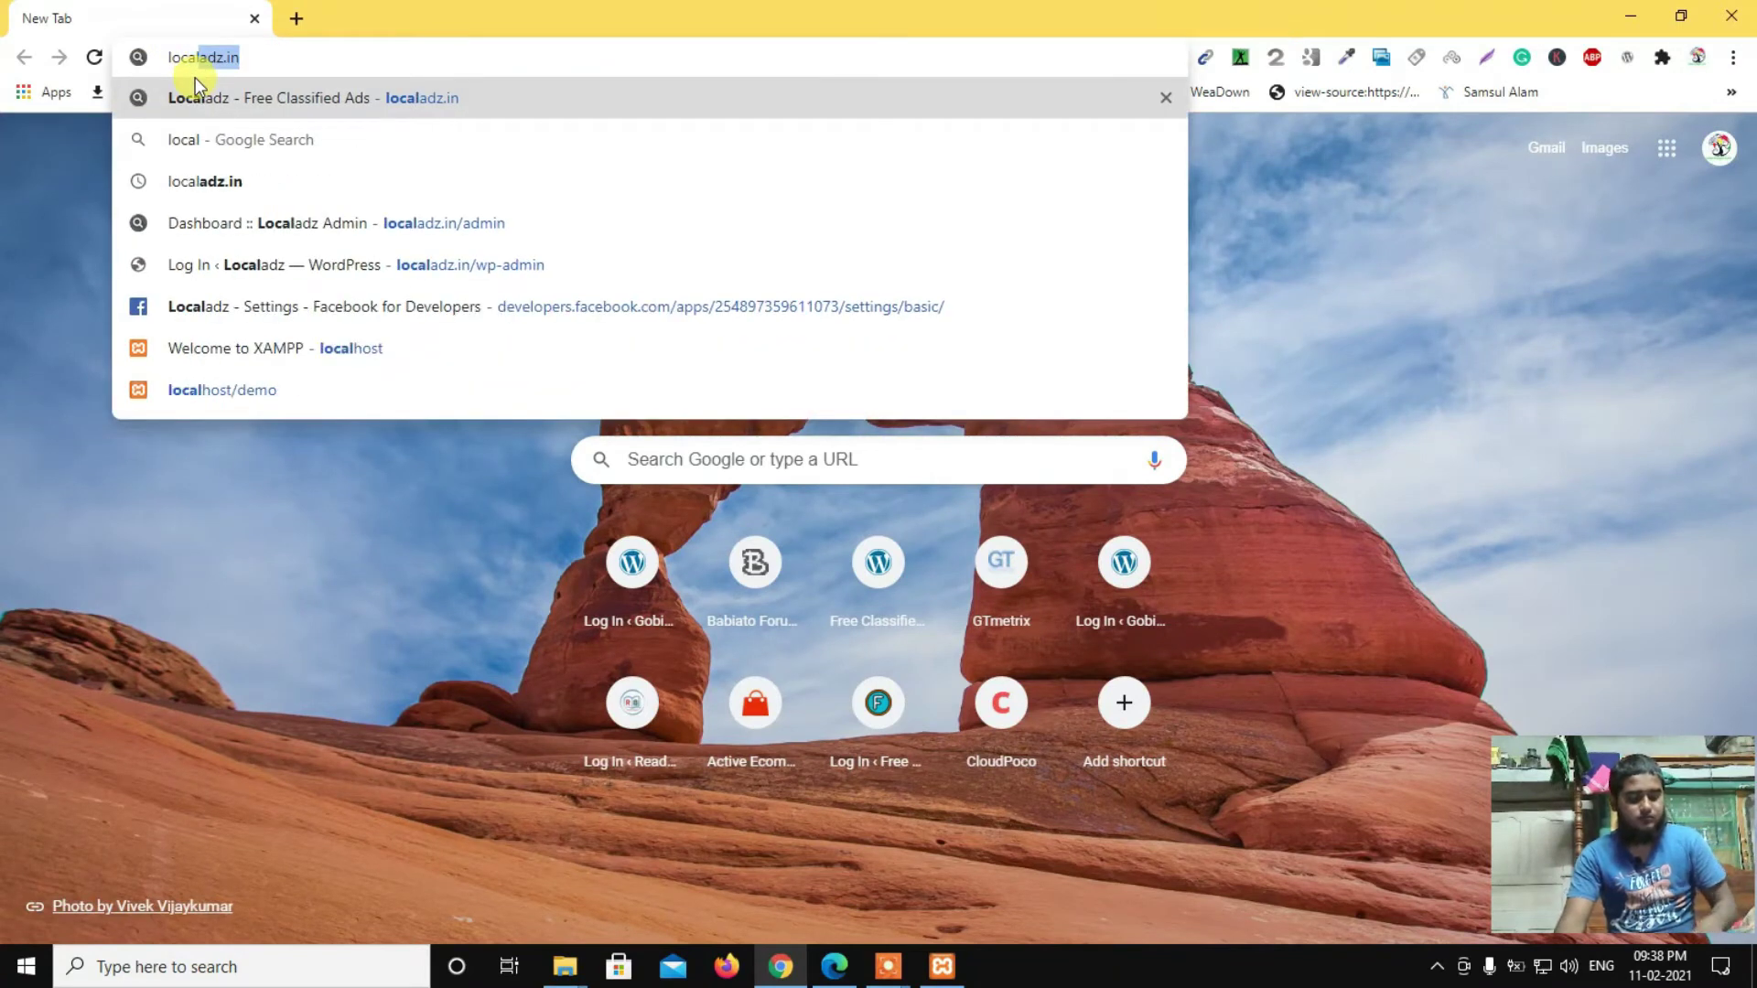
{"action": "type", "text": "host"}
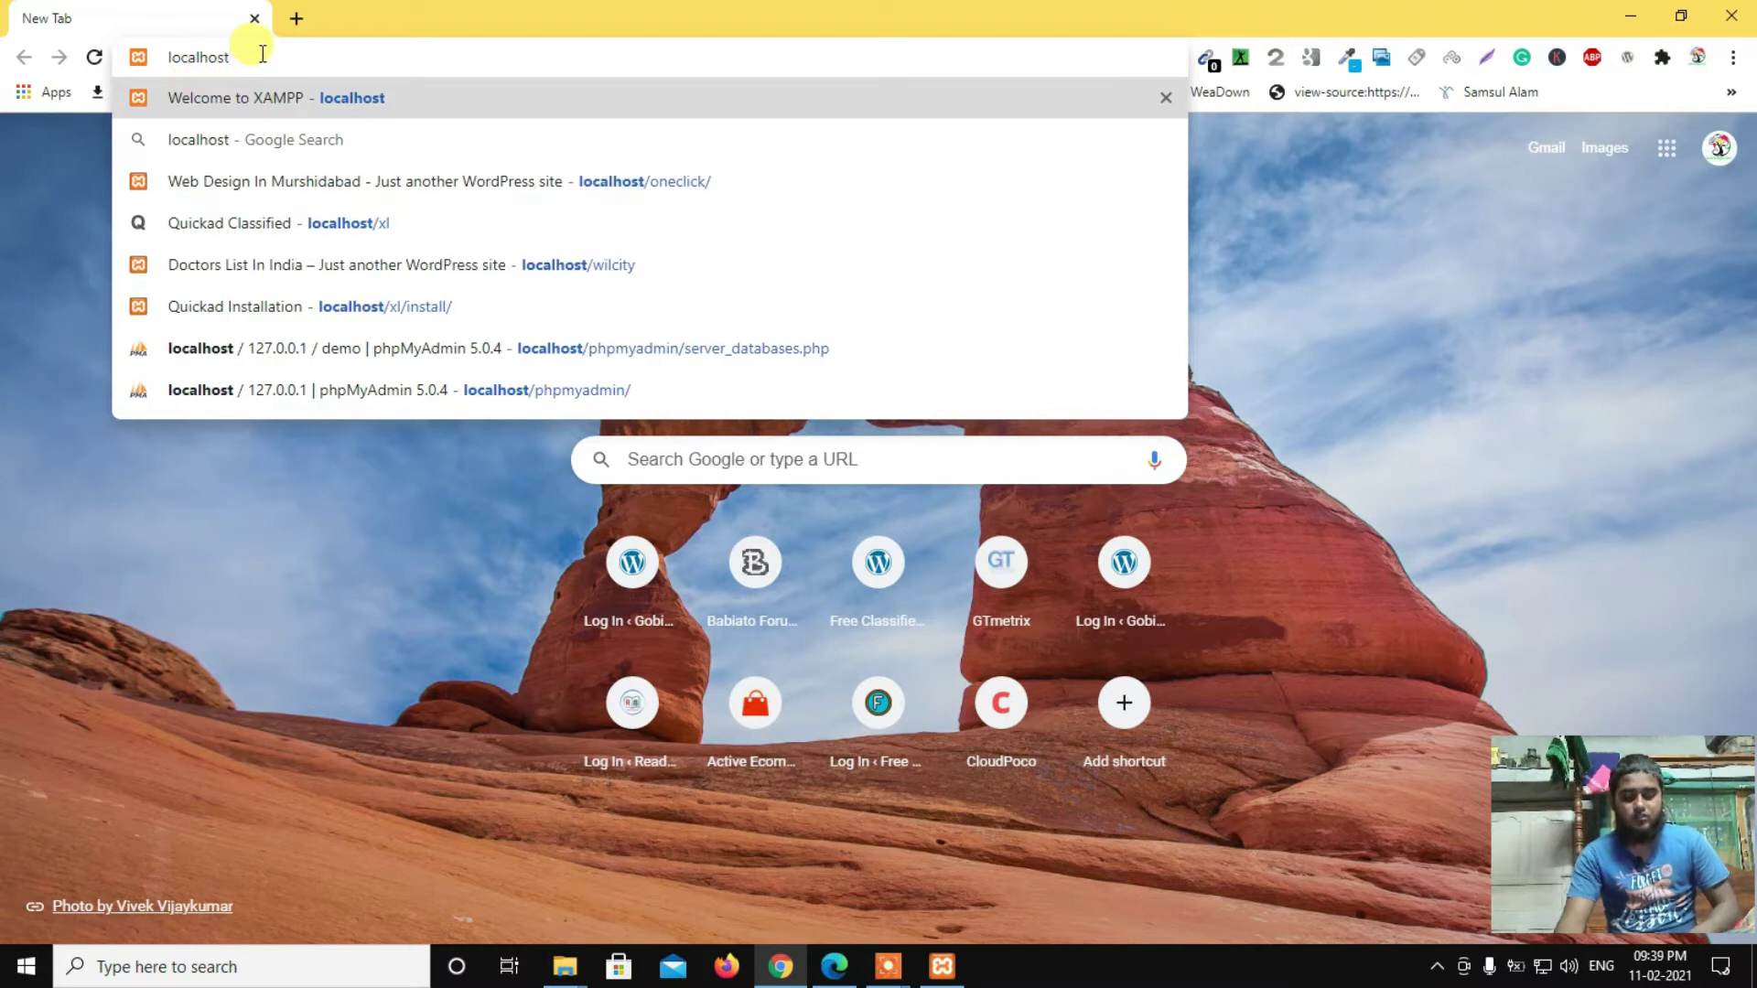
{"action": "key", "text": "Return"}
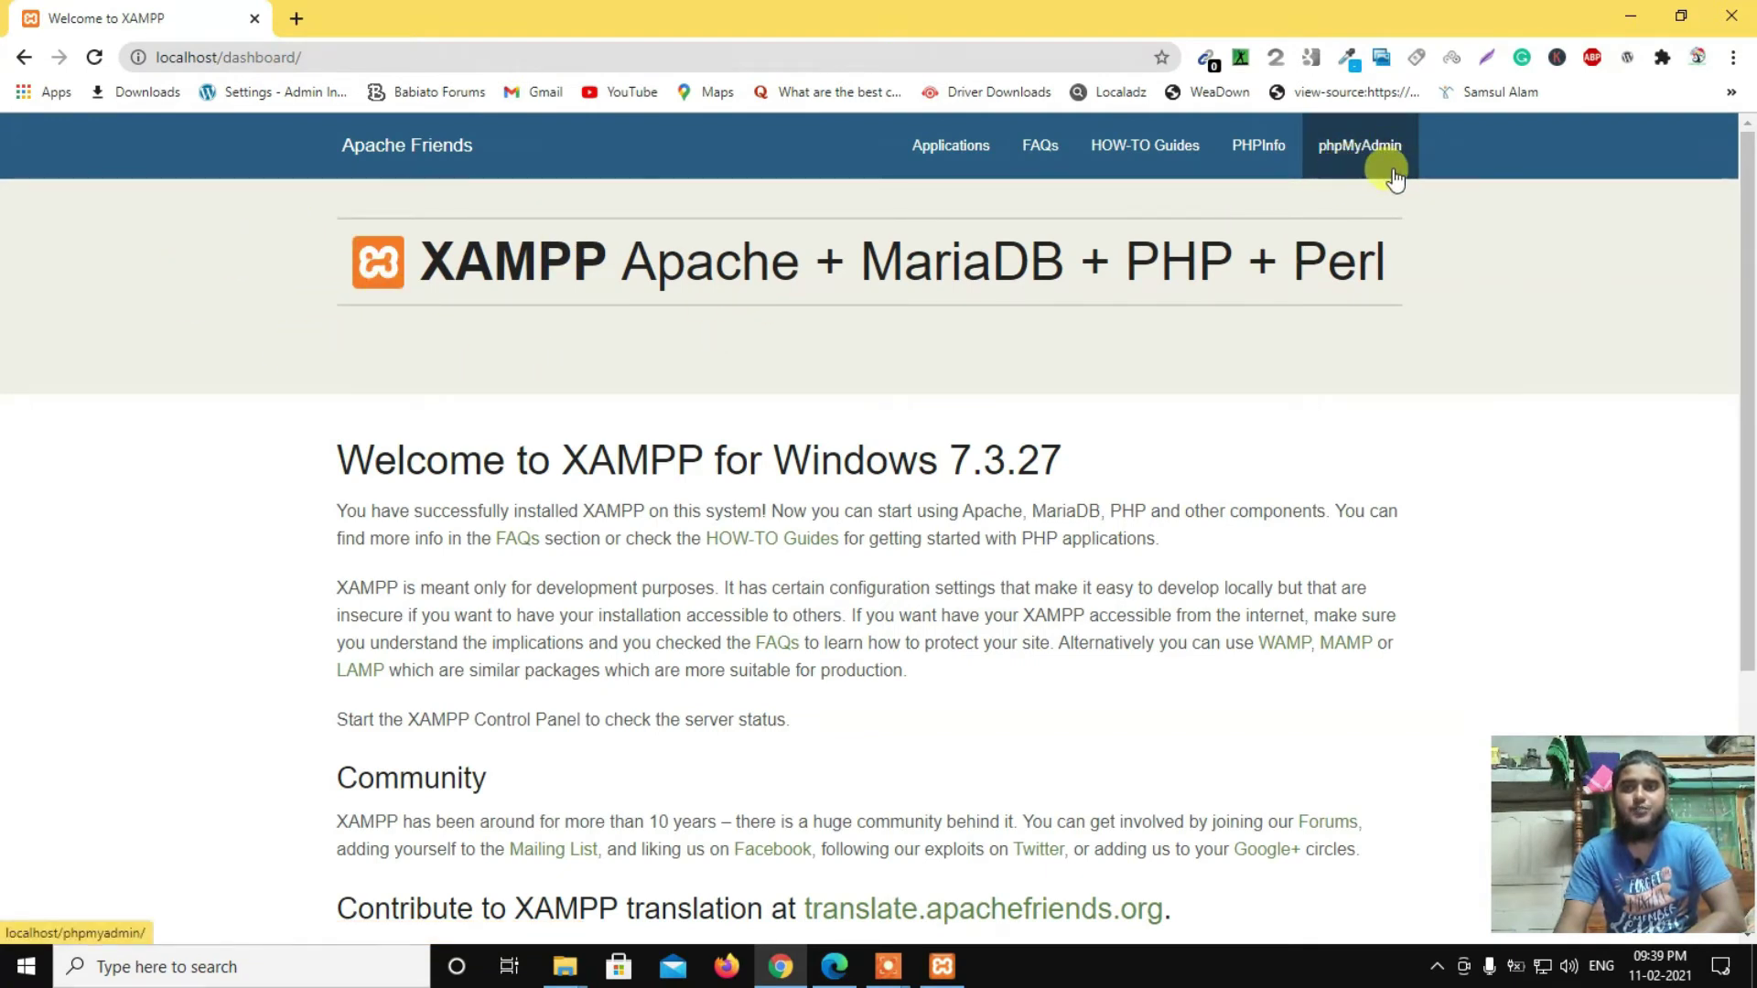
{"action": "left_click", "coordinate": [1354, 155]}
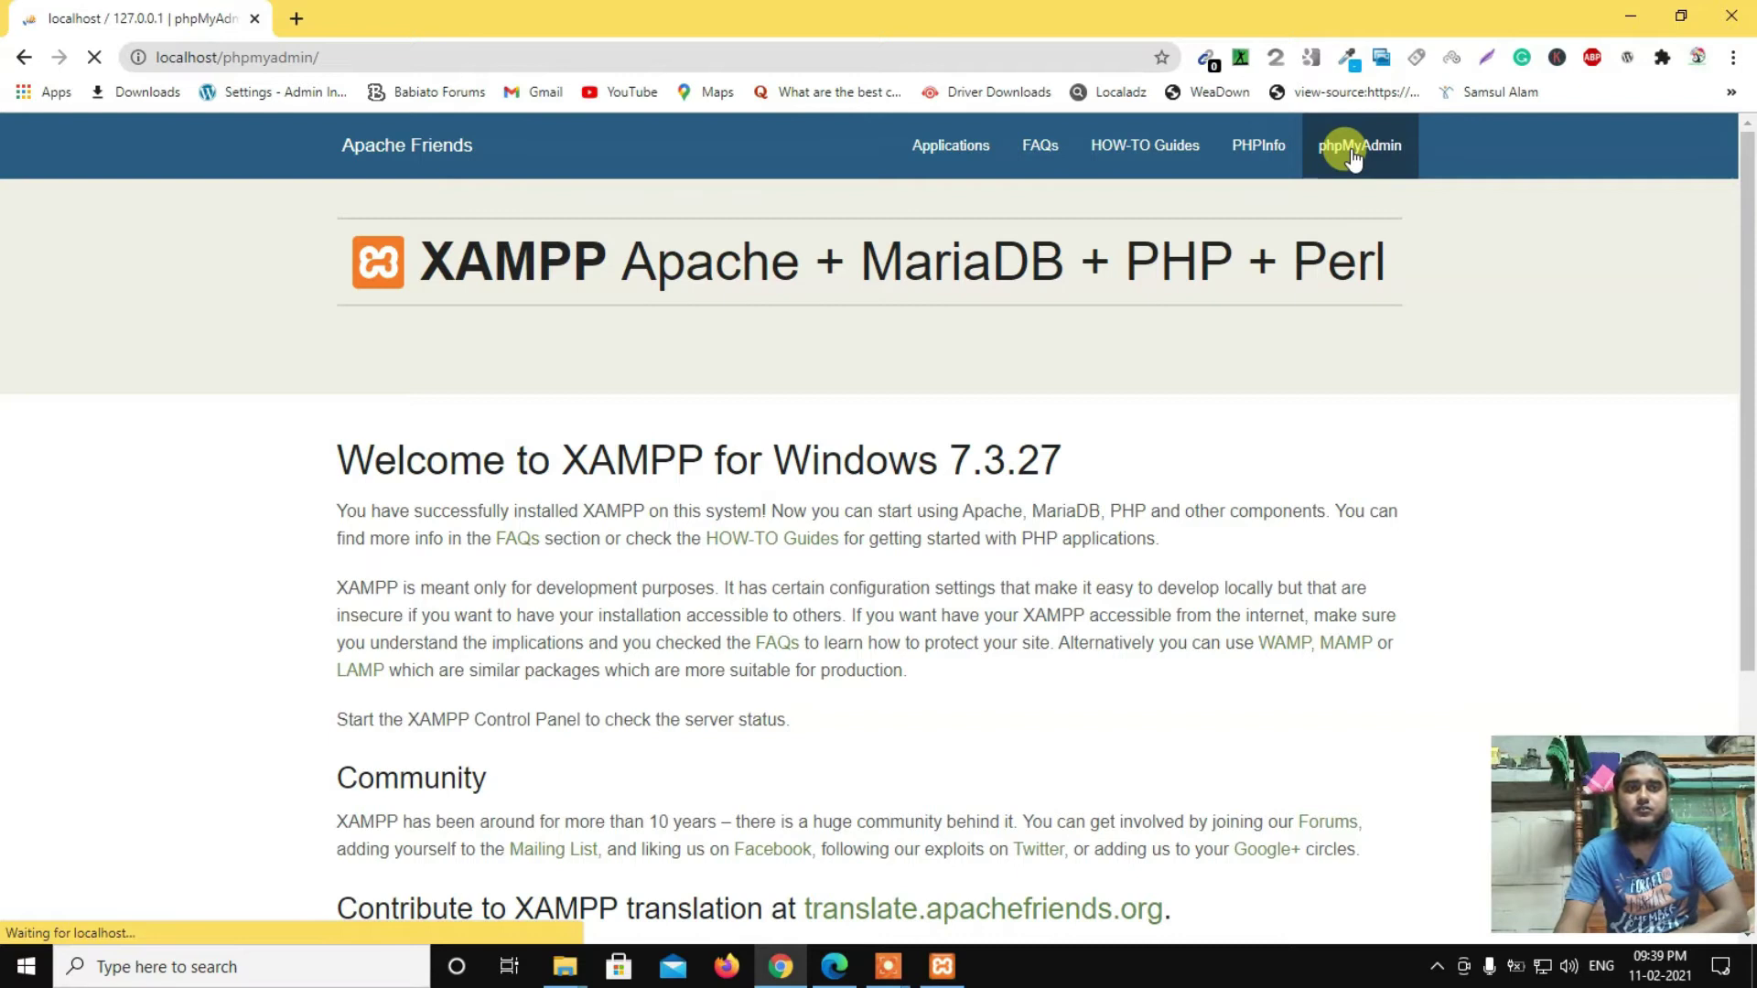
{"action": "scroll", "coordinate": [459, 345], "scroll_direction": "down", "scroll_amount": 1}
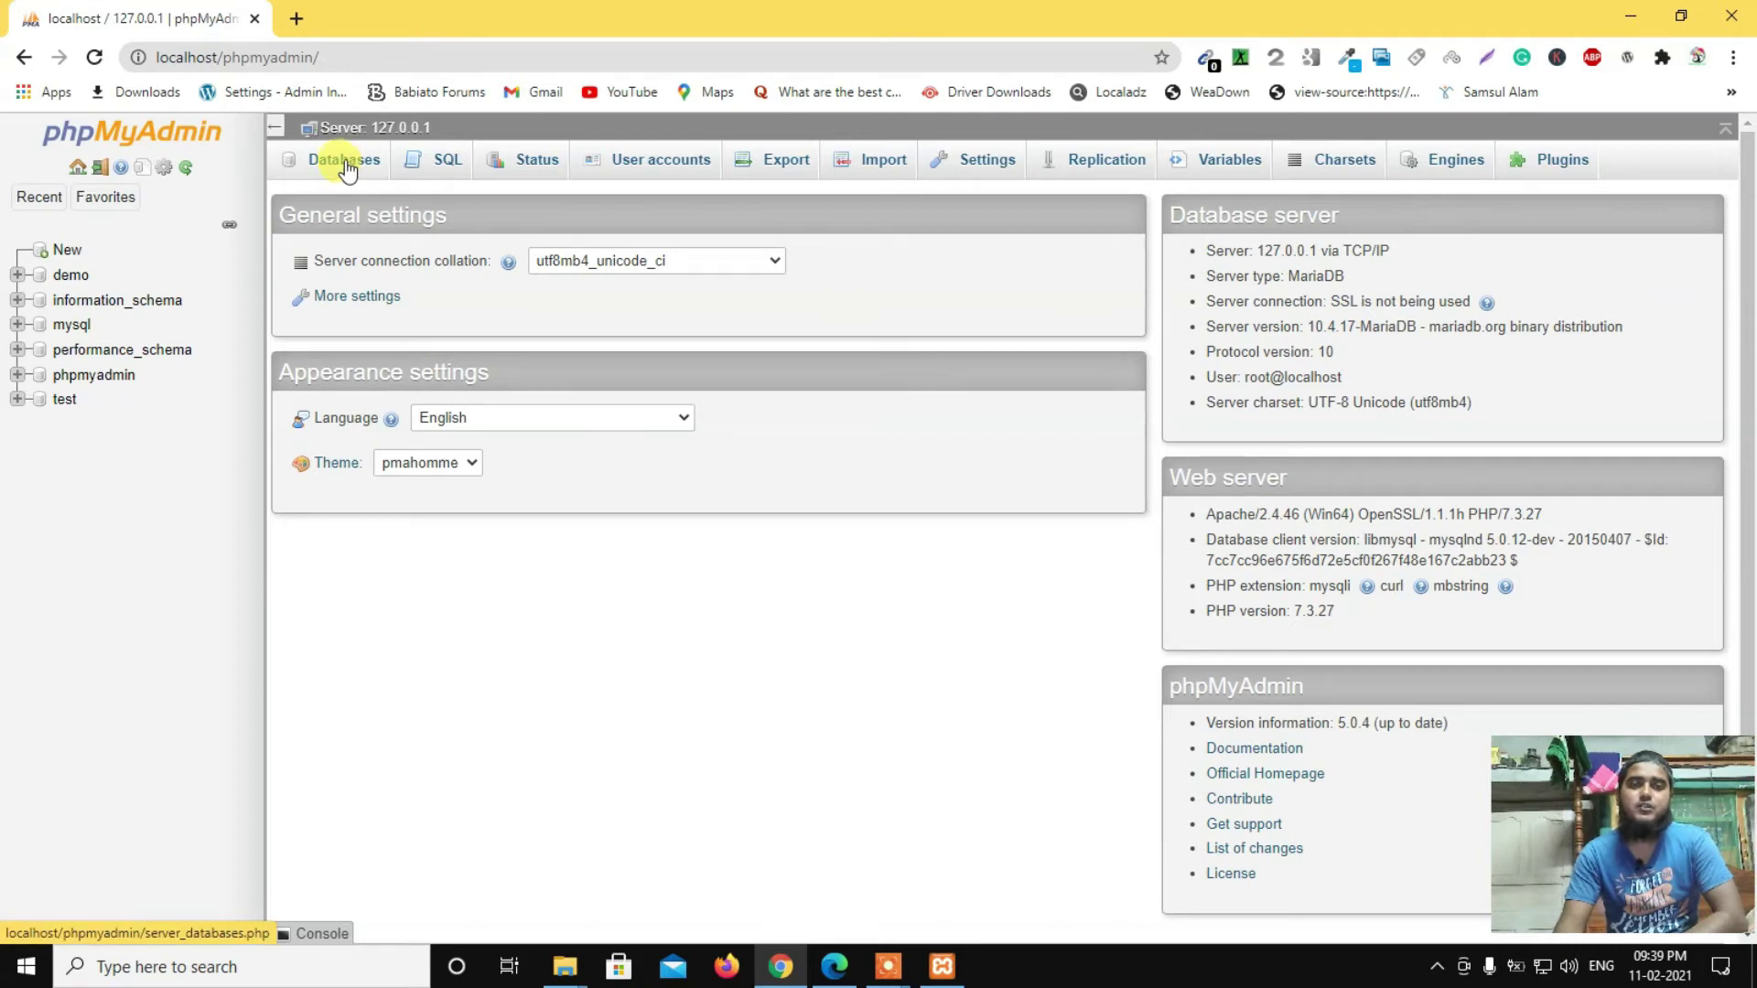
Step: Create the empty database 'demo1', expand it in the tree, and minimize Chrome
{"action": "left_click", "coordinate": [346, 166]}
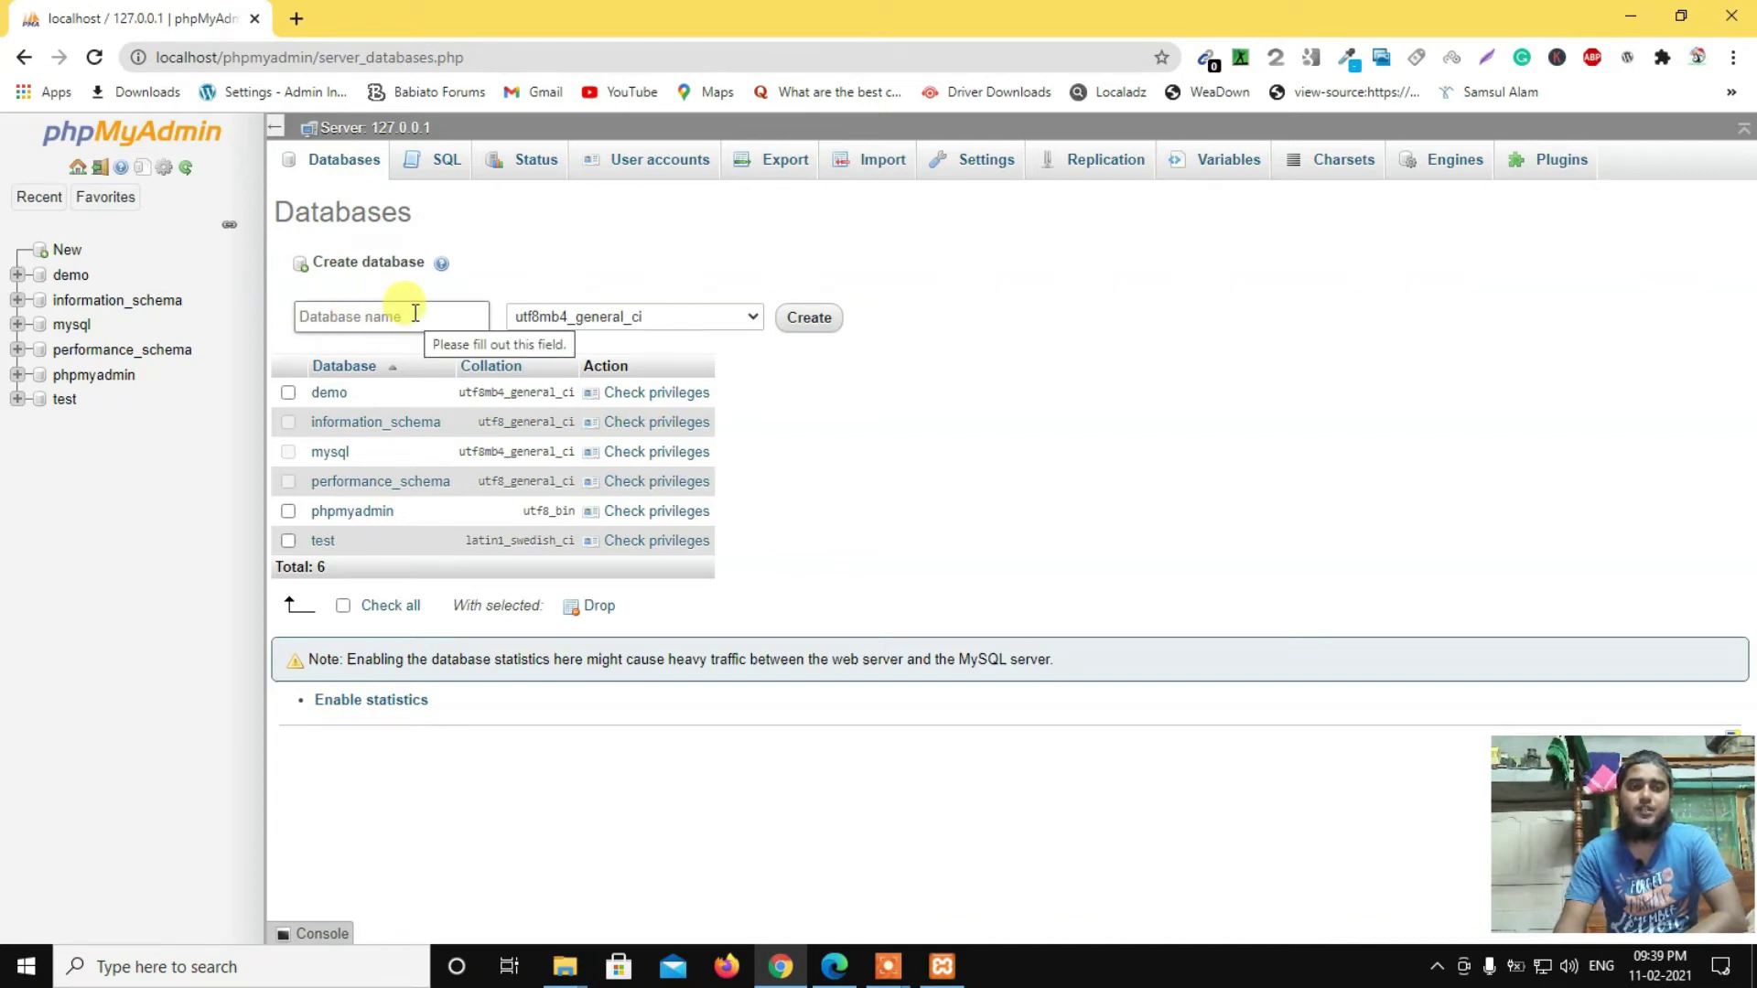
{"action": "left_click", "coordinate": [415, 313]}
{"action": "type", "text": "de"}
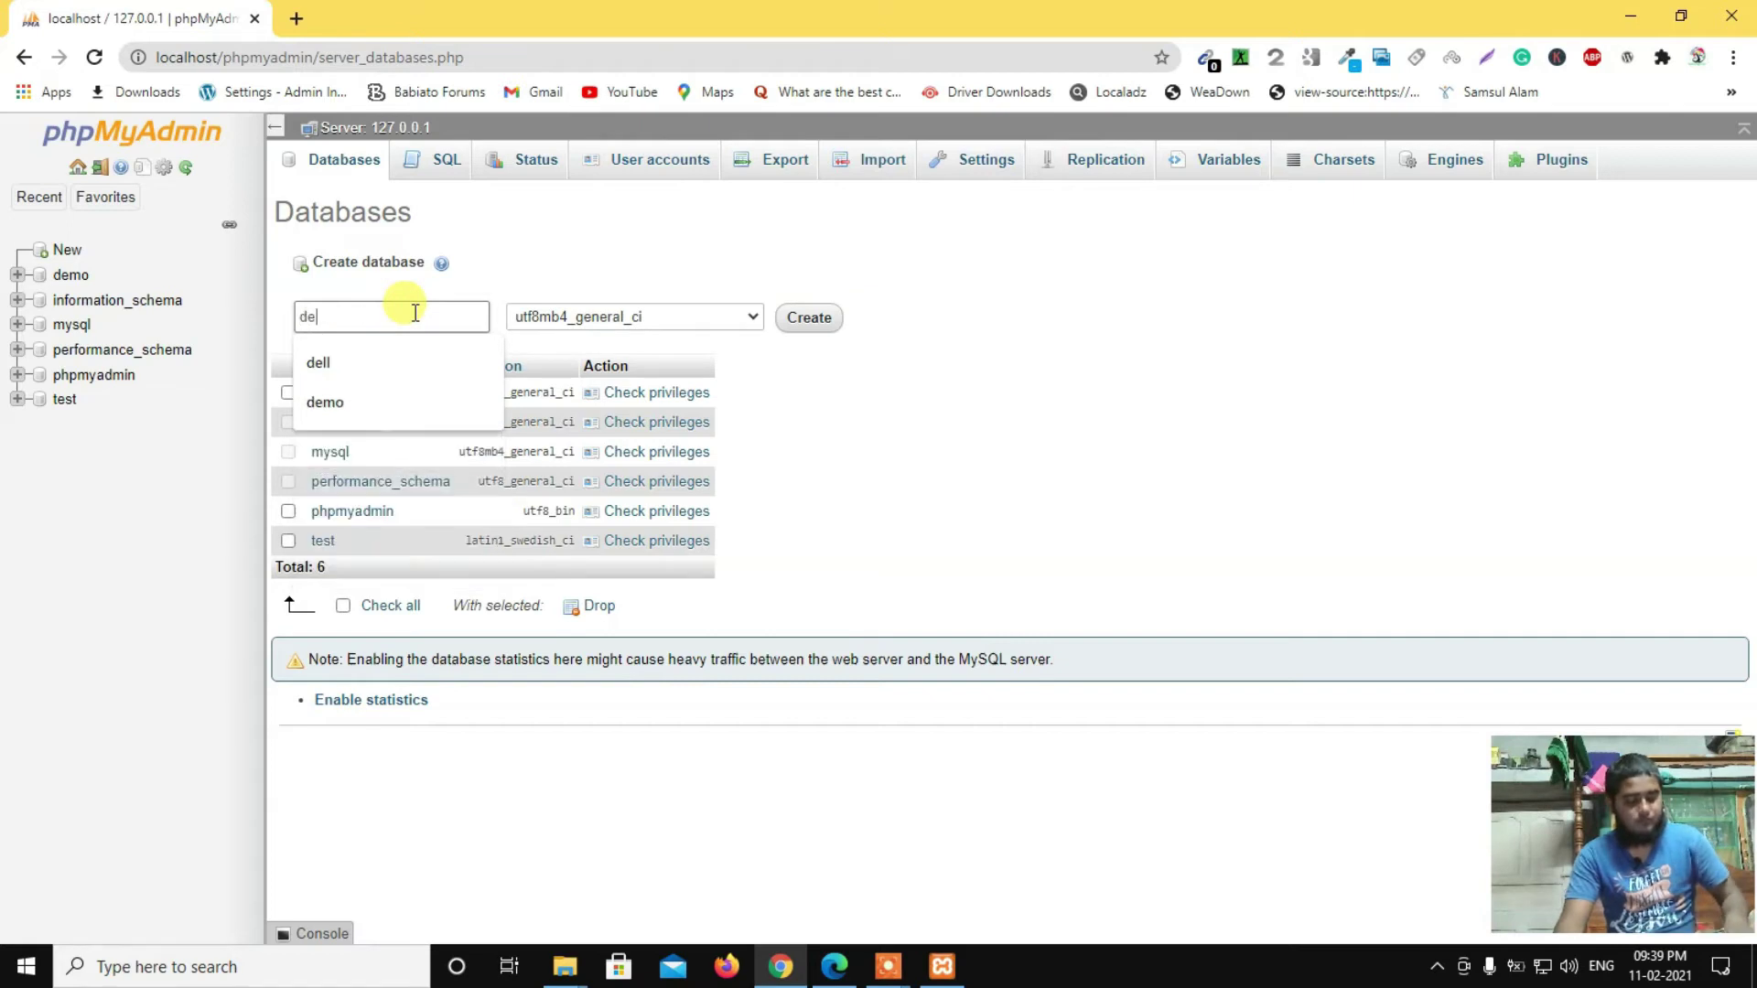
{"action": "type", "text": "mo1"}
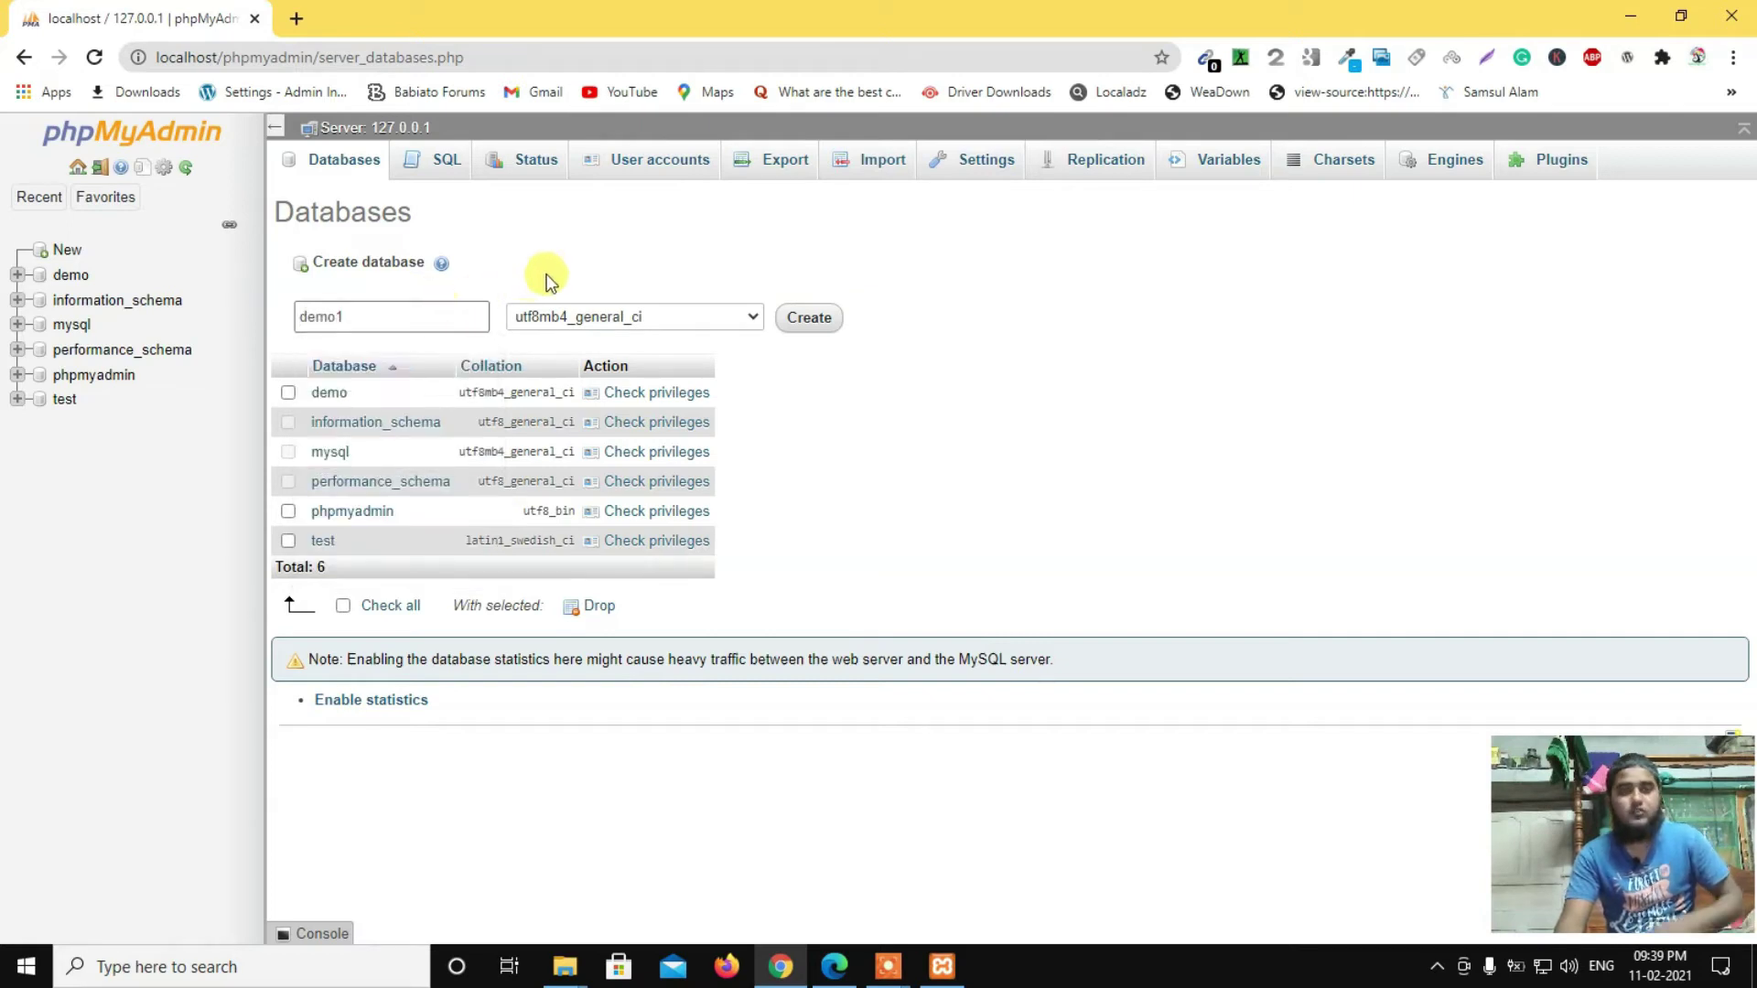
{"action": "left_click", "coordinate": [814, 320]}
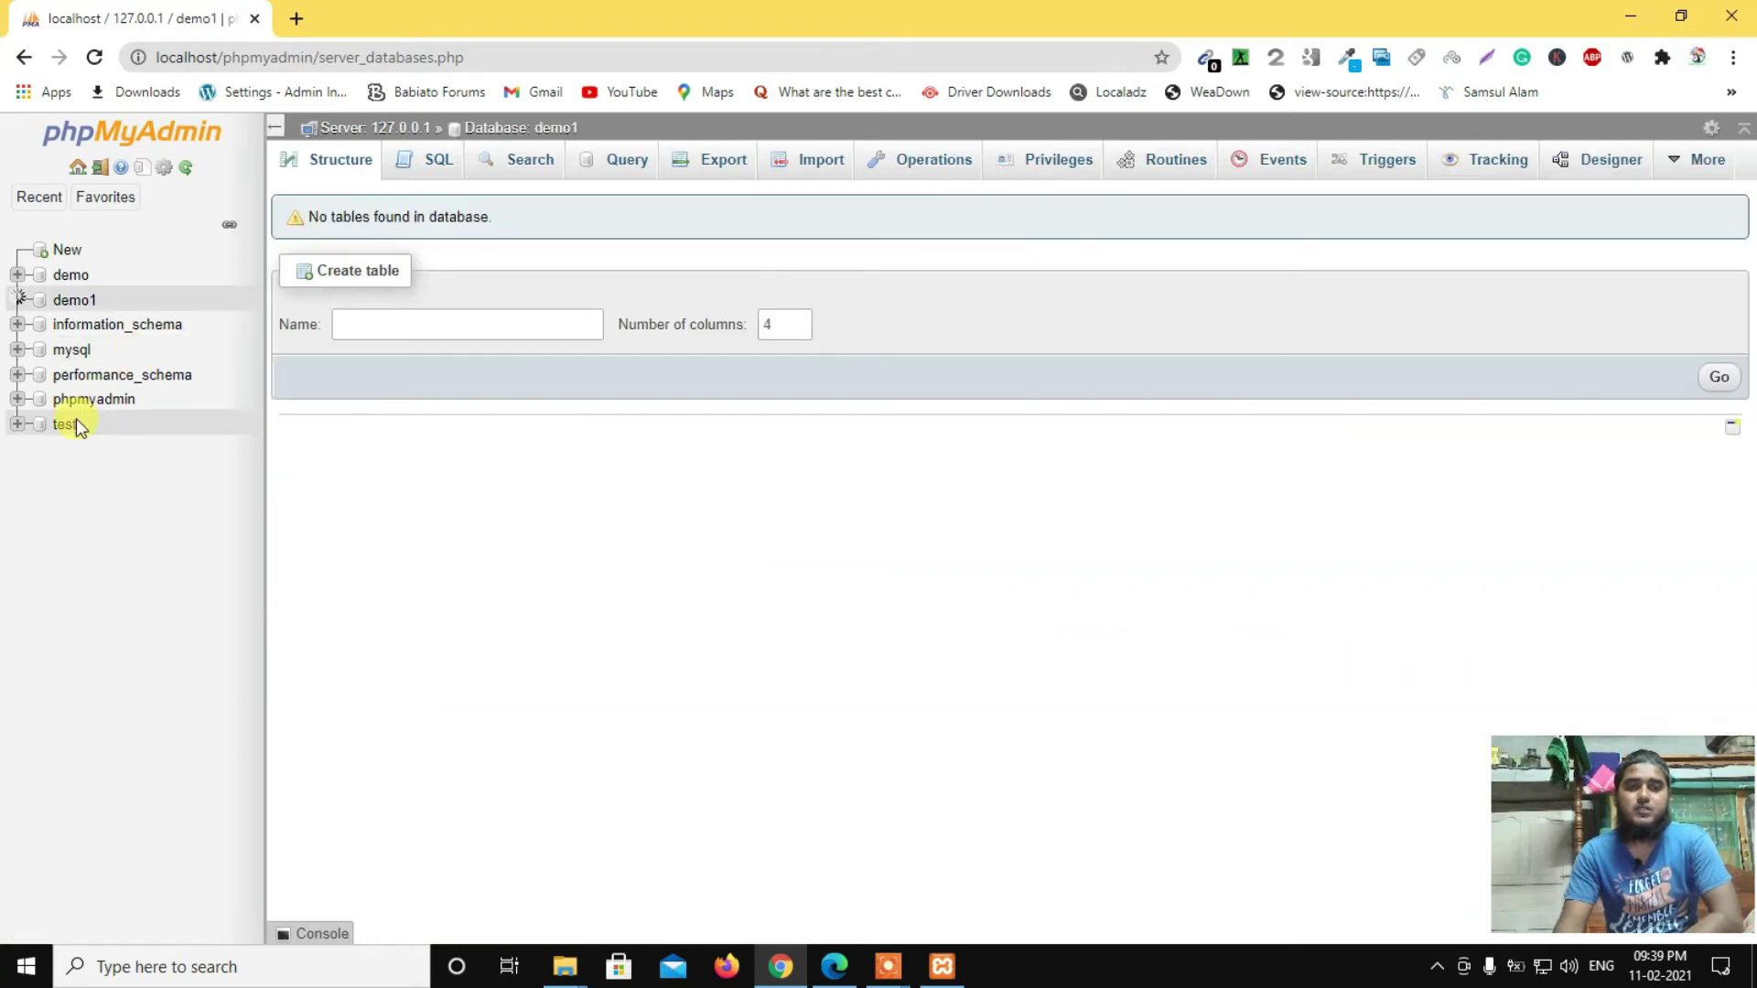
{"action": "left_click", "coordinate": [73, 309]}
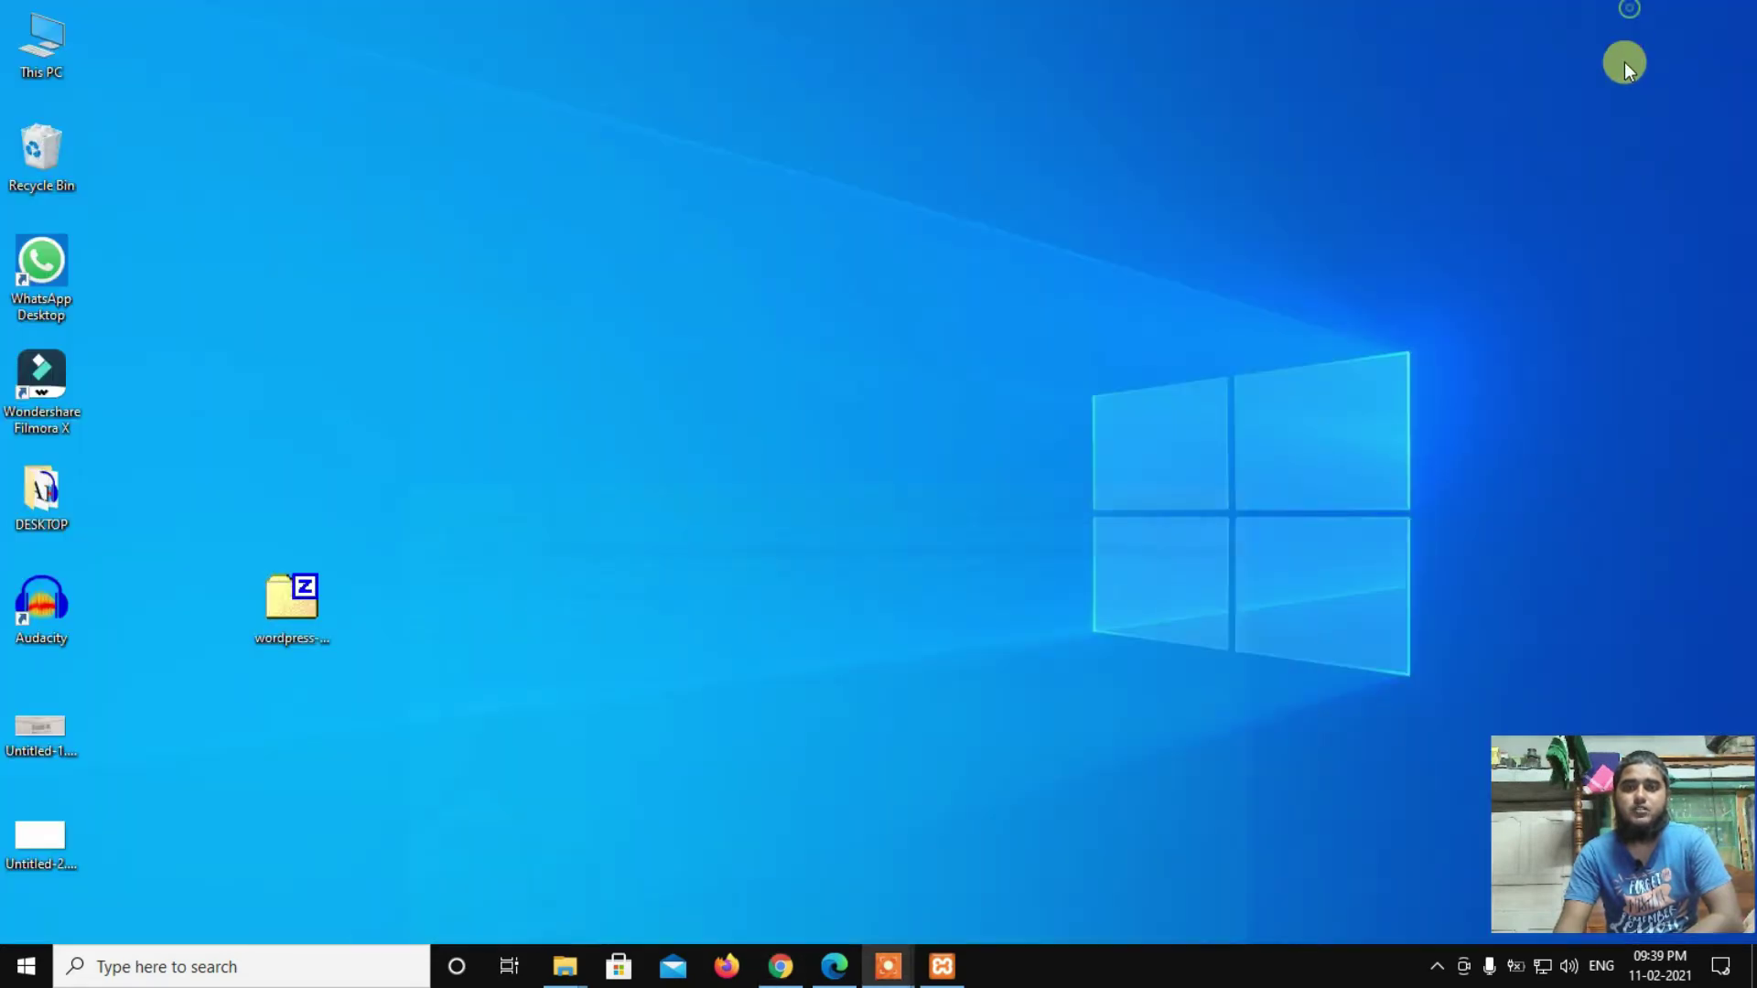
{"action": "left_click", "coordinate": [1630, 16]}
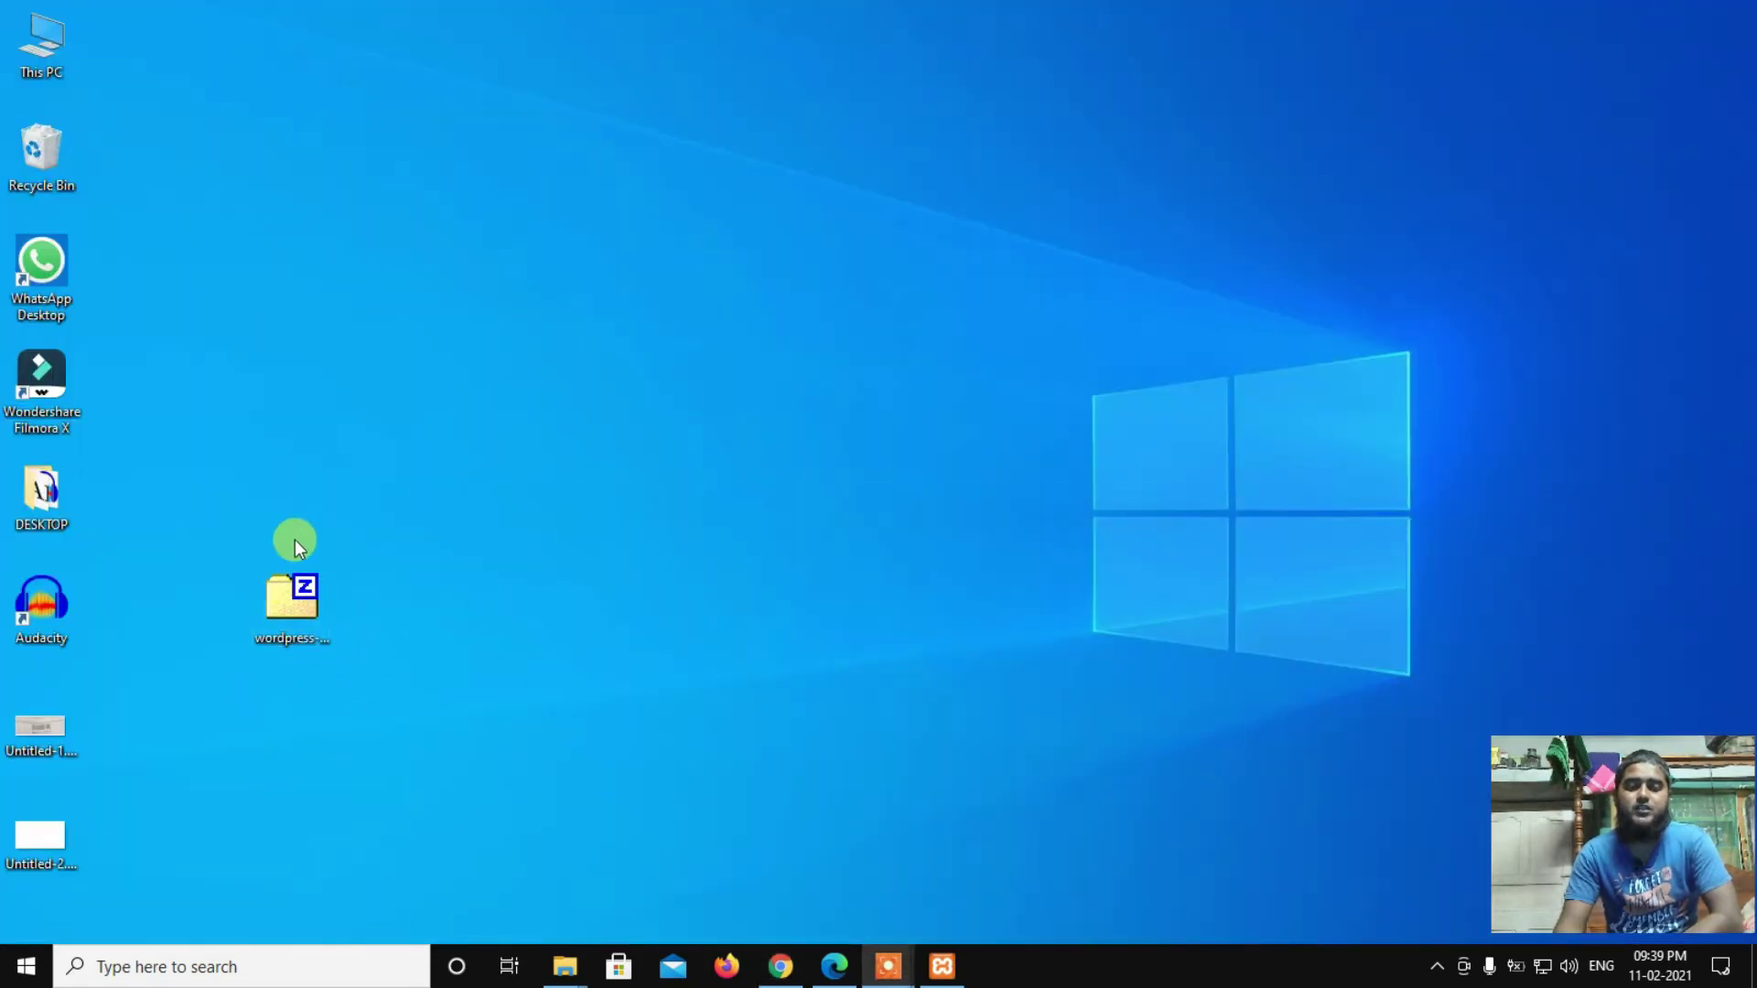
Step: Move the wordpress-5.6.zip icon higher on the desktop and copy it to the clipboard
{"action": "right_click", "coordinate": [357, 465]}
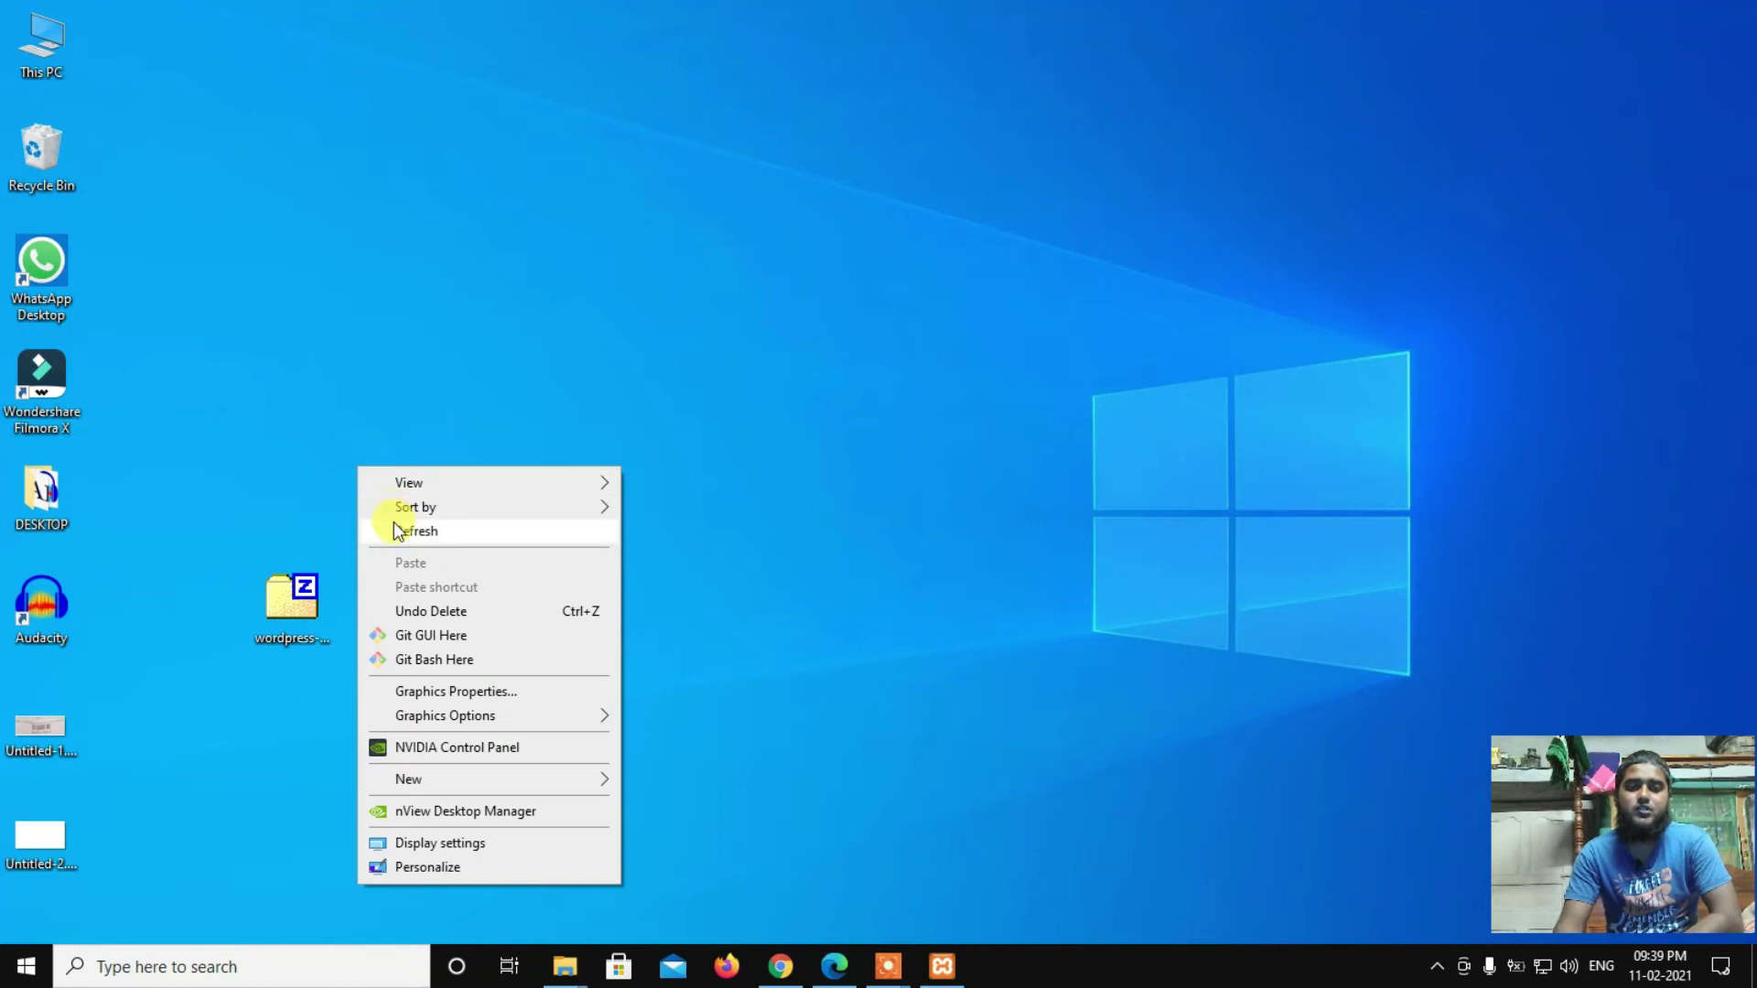
{"action": "left_click", "coordinate": [394, 526]}
{"action": "left_click_drag", "start_coordinate": [278, 606], "coordinate": [293, 382]}
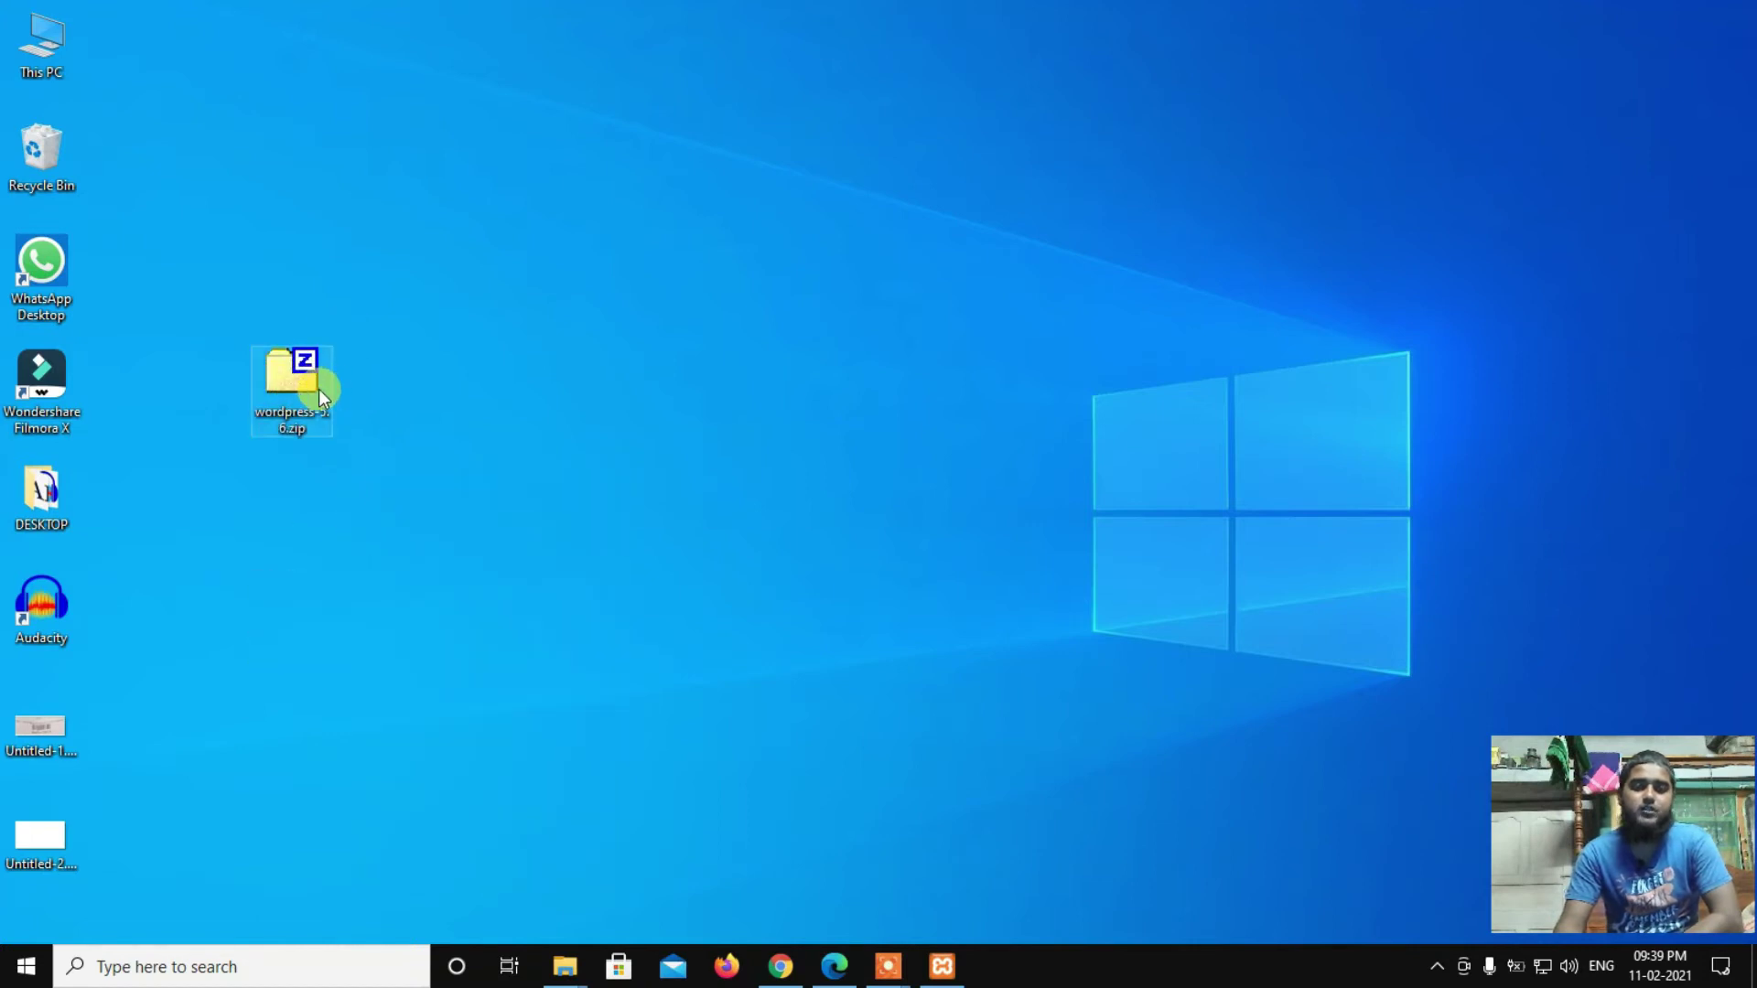
{"action": "right_click", "coordinate": [285, 372]}
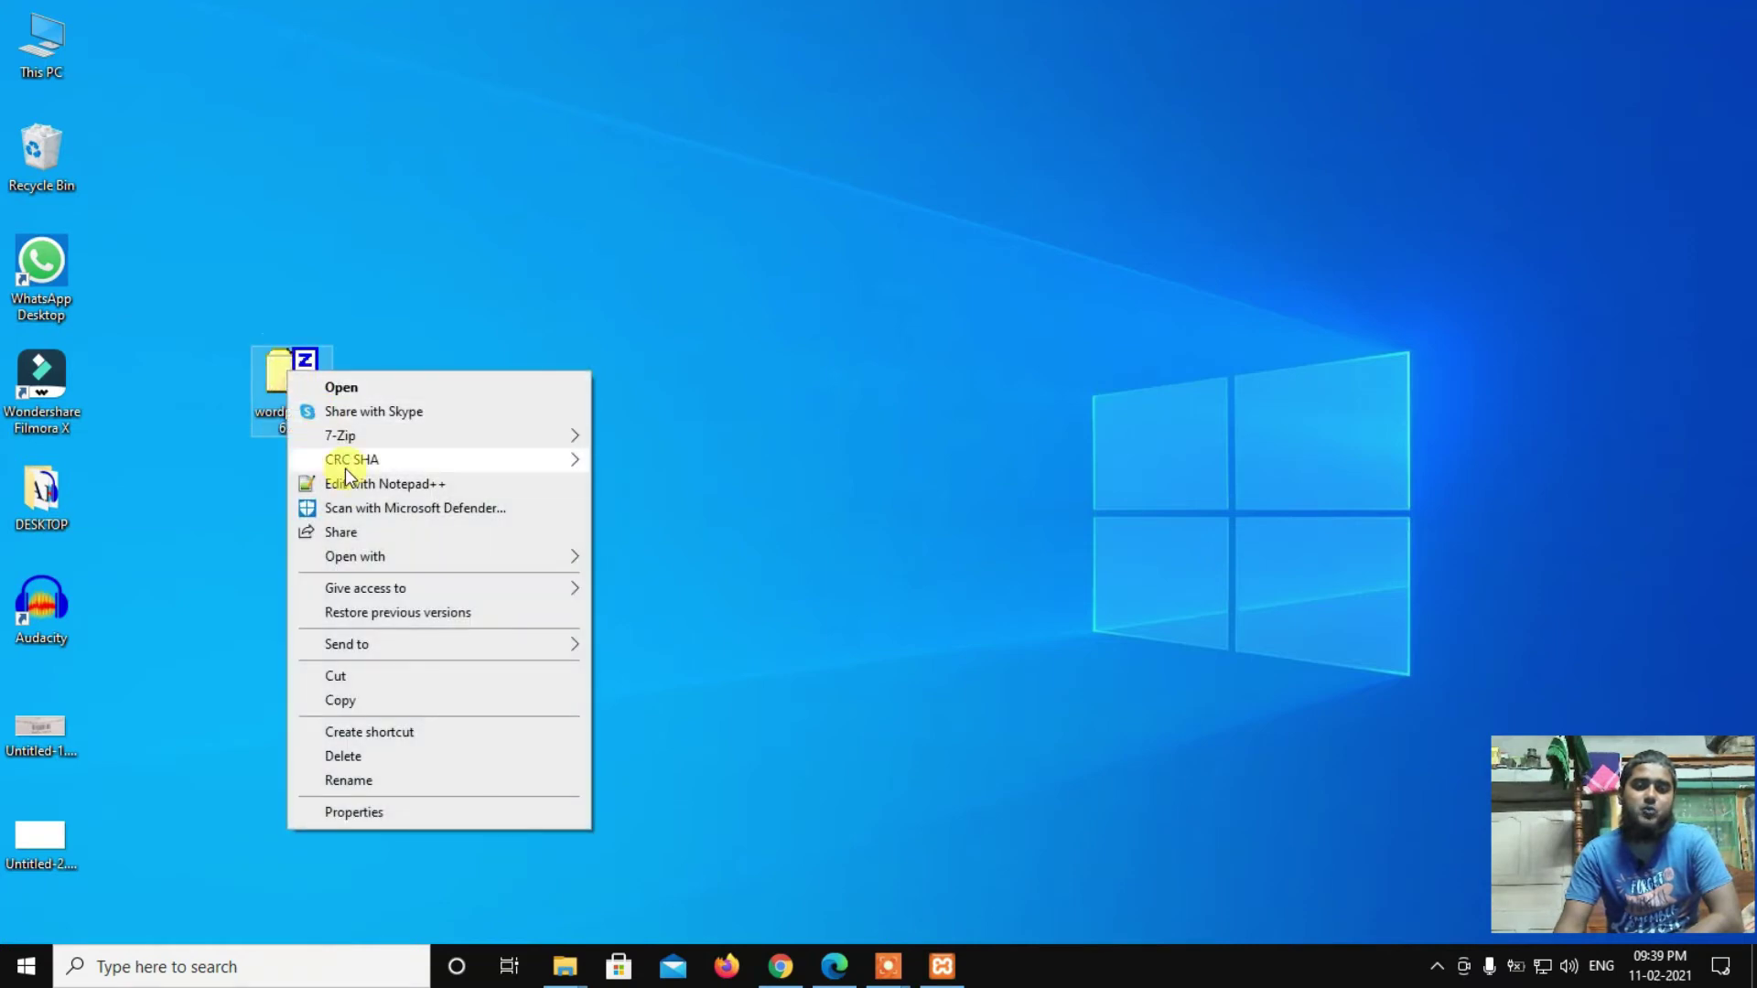
{"action": "left_click", "coordinate": [368, 700]}
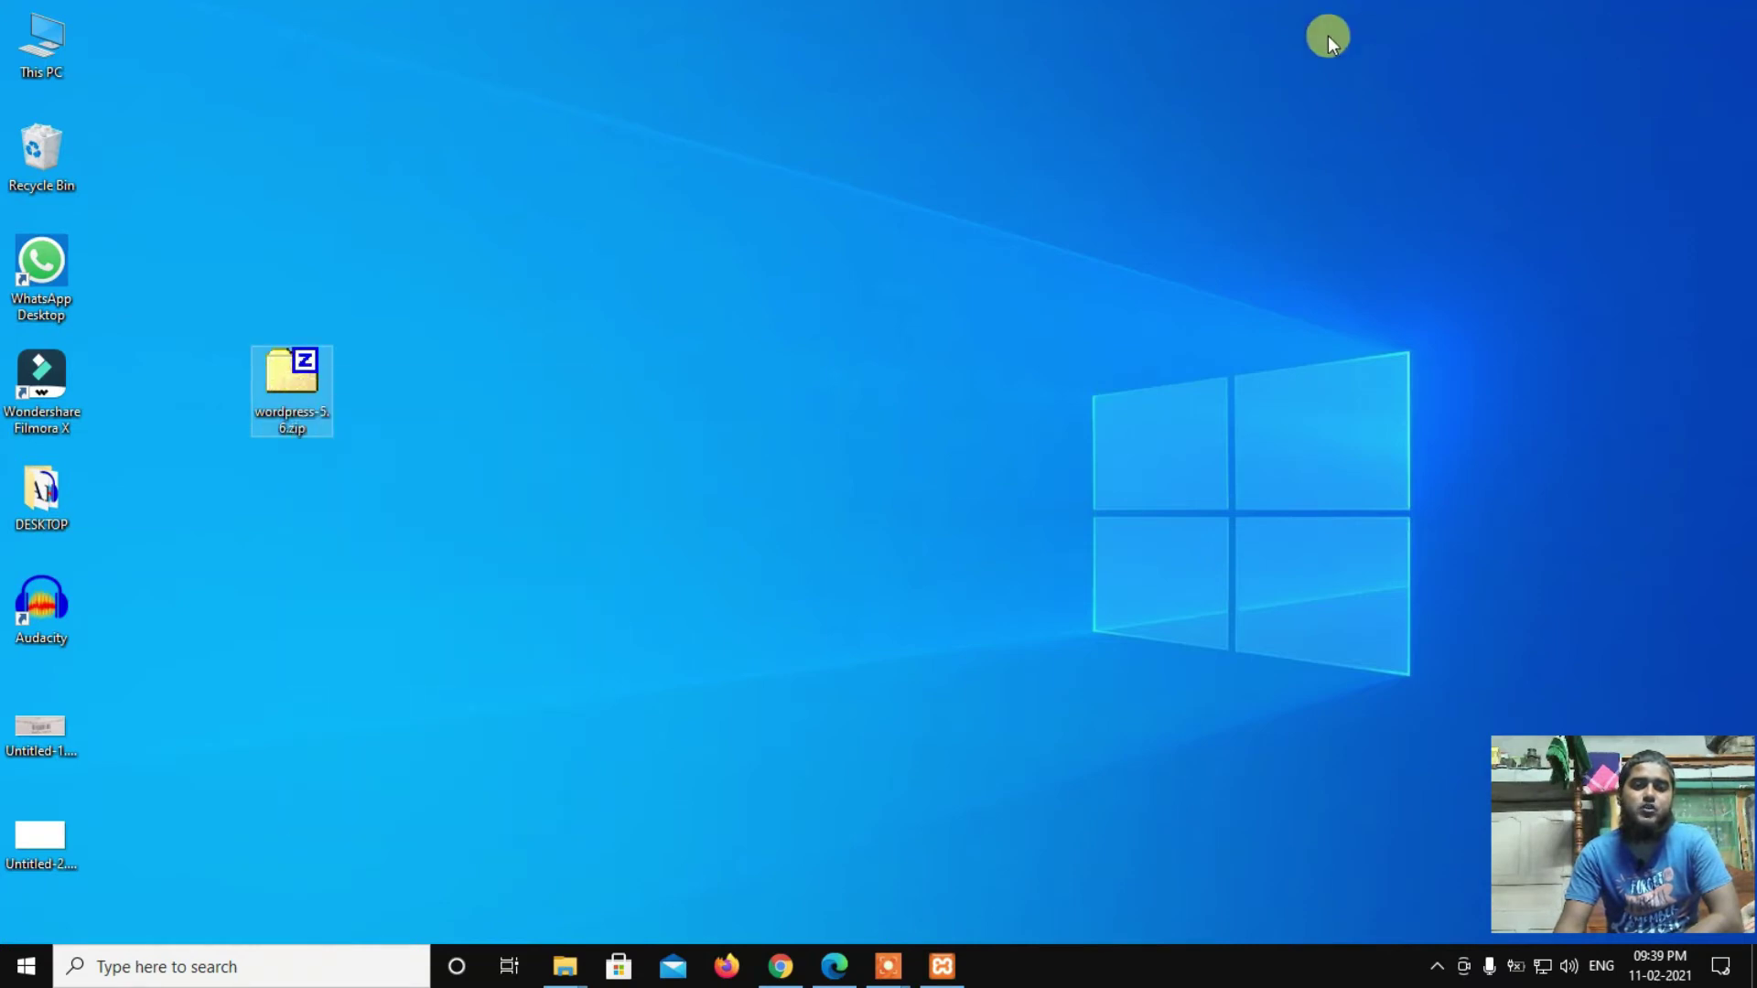
Step: Refresh the desktop several times
{"action": "right_click", "coordinate": [675, 124]}
{"action": "left_click", "coordinate": [727, 191]}
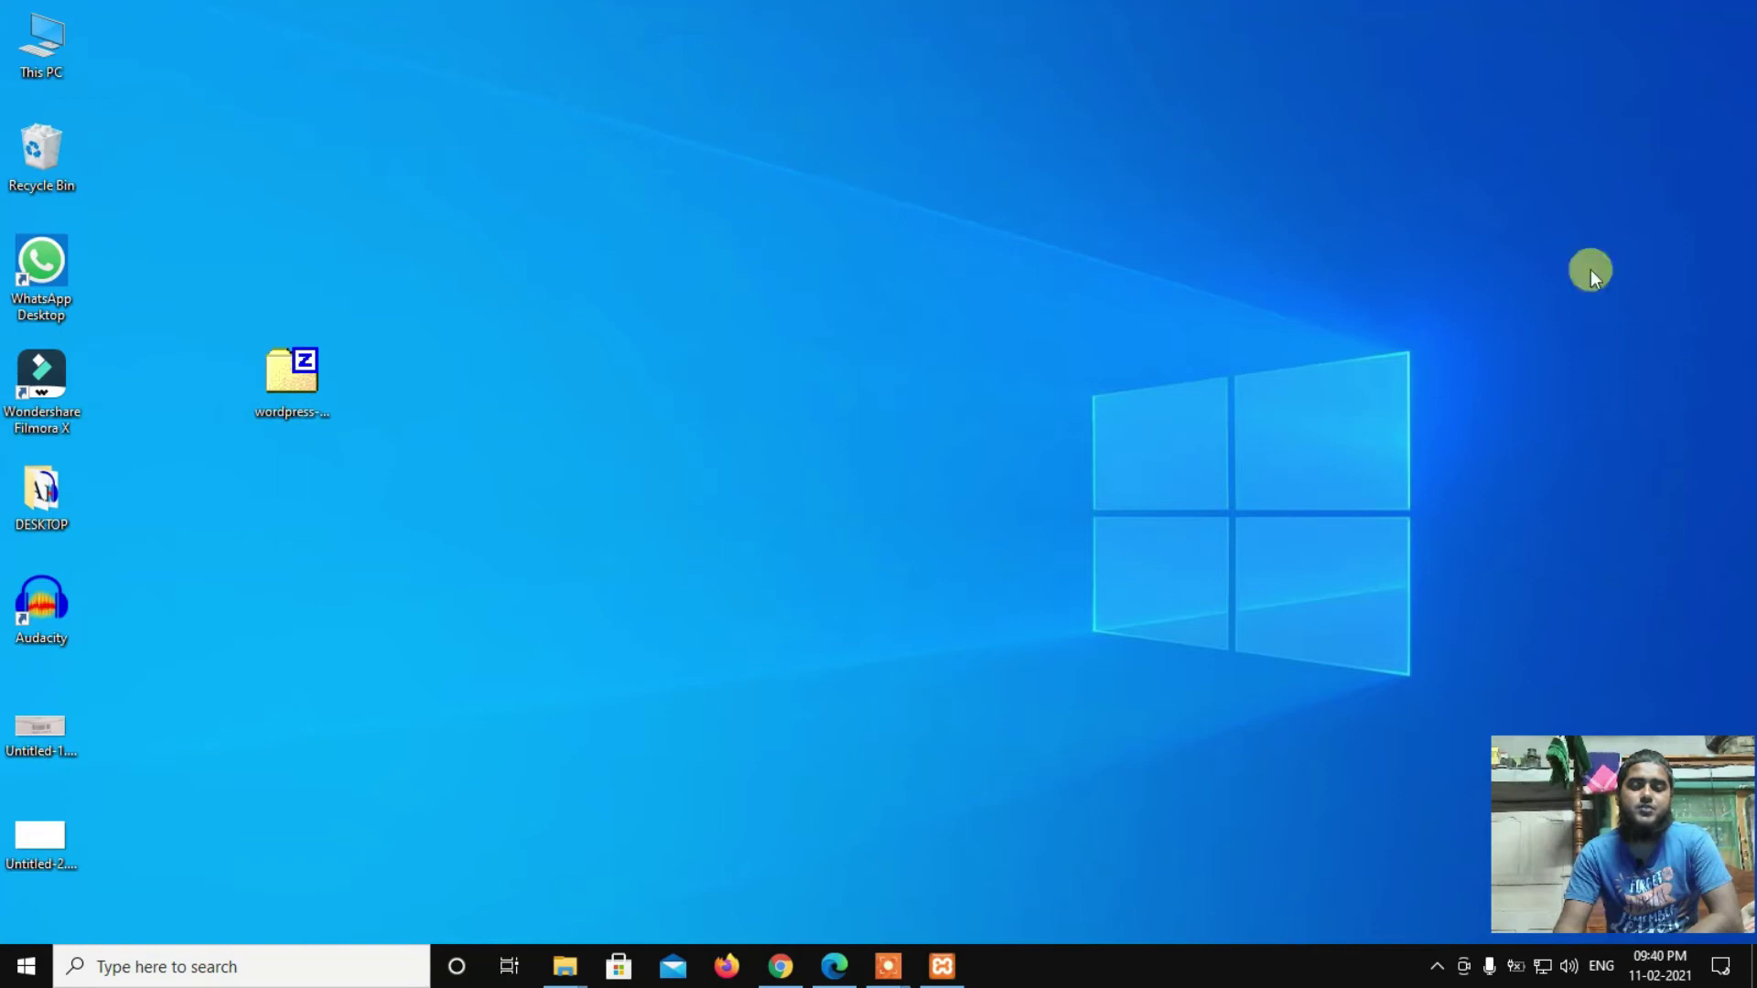
{"action": "right_click", "coordinate": [520, 123]}
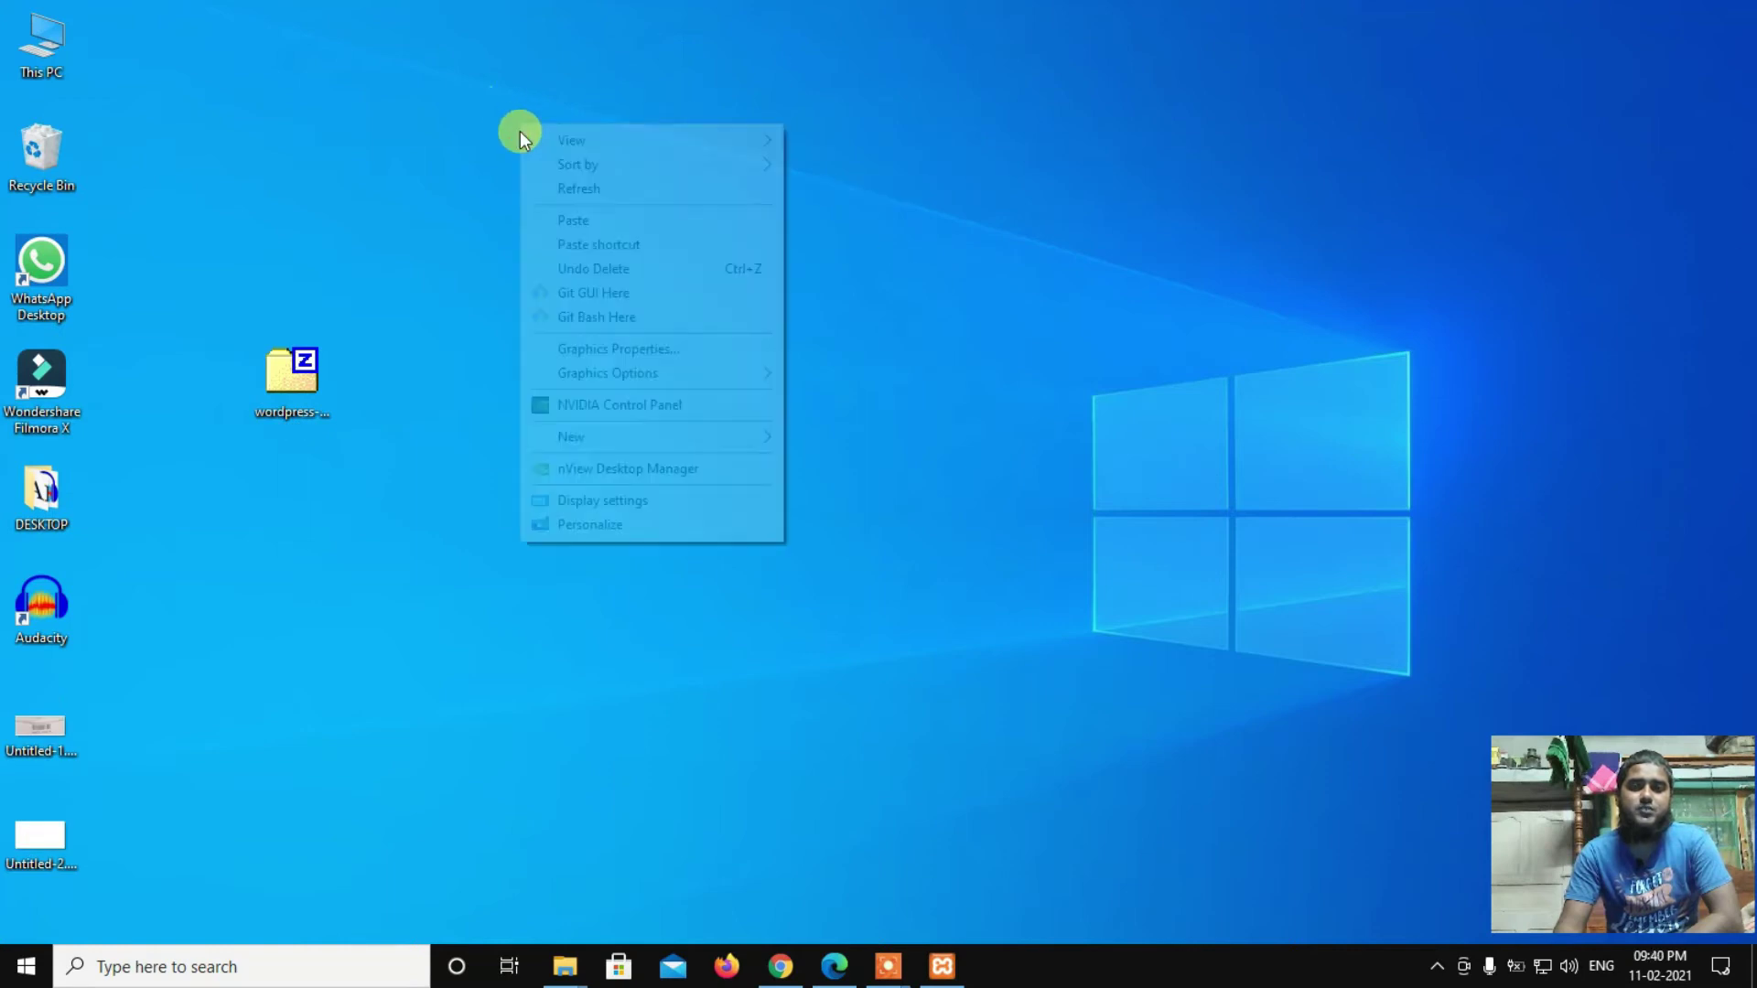
{"action": "left_click", "coordinate": [554, 187]}
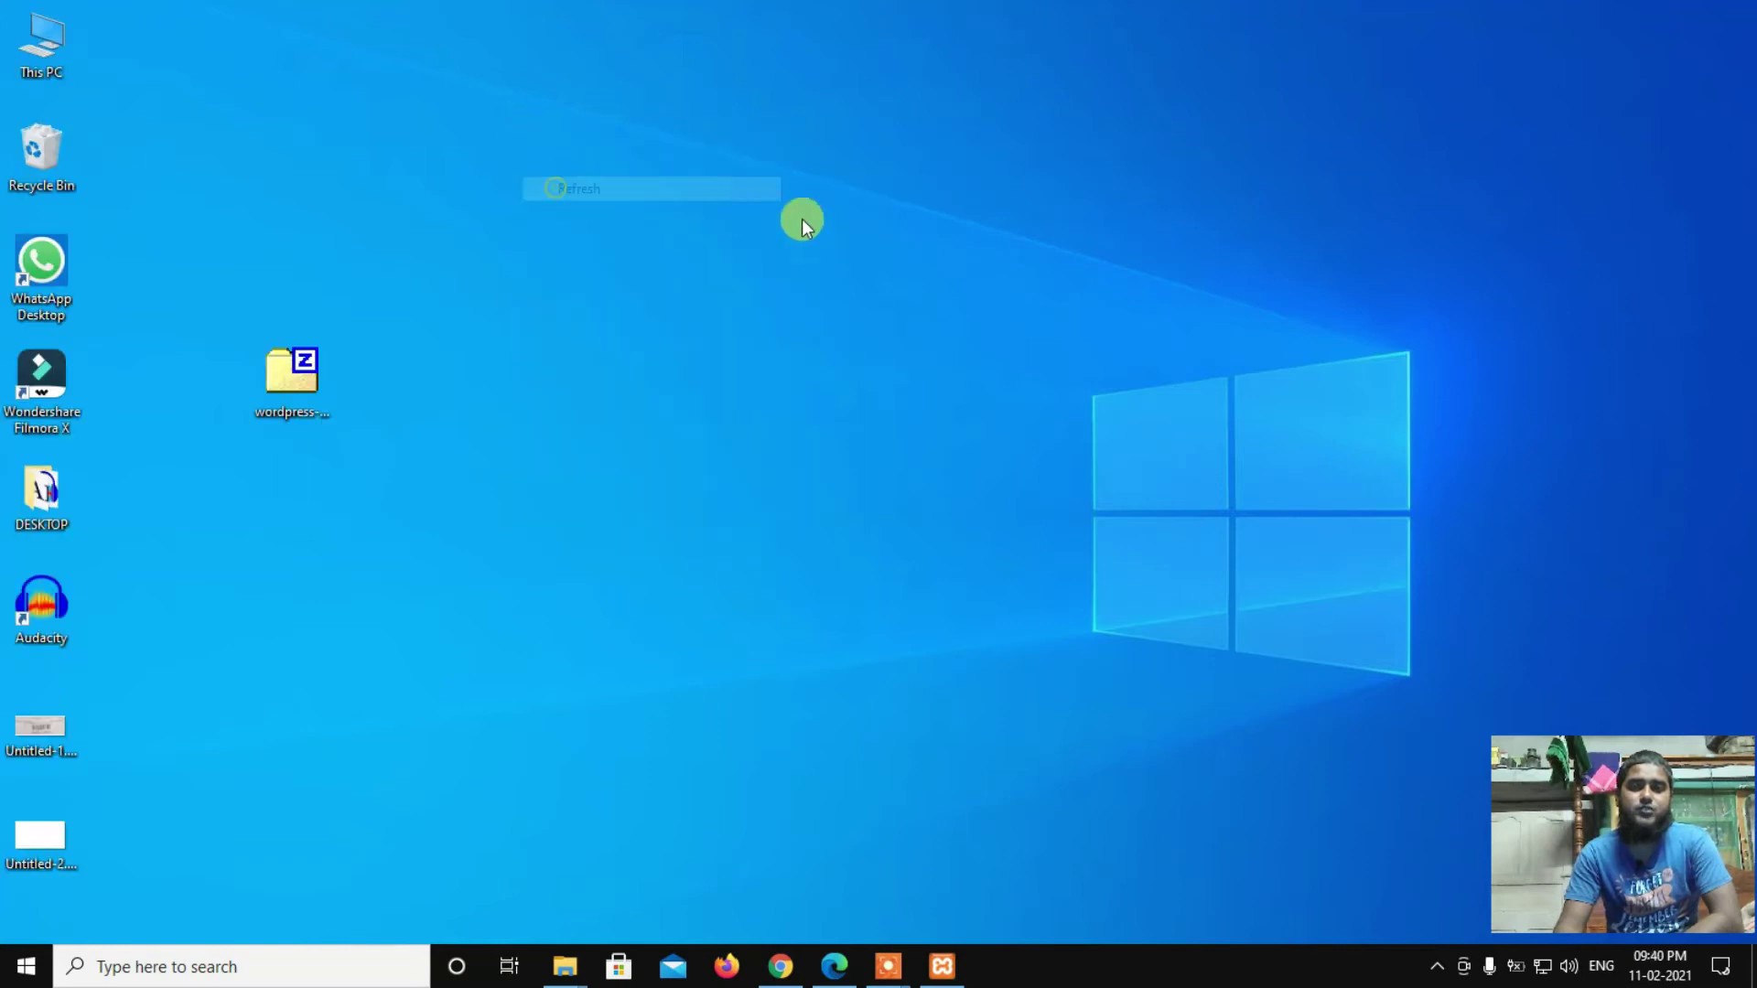
{"action": "right_click", "coordinate": [427, 140]}
{"action": "left_click", "coordinate": [471, 212]}
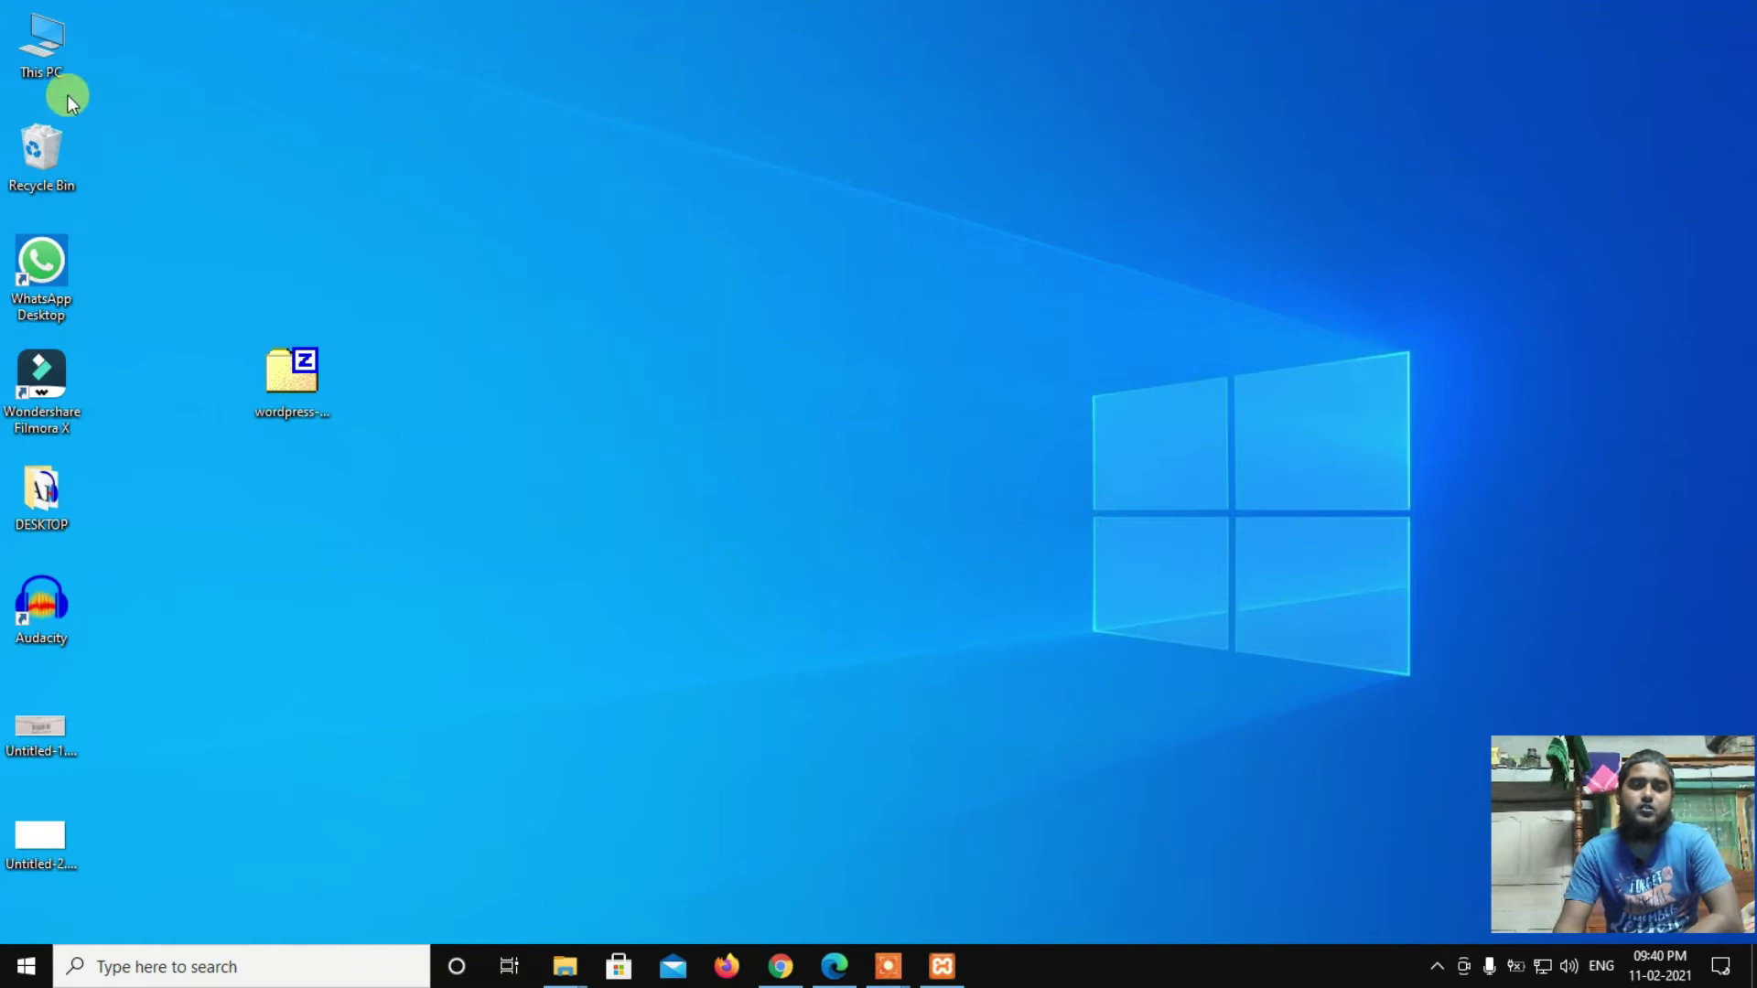
Step: Browse from This PC through Local Disk (C:) and xamp into the htdocs folder
{"action": "double_click", "coordinate": [52, 61]}
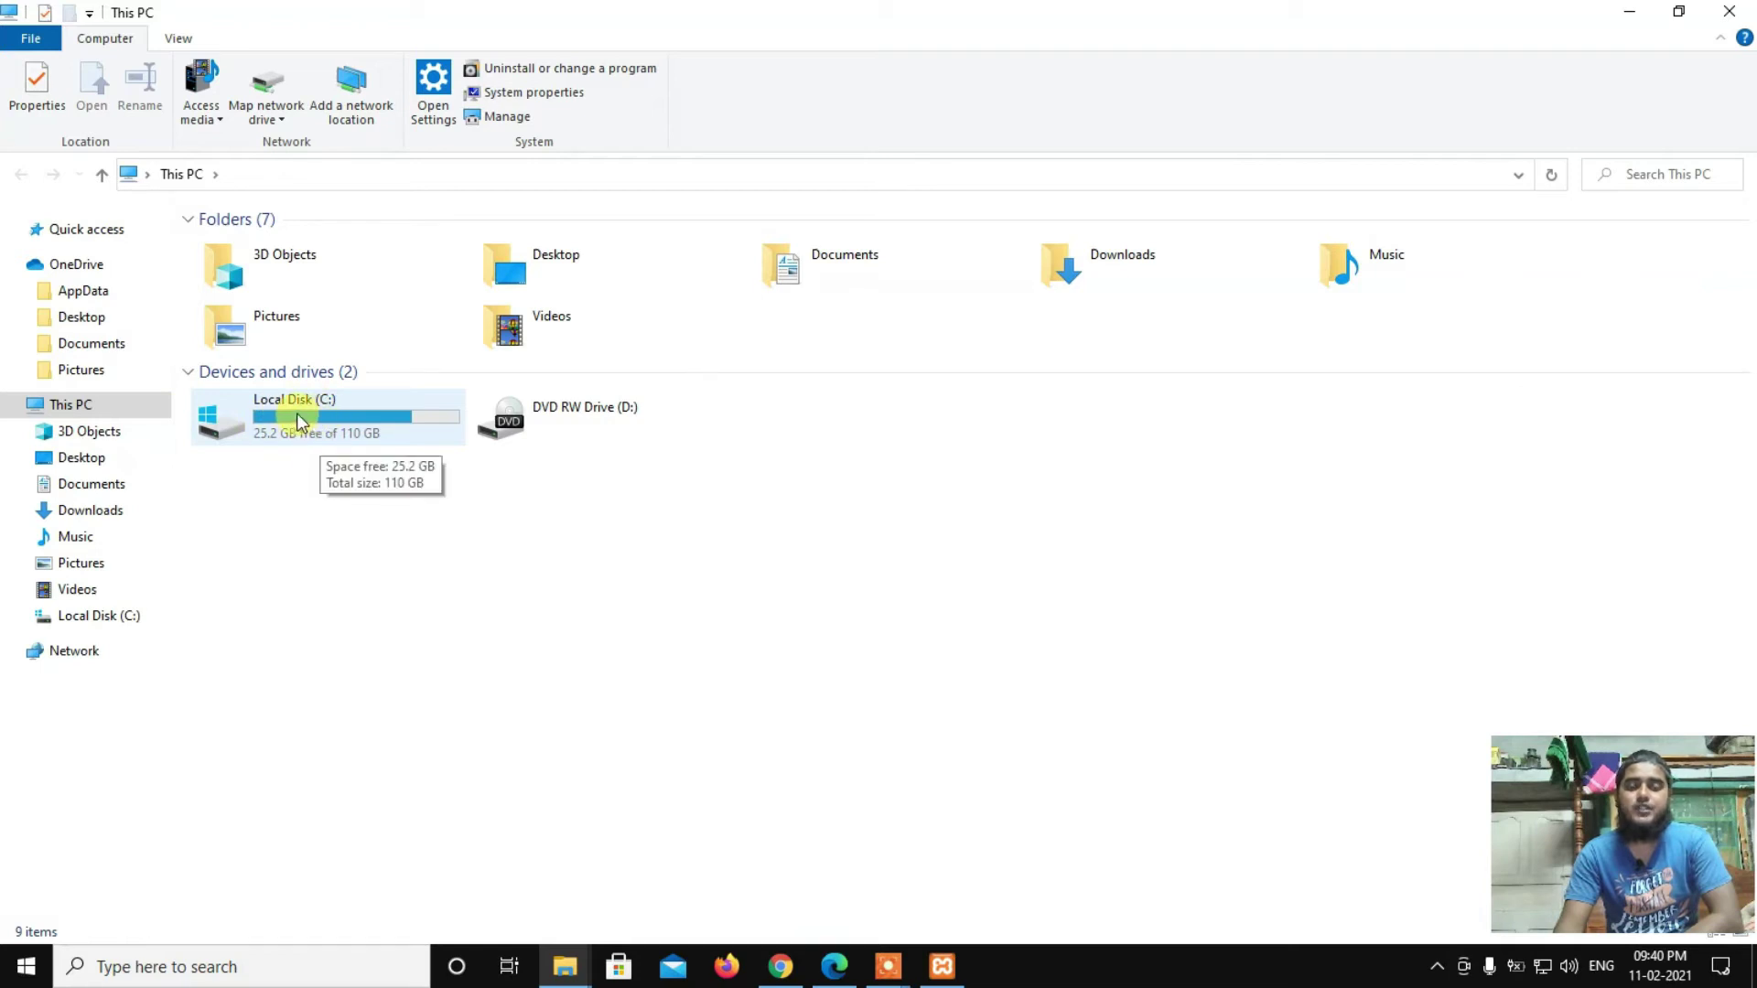
{"action": "double_click", "coordinate": [300, 419]}
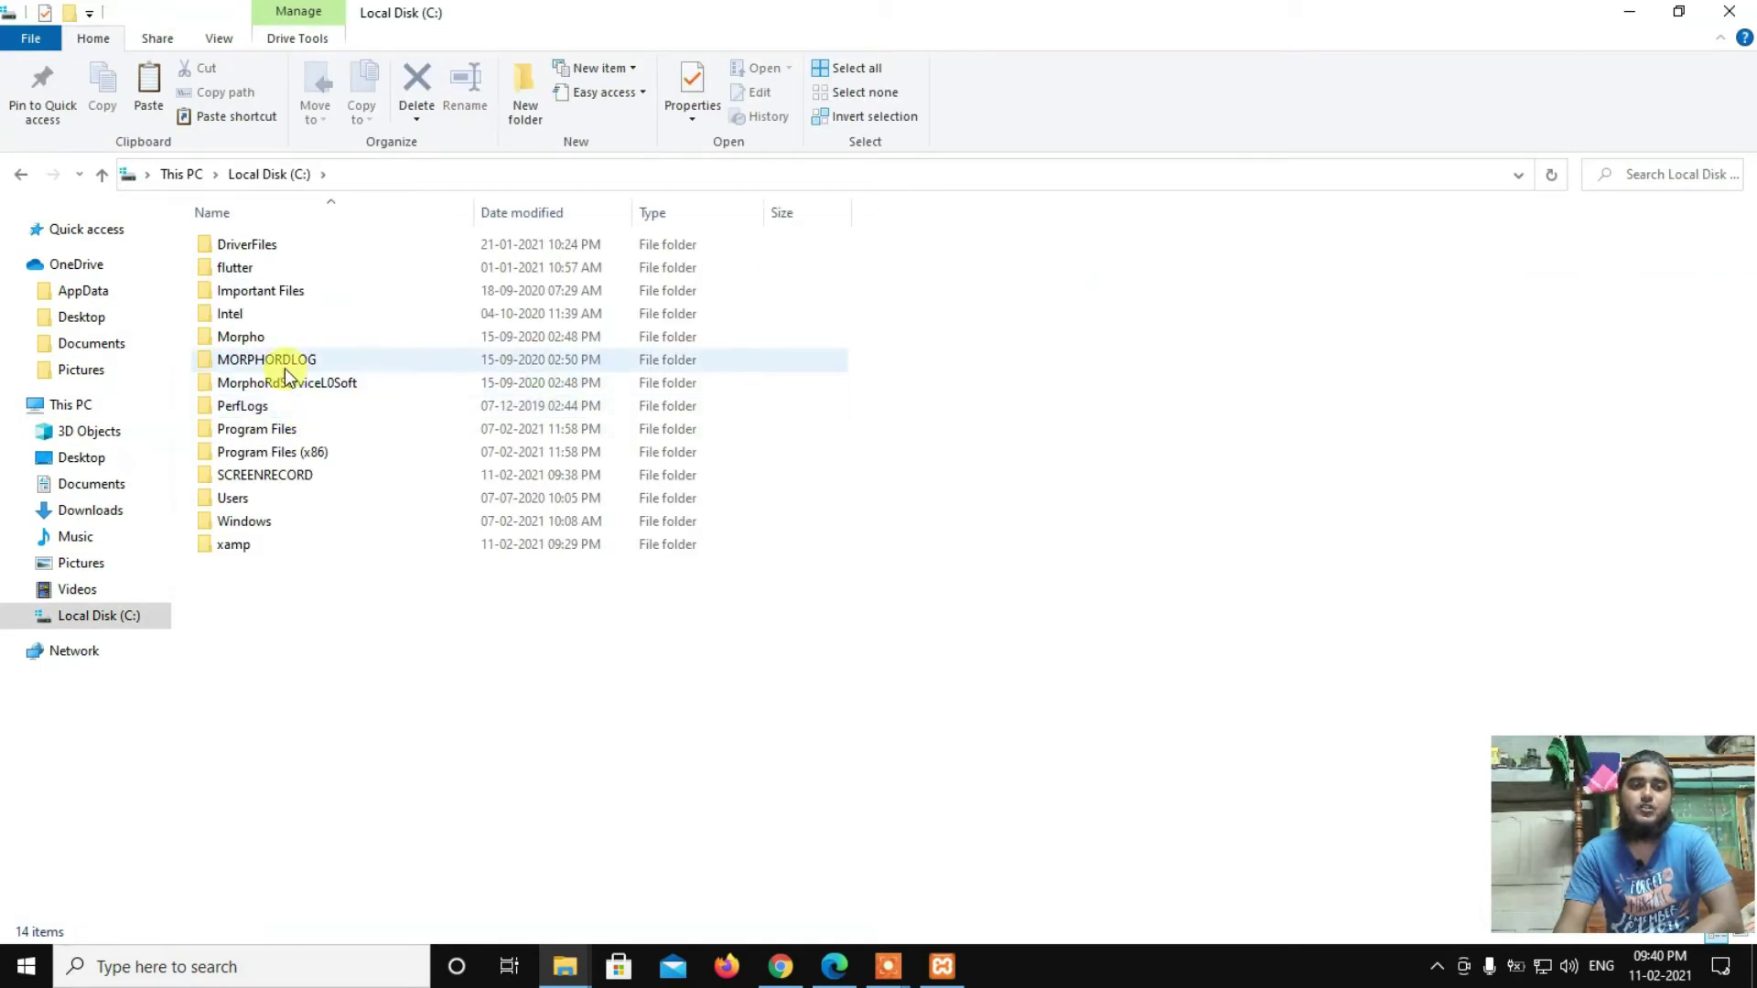
{"action": "double_click", "coordinate": [245, 546]}
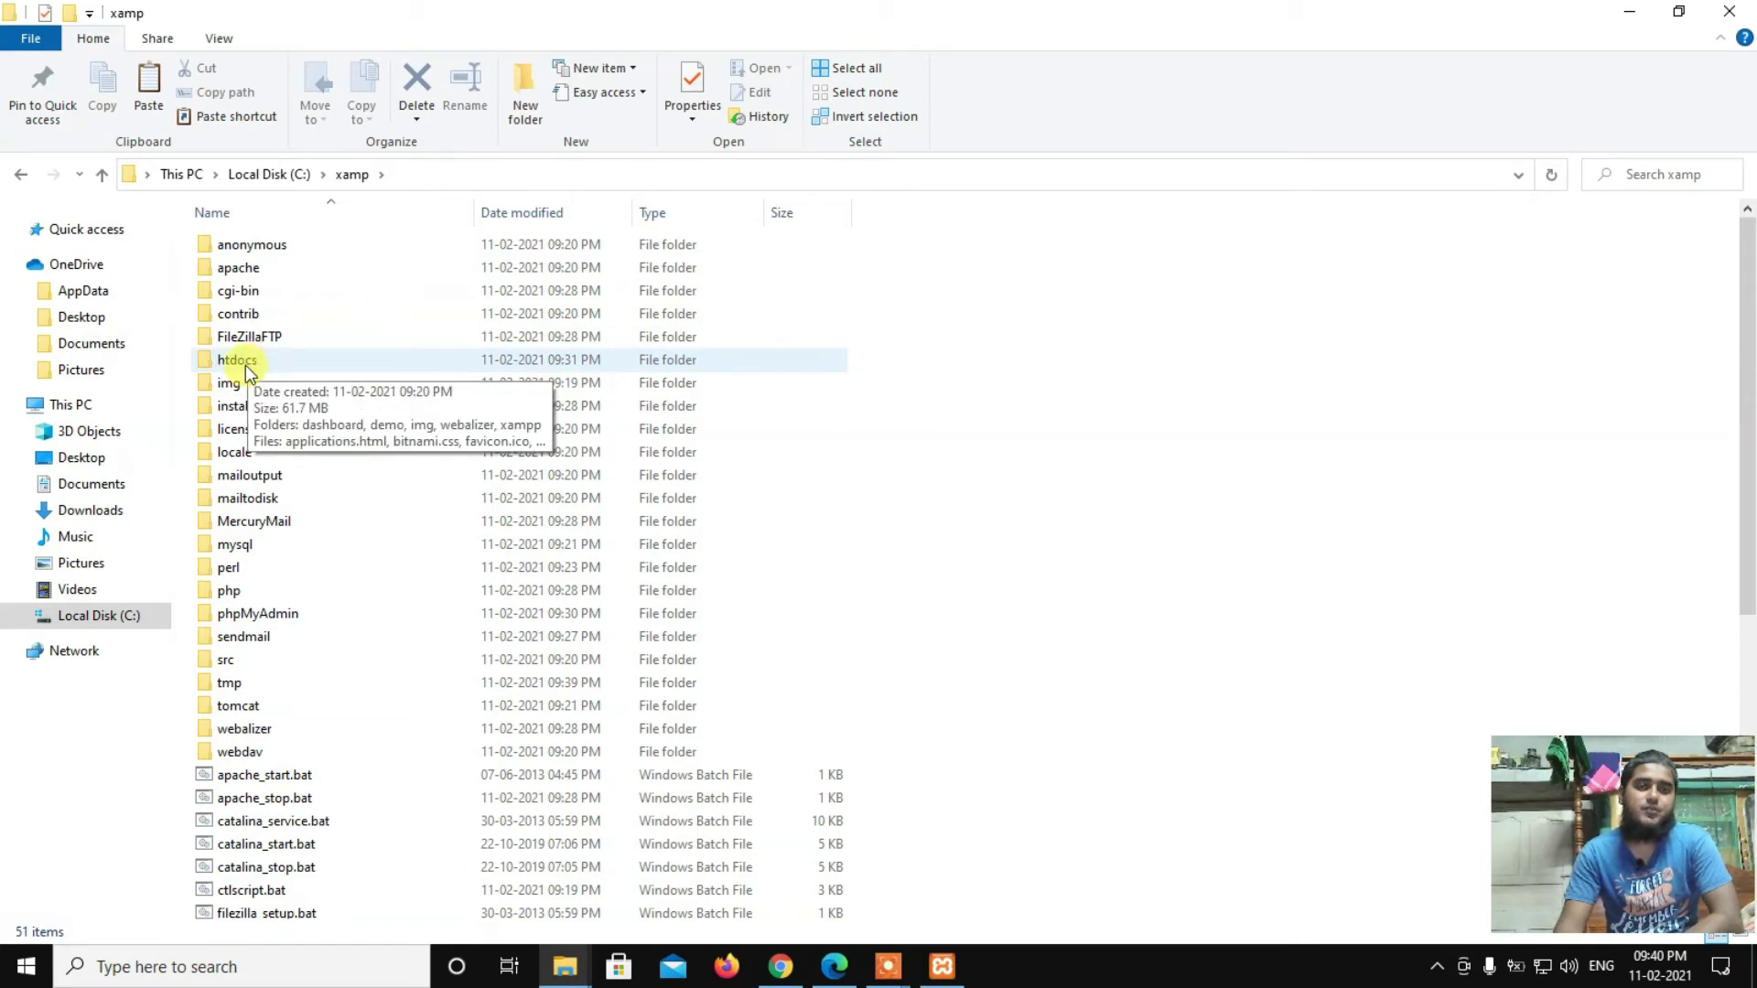
{"action": "double_click", "coordinate": [245, 365]}
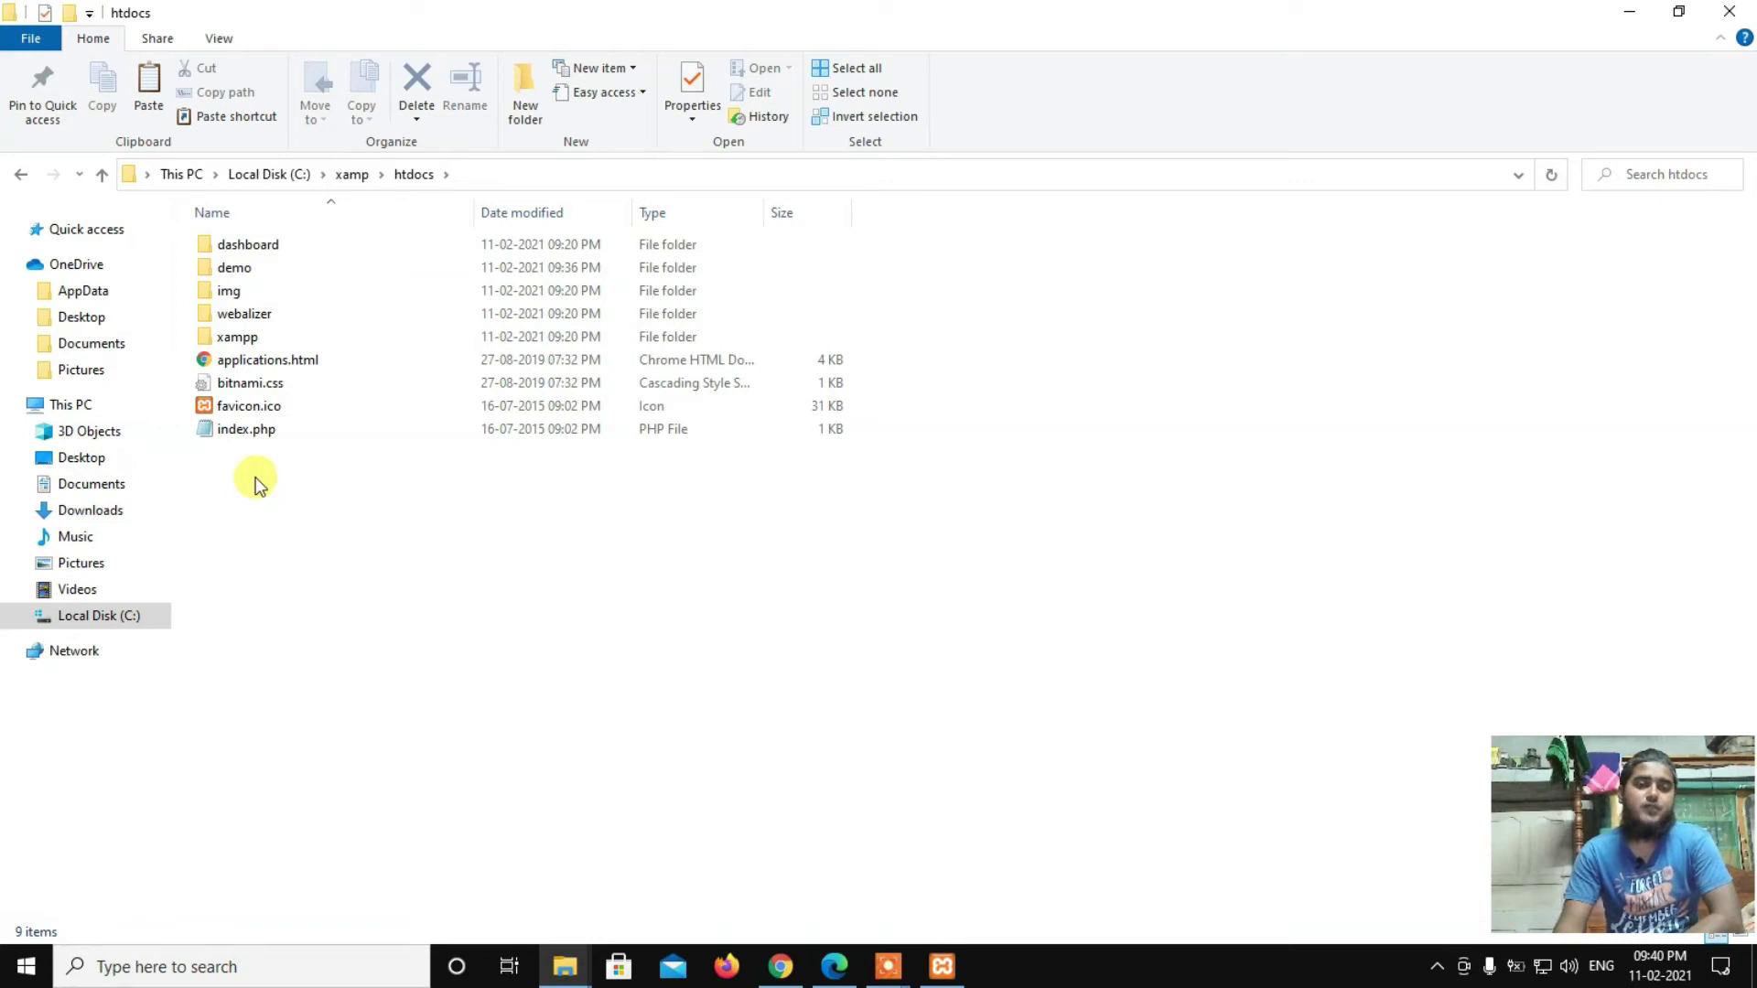
Step: Paste the WordPress zip into htdocs and extract it there with 7-Zip Extract Here
{"action": "right_click", "coordinate": [244, 470]}
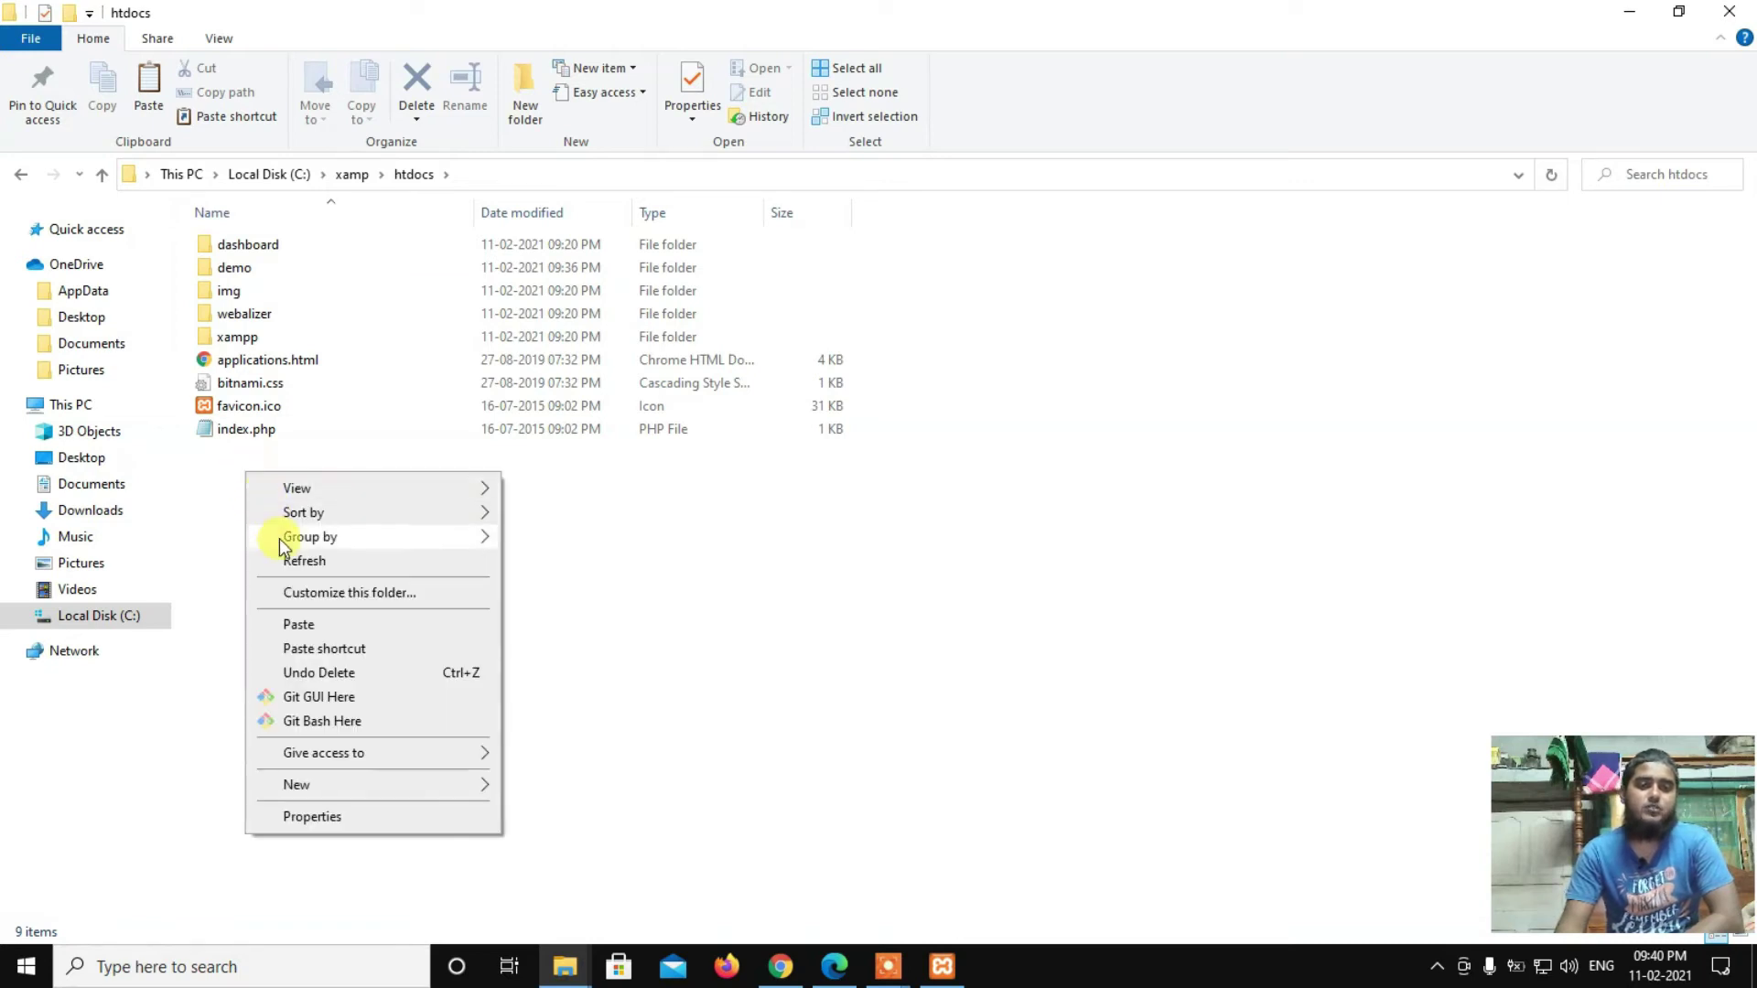
{"action": "left_click", "coordinate": [297, 624]}
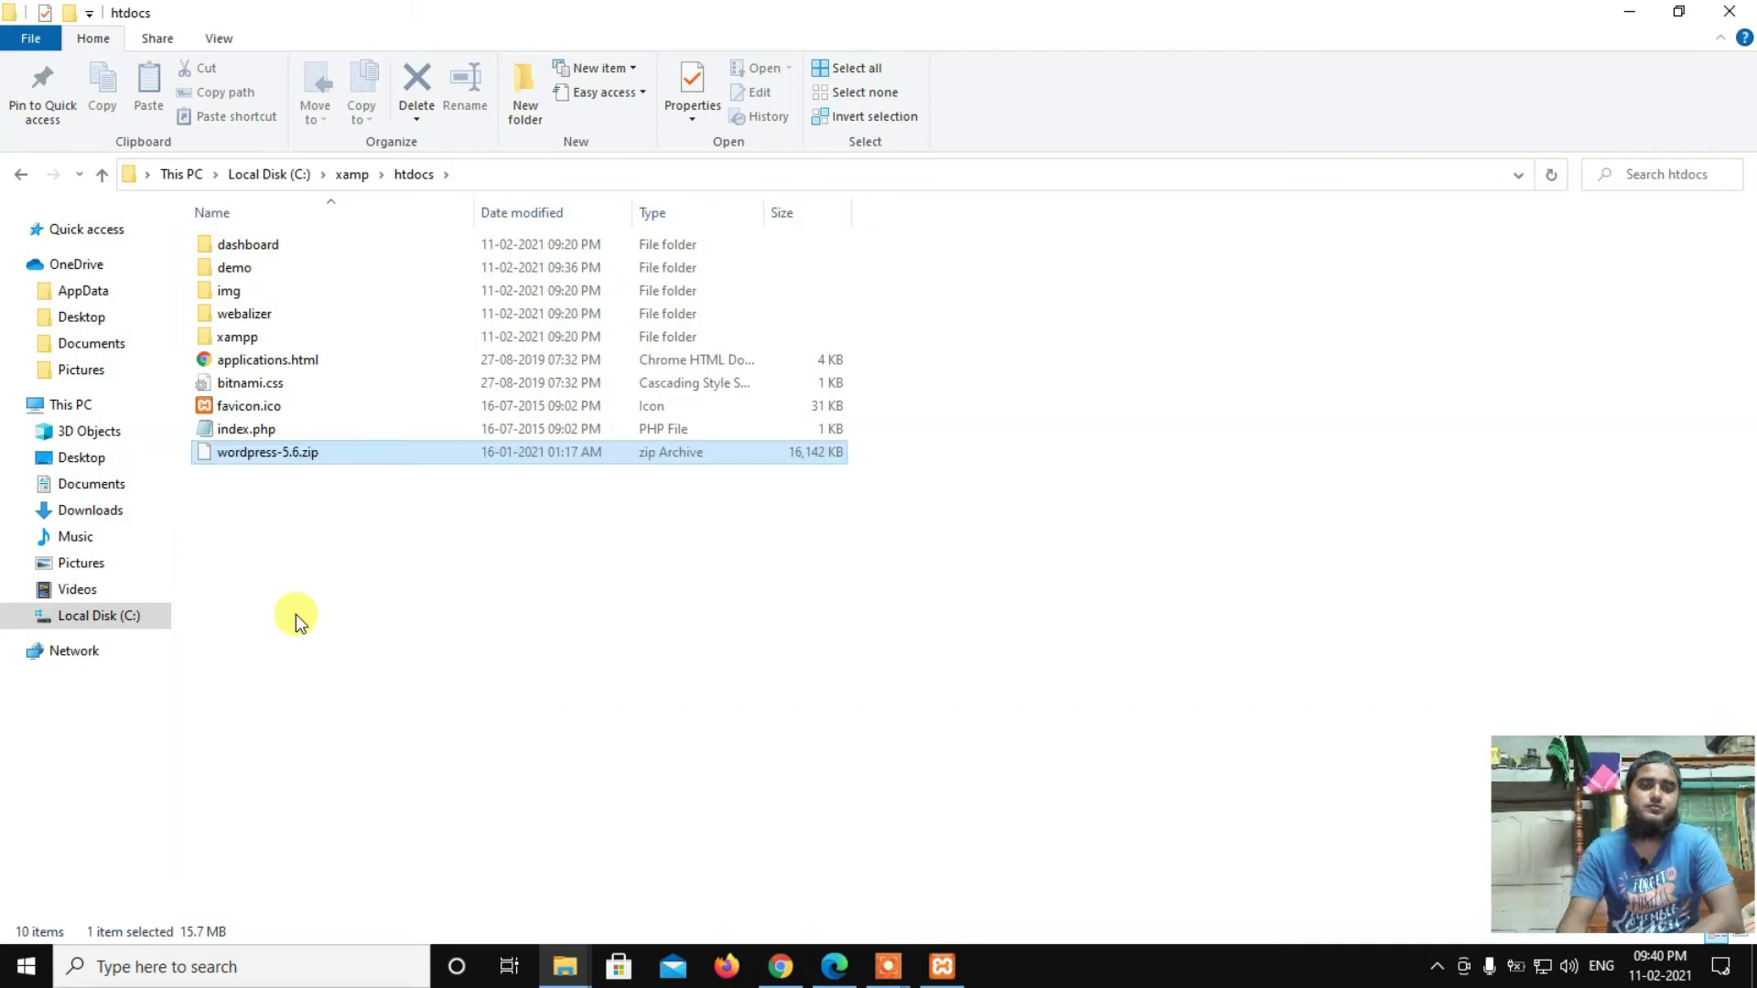
{"action": "right_click", "coordinate": [250, 455]}
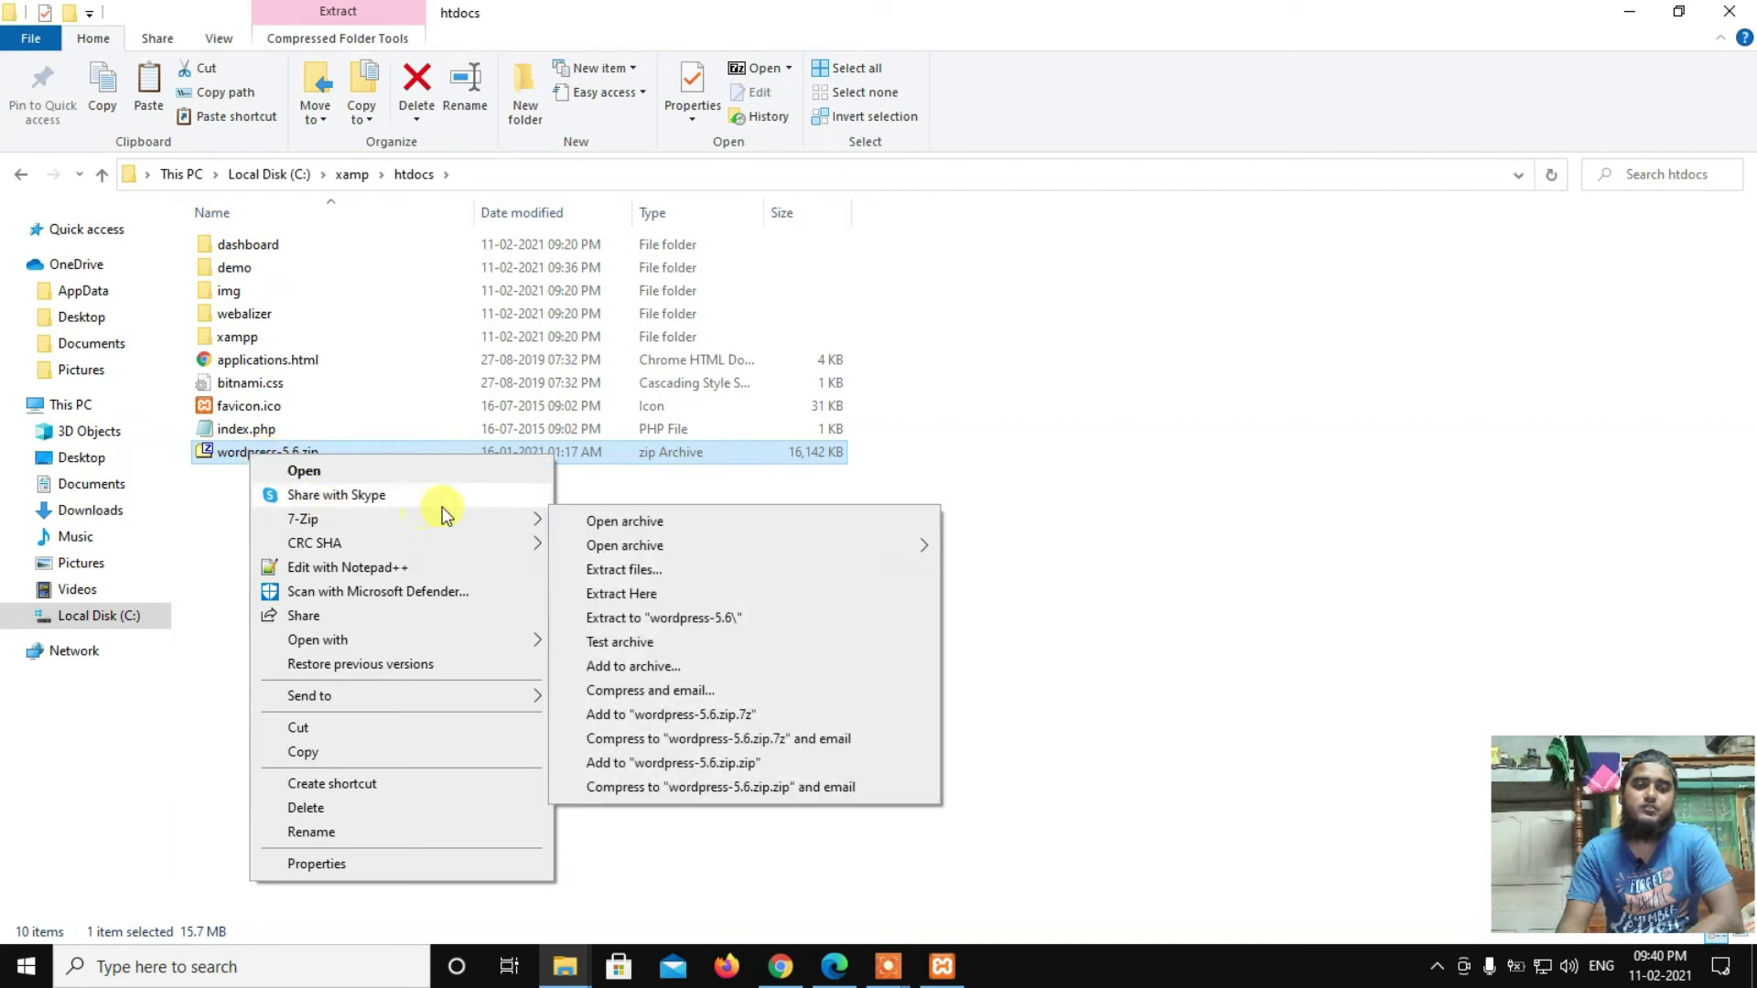
{"action": "mouse_move", "coordinate": [502, 519]}
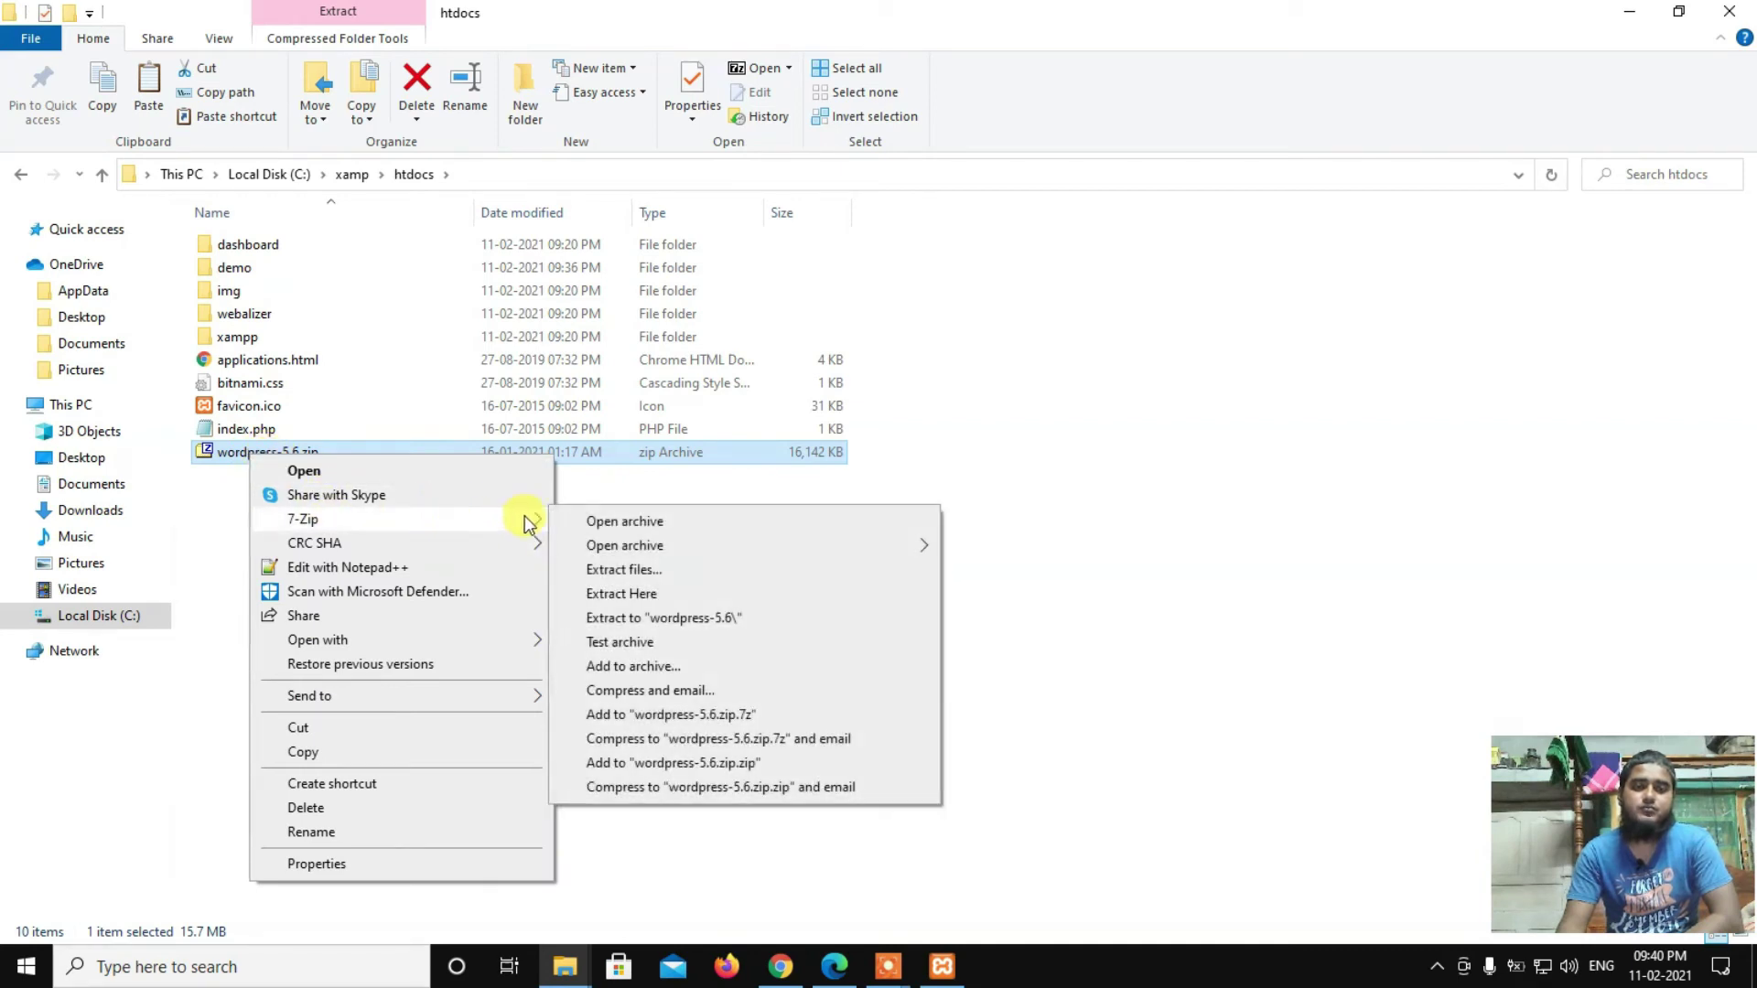
{"action": "left_click", "coordinate": [610, 594]}
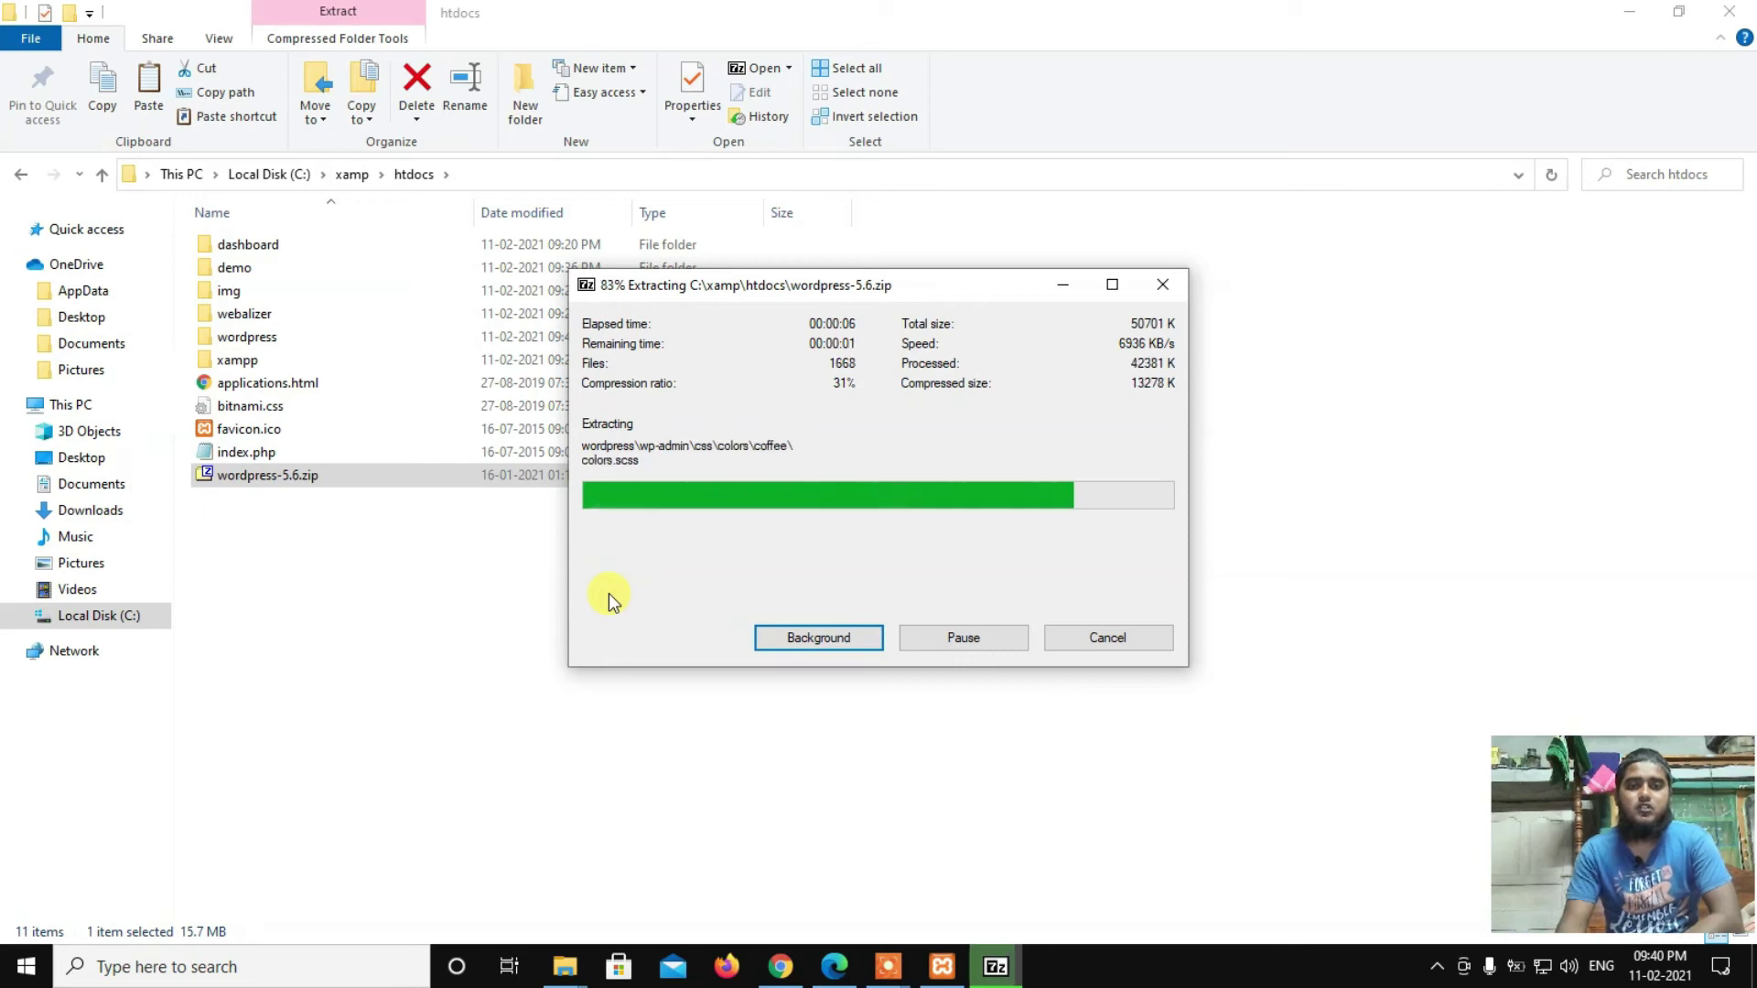
Step: Delete the wordpress-5.6.zip archive from htdocs
{"action": "left_click", "coordinate": [292, 540]}
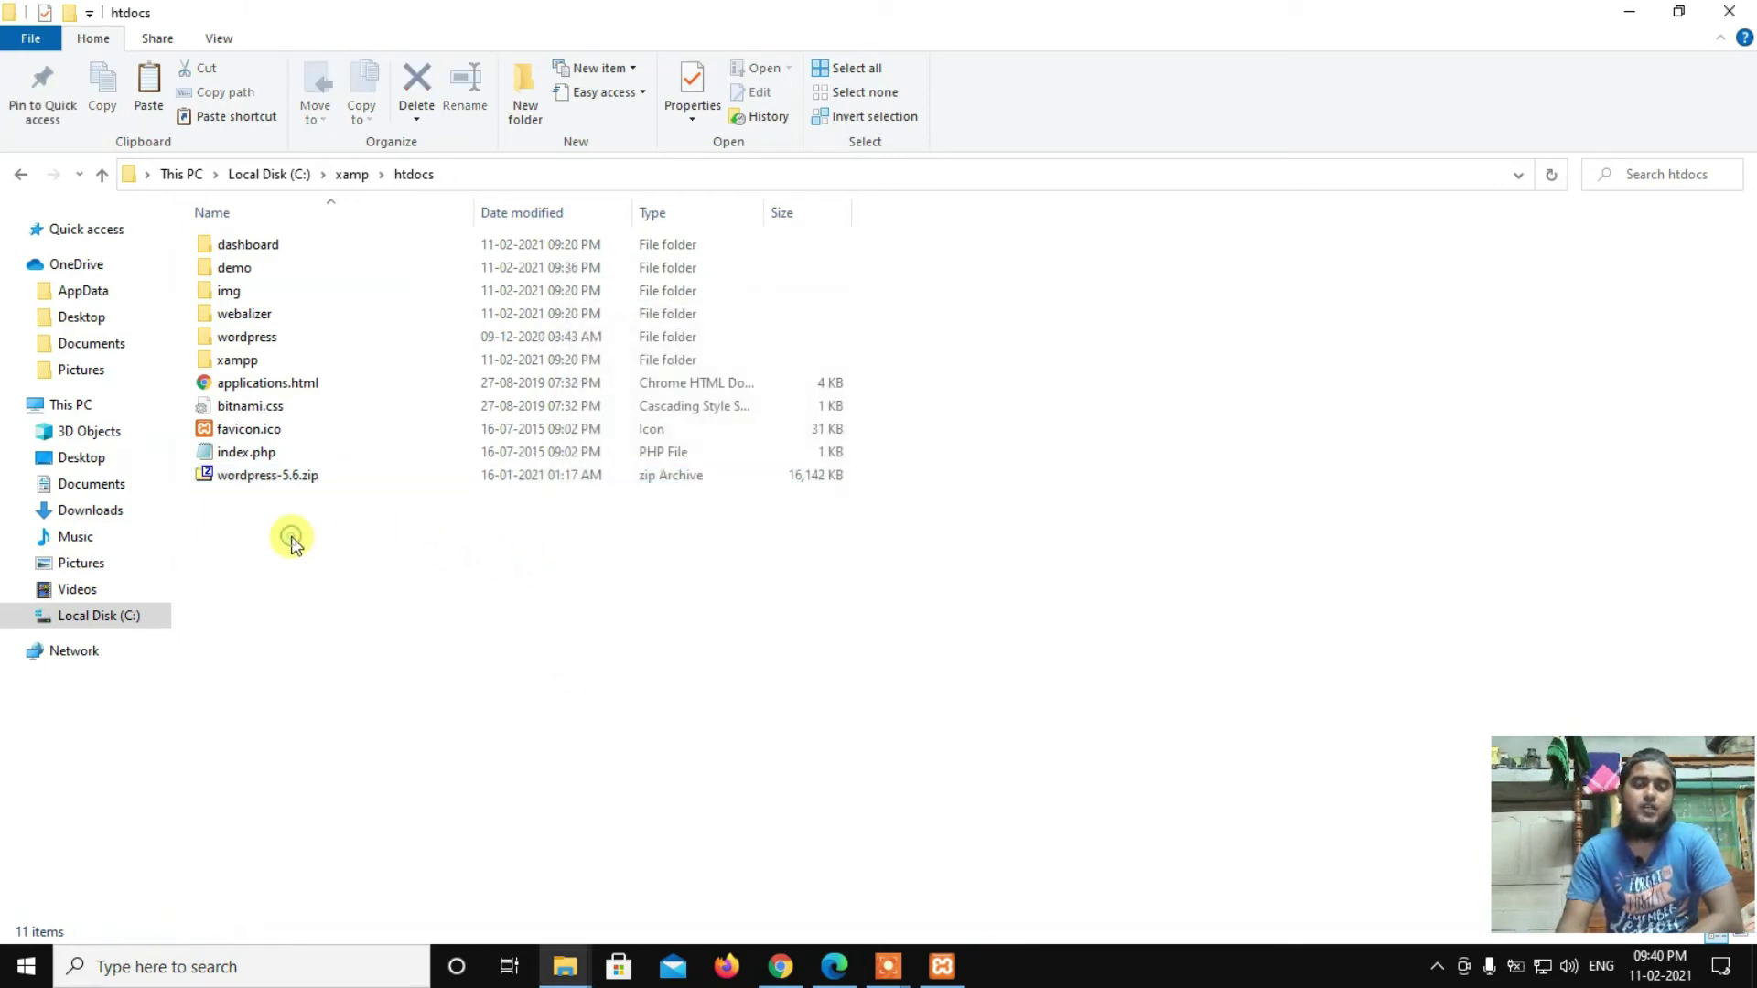
{"action": "right_click", "coordinate": [251, 475]}
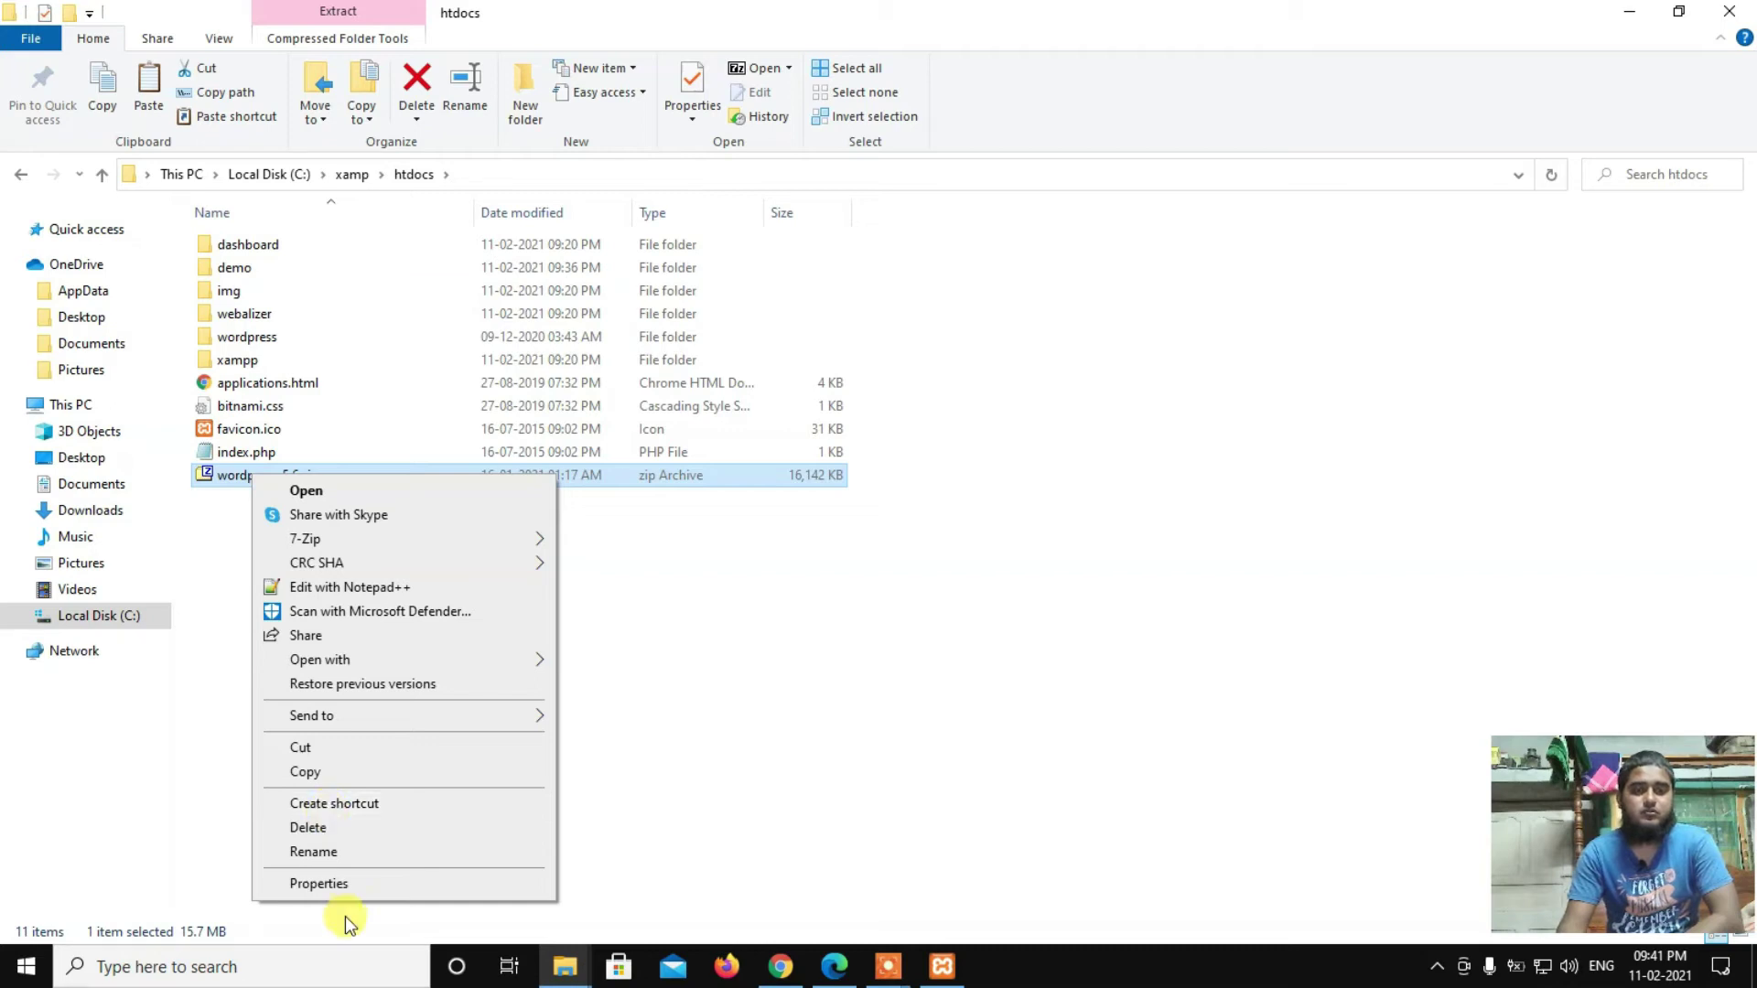
{"action": "left_click", "coordinate": [326, 829]}
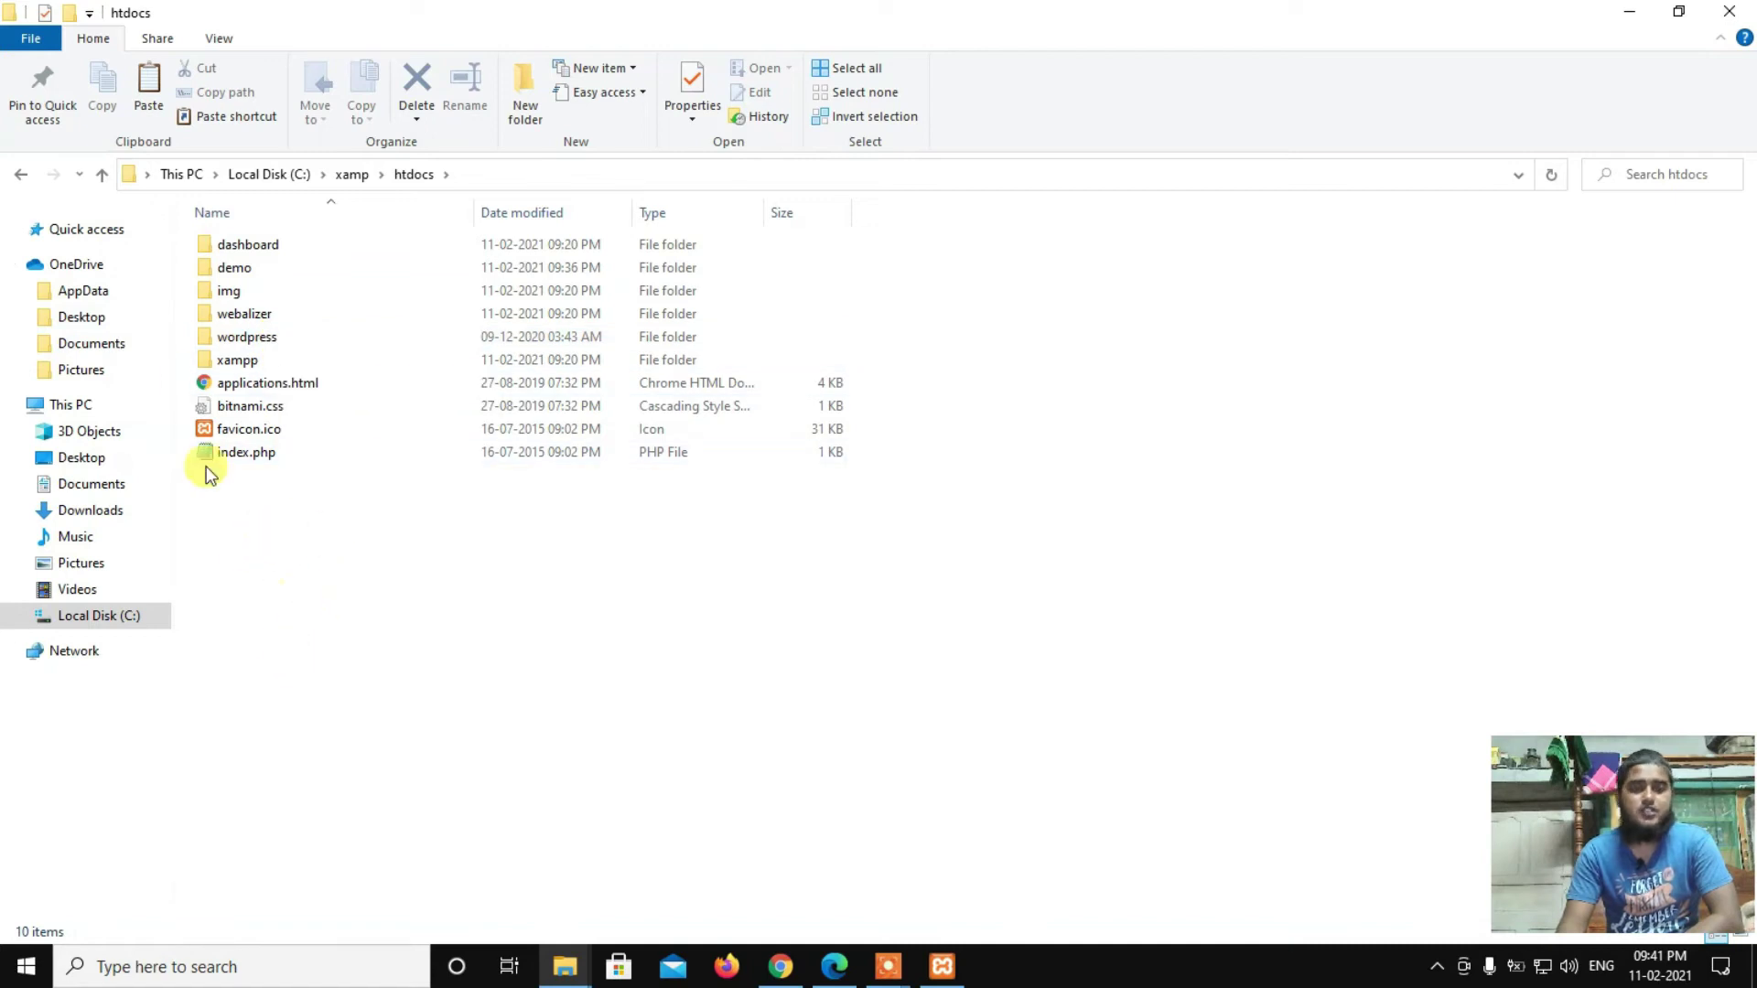
Step: Rename the extracted wordpress folder in htdocs to 'word'
{"action": "right_click", "coordinate": [250, 339]}
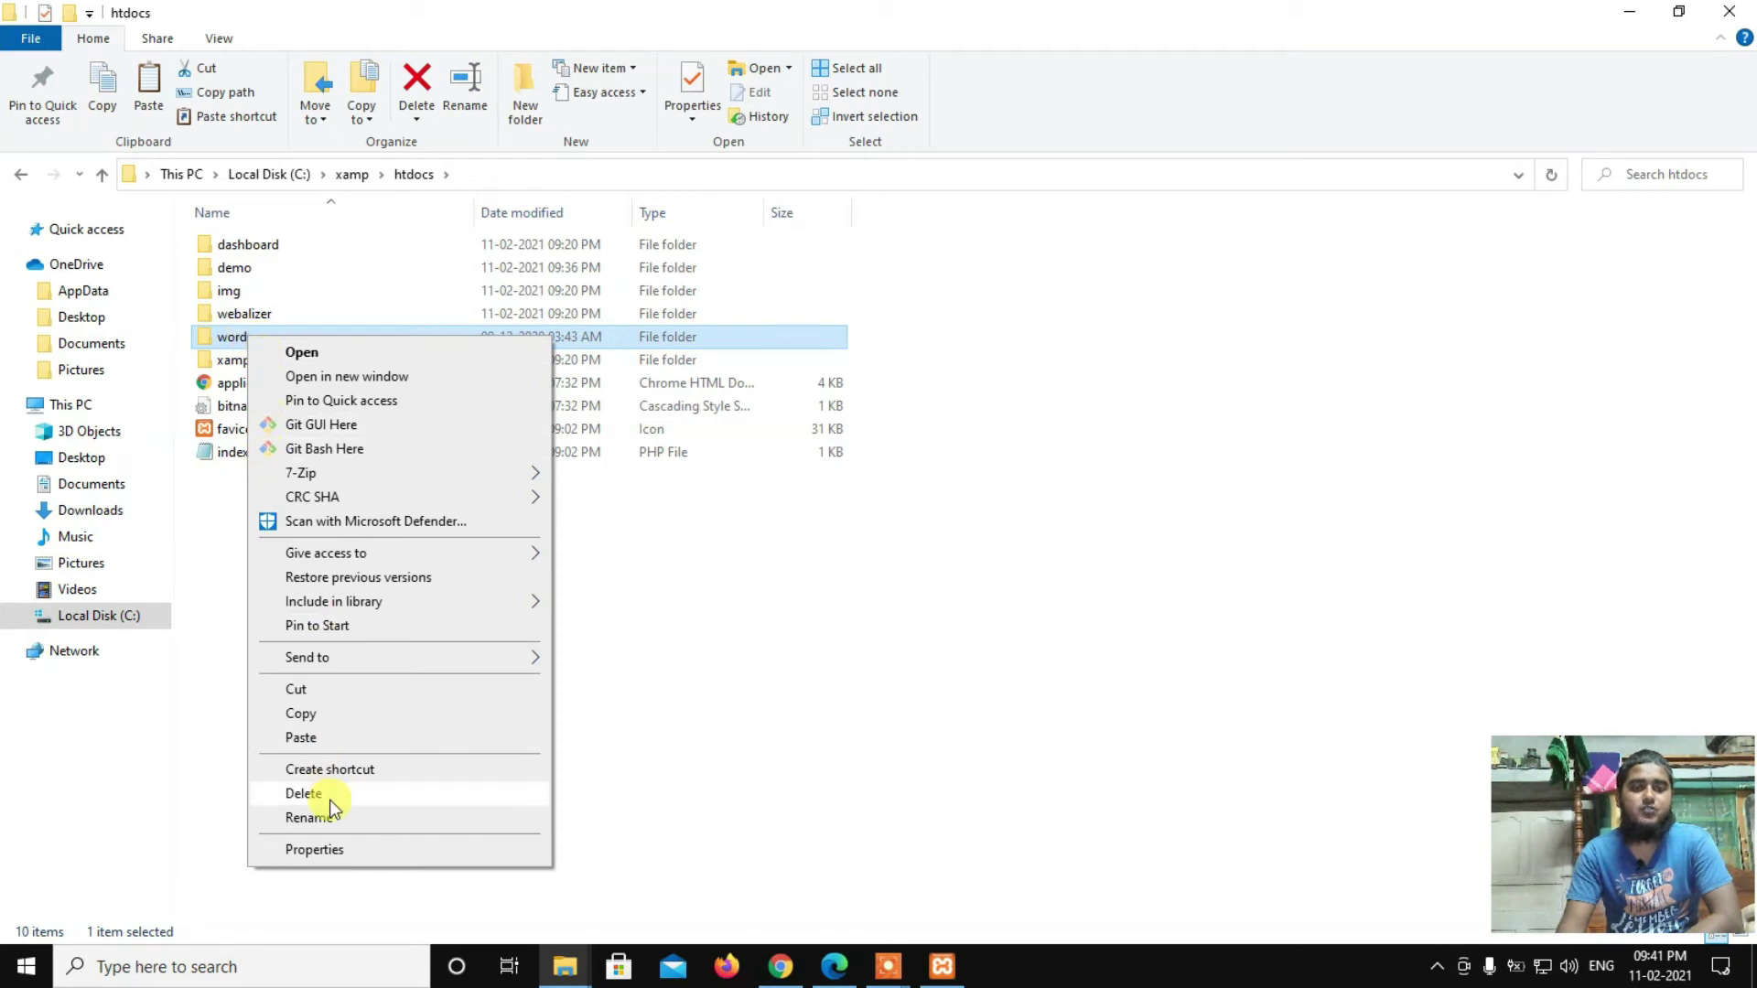
{"action": "left_click", "coordinate": [358, 822]}
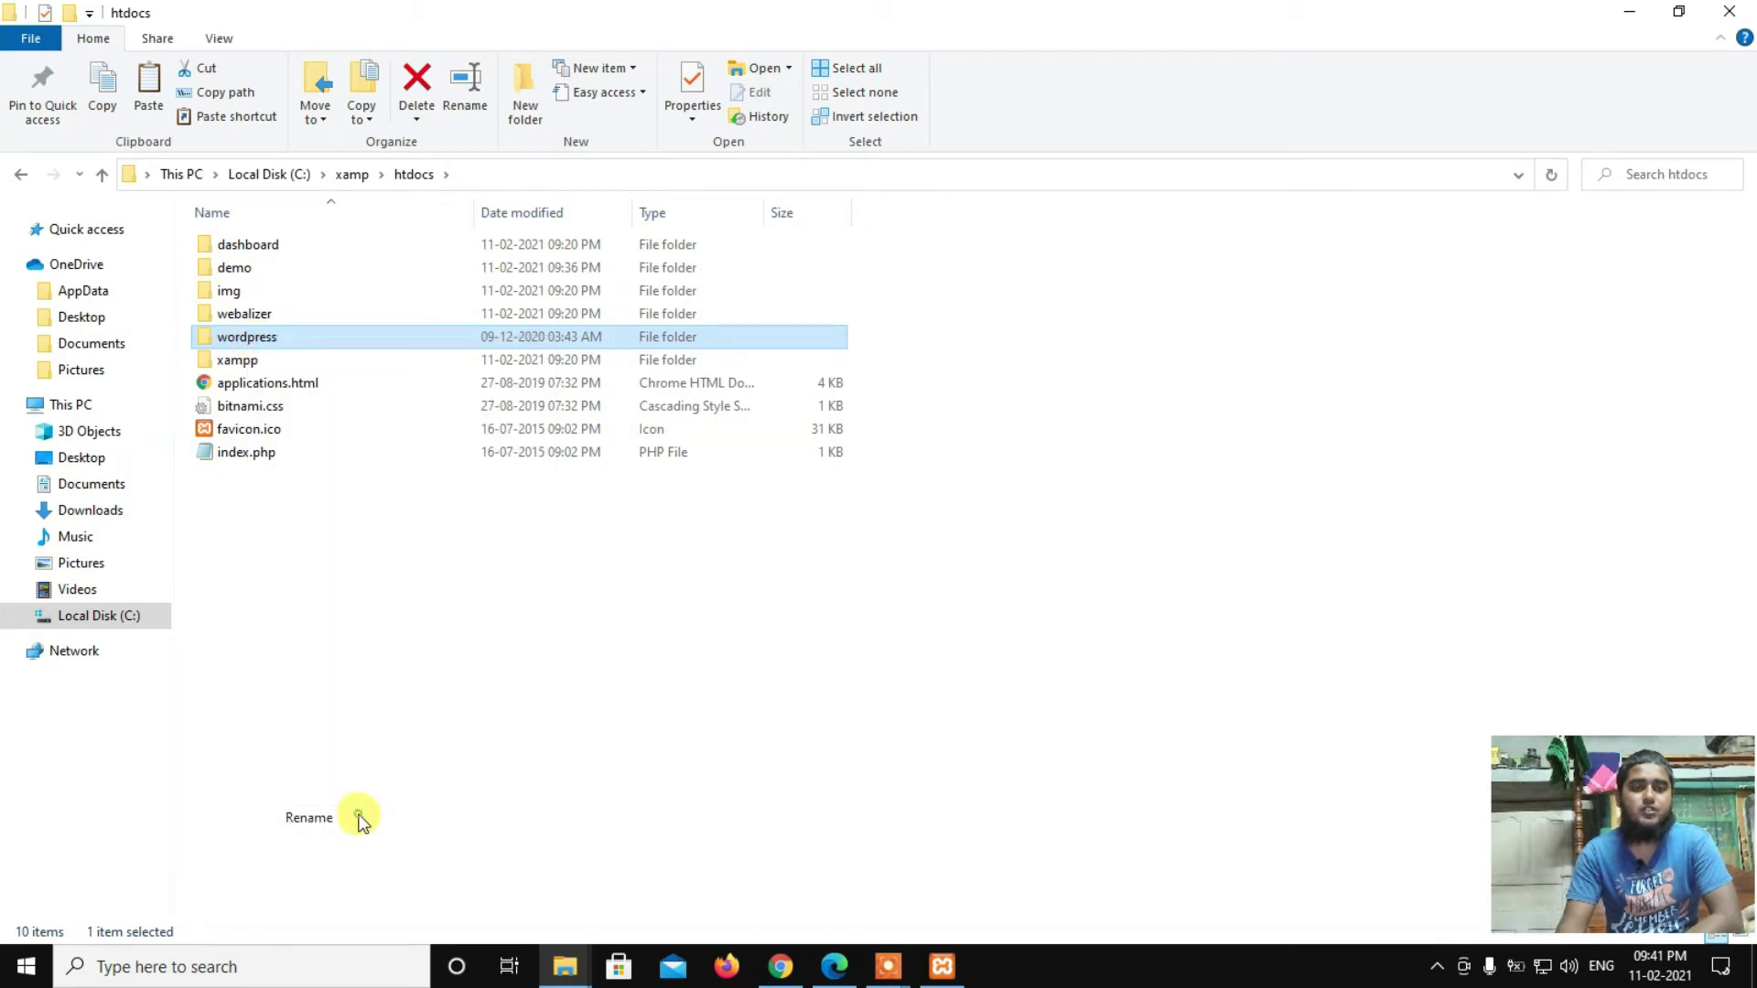
{"action": "left_click", "coordinate": [313, 342]}
{"action": "key", "text": "BackSpace"}
{"action": "key", "text": "BackSpace"}
{"action": "key", "text": "BackSpace"}
{"action": "key", "text": "BackSpace"}
{"action": "key", "text": "BackSpace"}
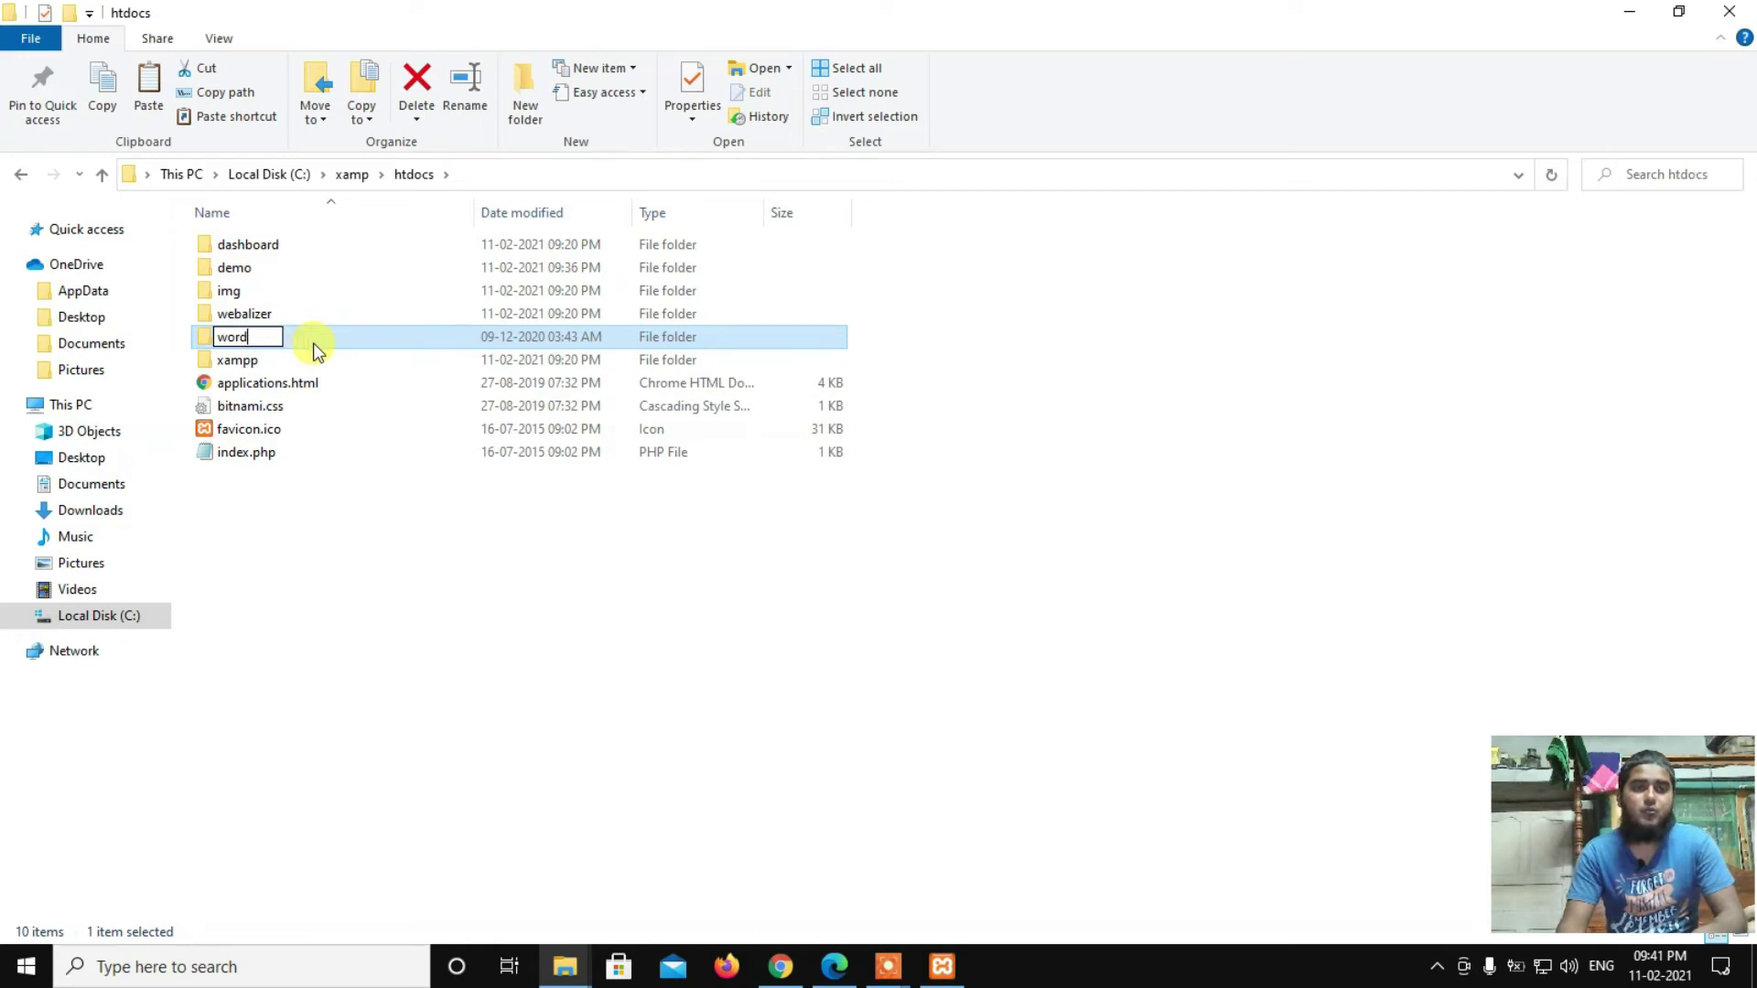
{"action": "key", "text": "Return"}
{"action": "left_click", "coordinate": [267, 558]}
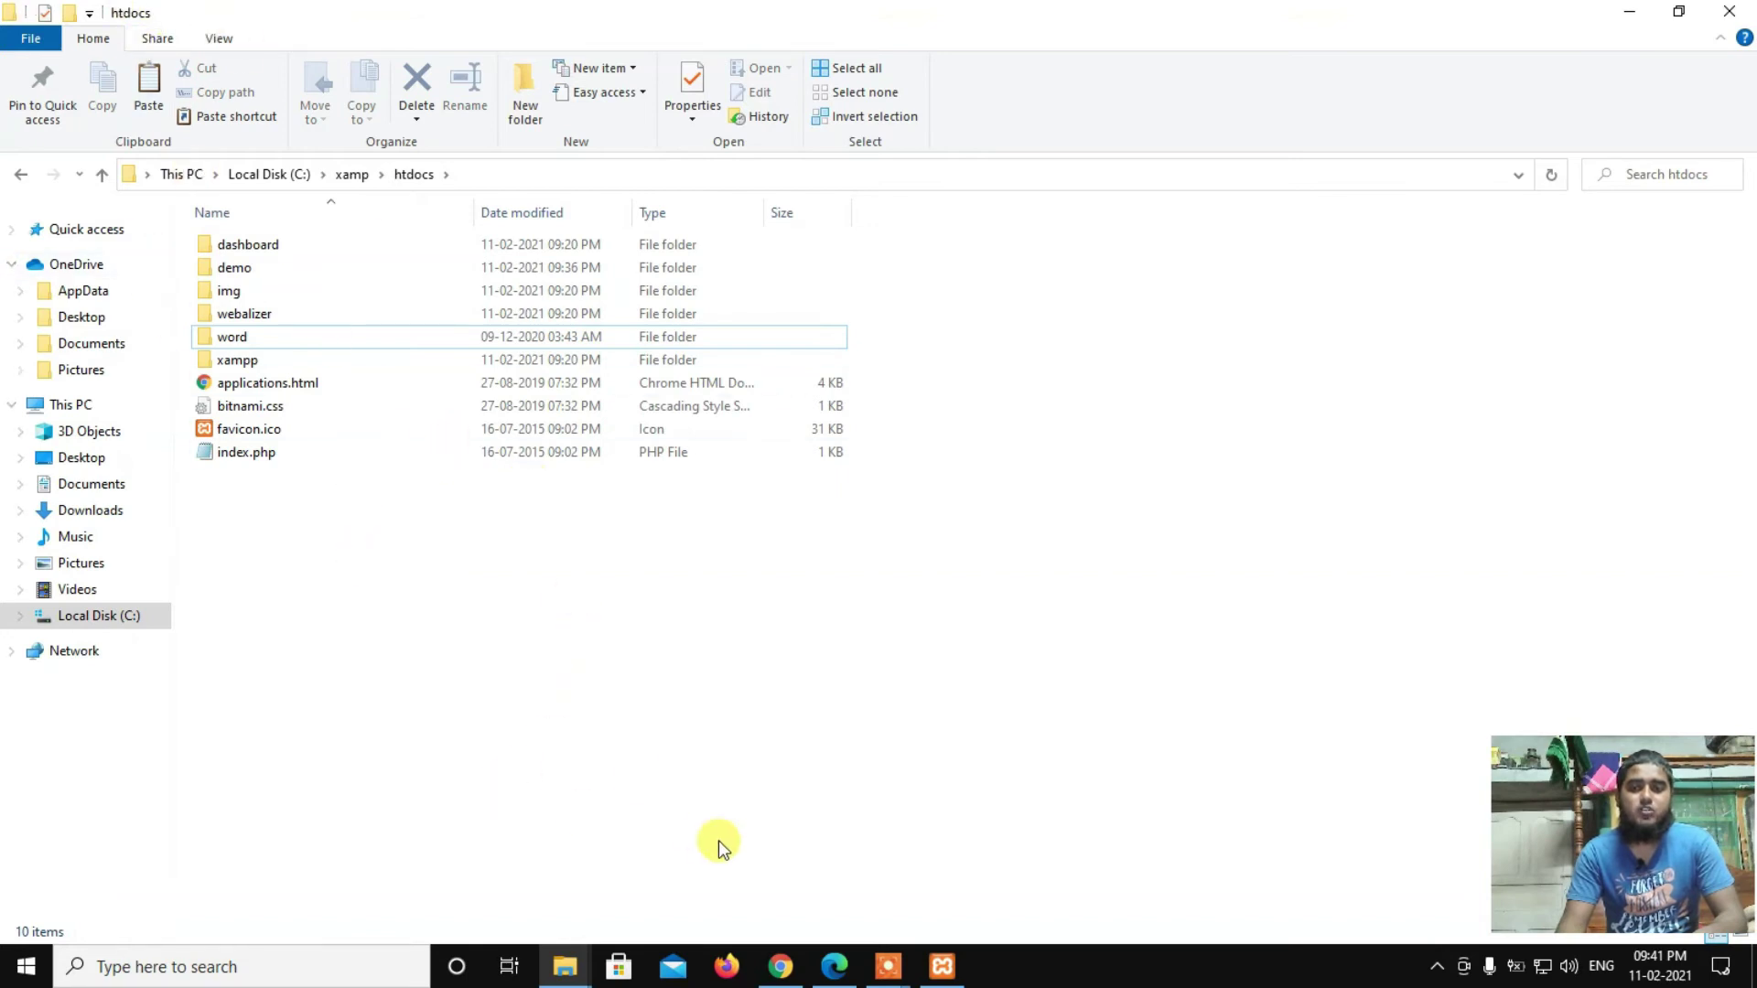
Step: Bring Chrome forward and load localhost/word to reach the WordPress language selection page
{"action": "left_click", "coordinate": [759, 971]}
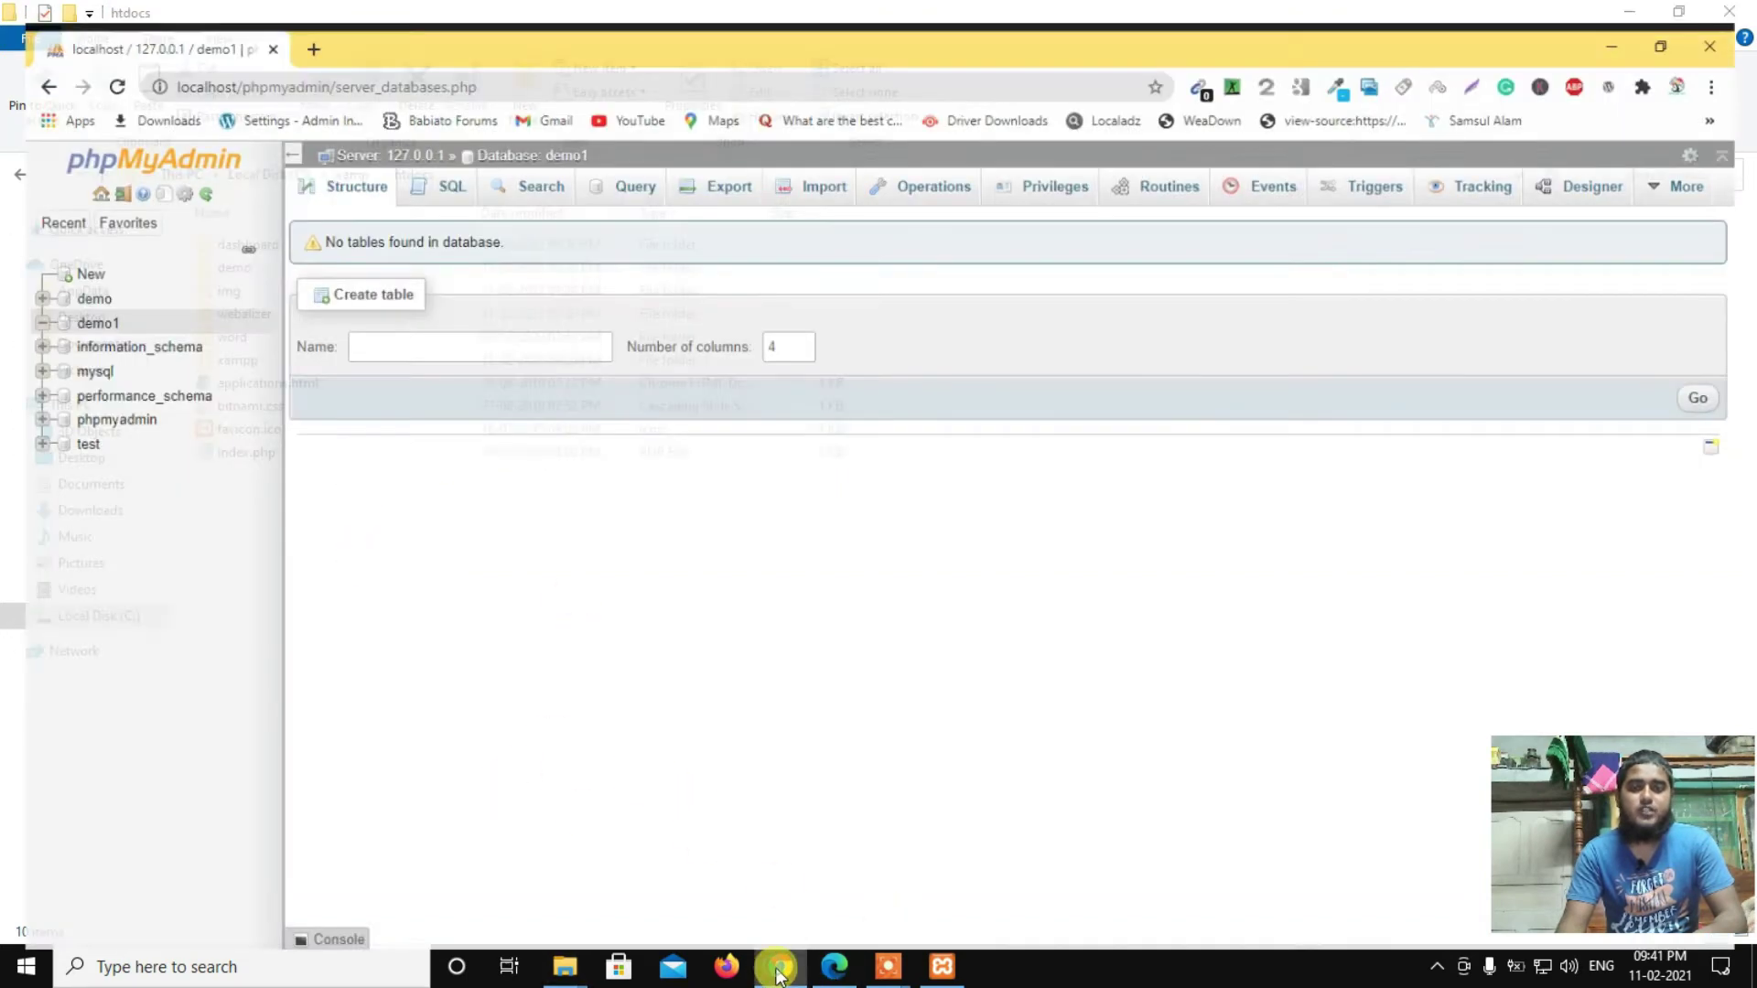
{"action": "left_click", "coordinate": [265, 57]}
{"action": "type", "text": "lo"}
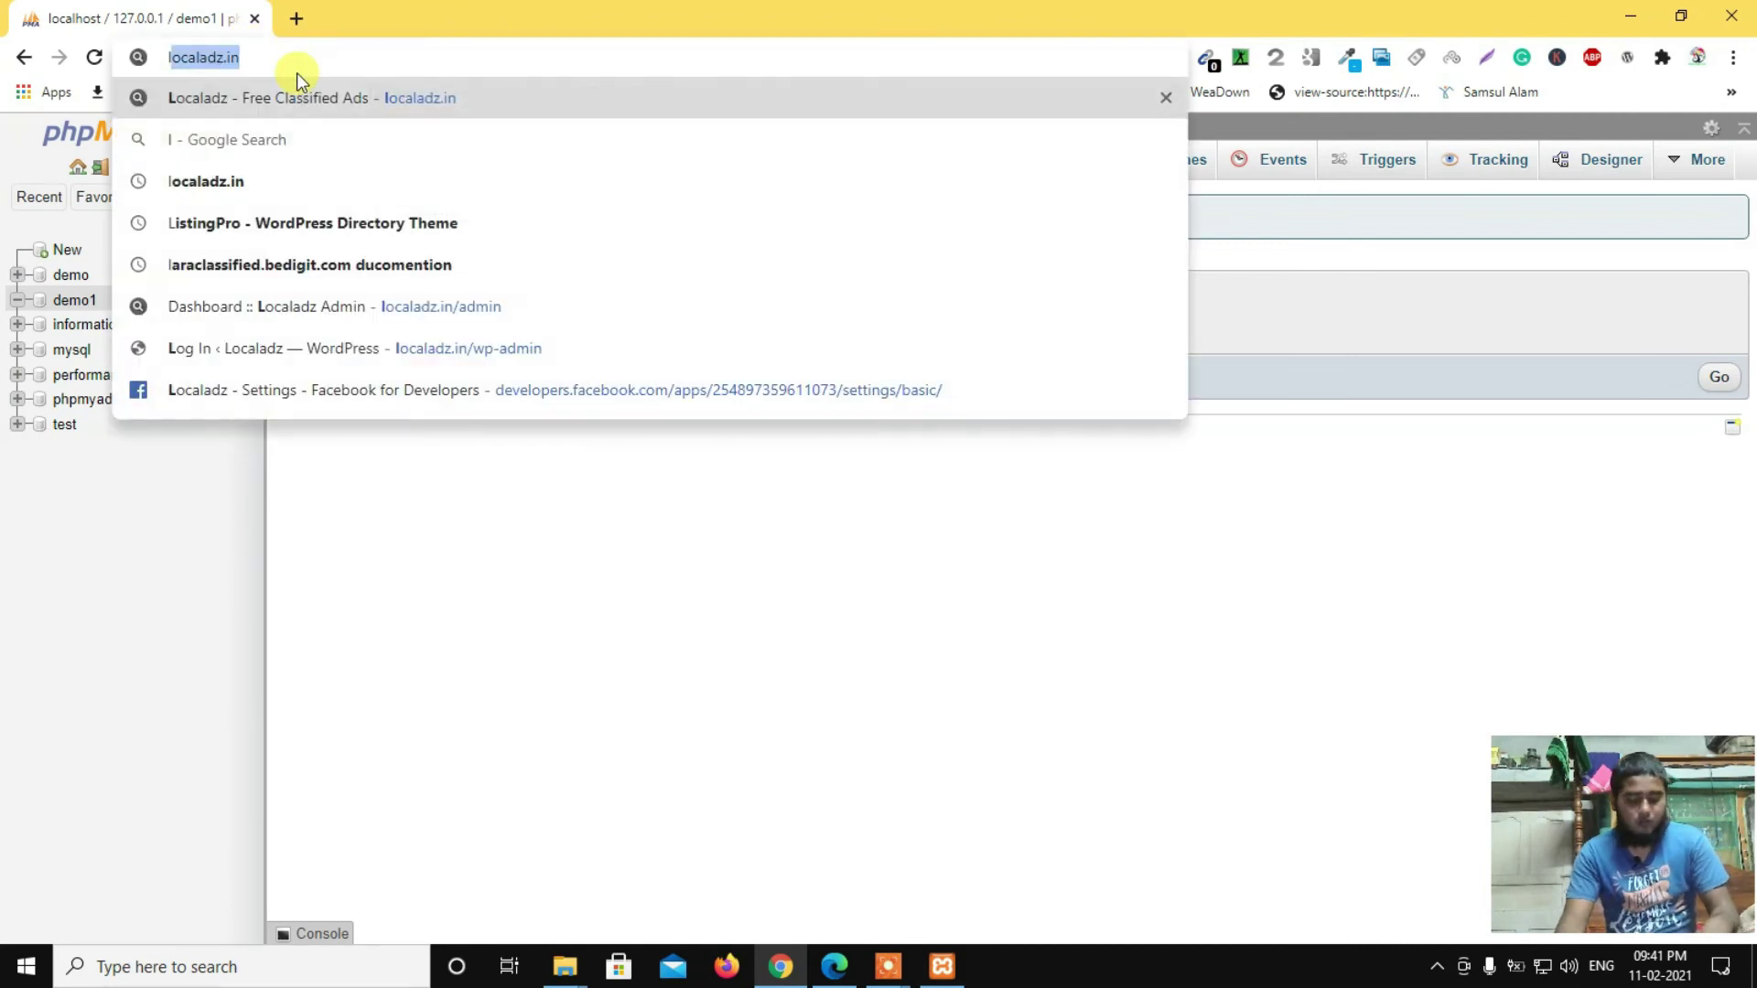
{"action": "type", "text": "calhost"}
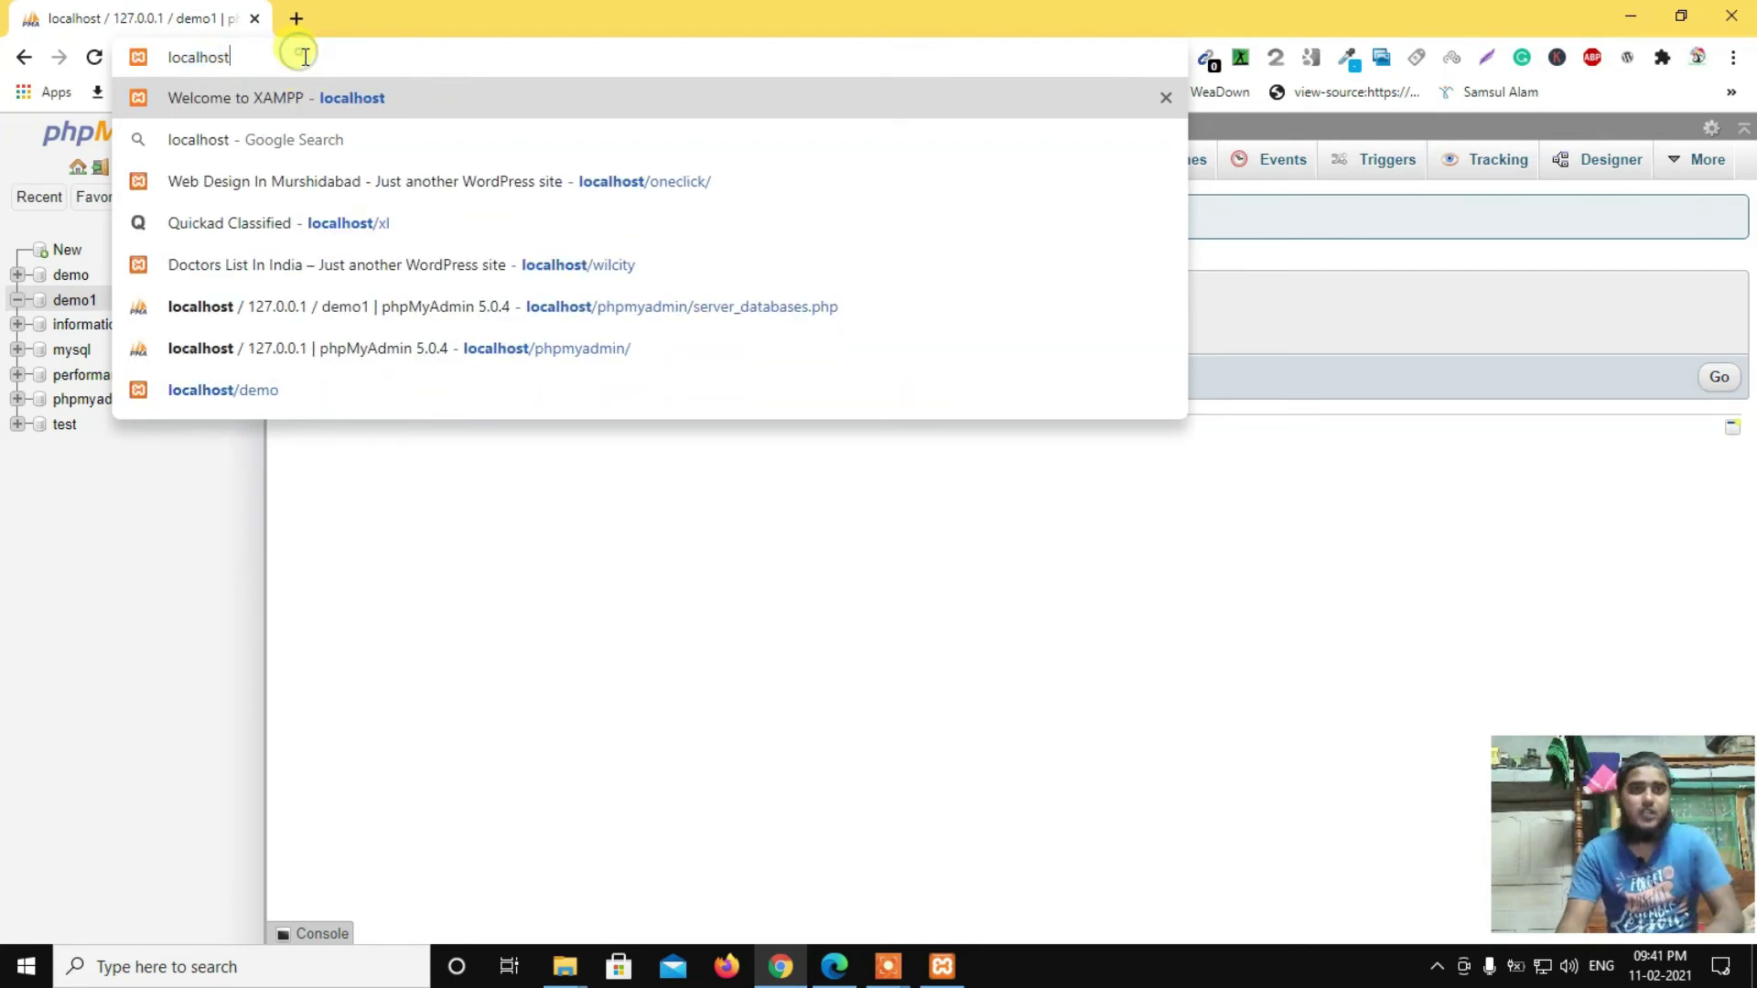
{"action": "type", "text": "/"}
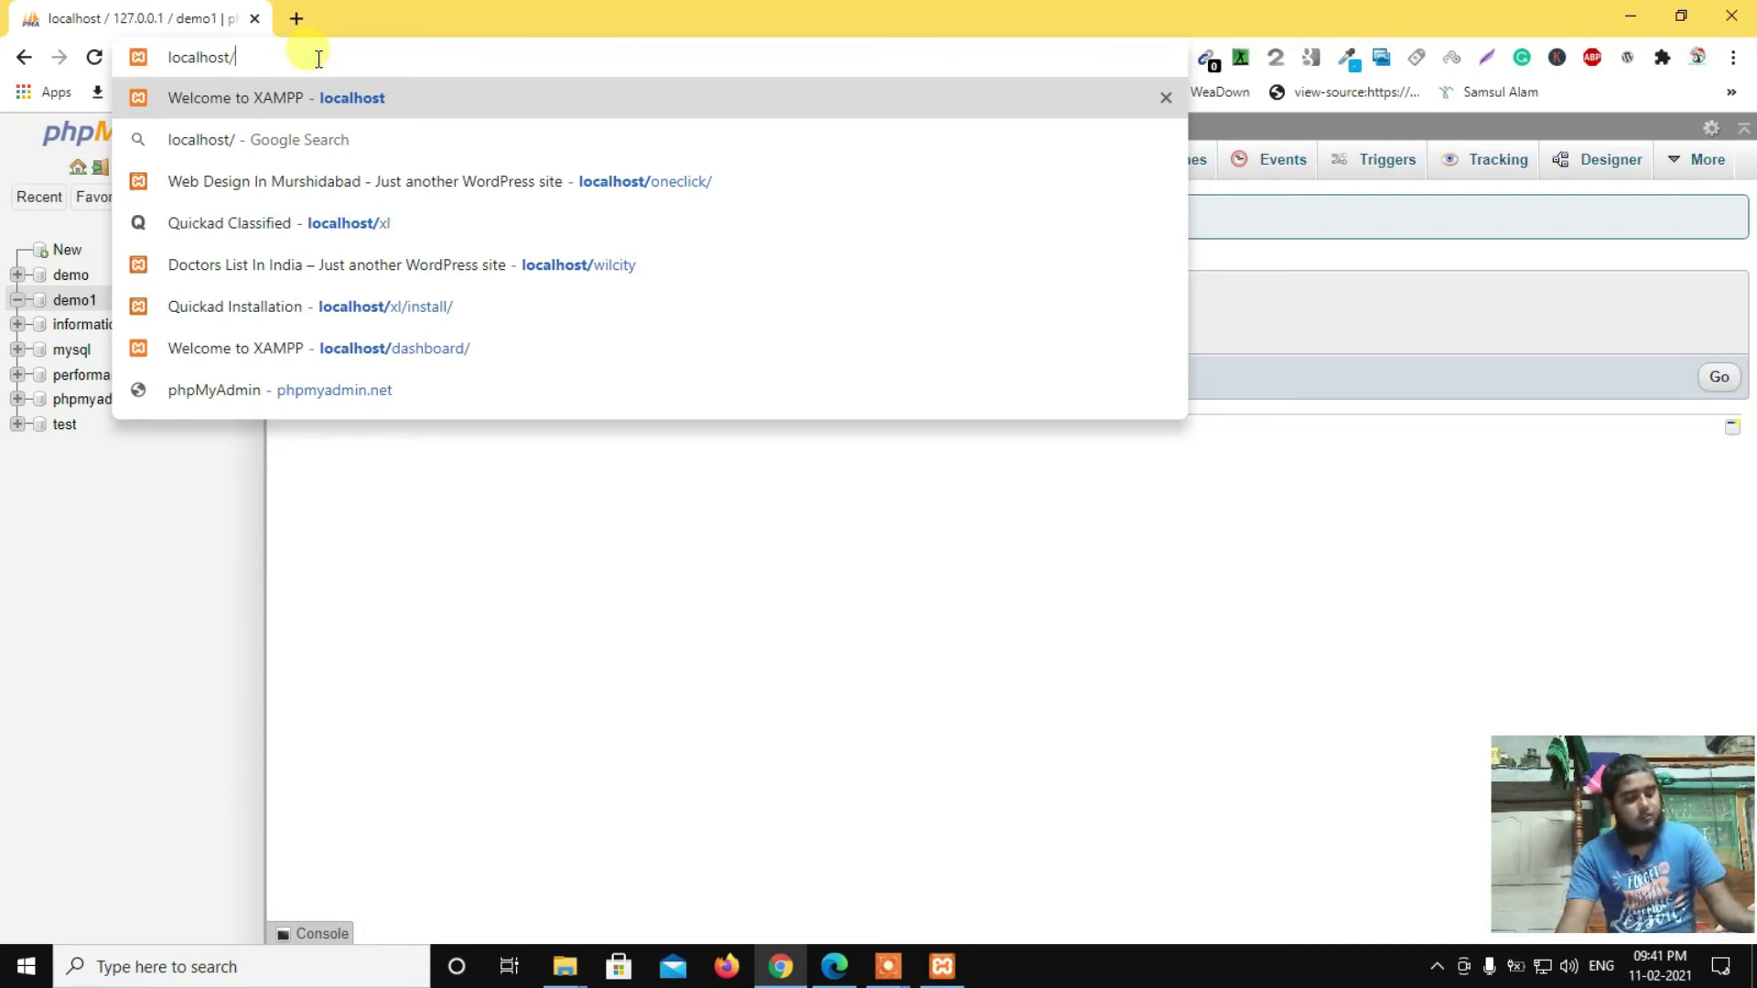
{"action": "type", "text": "word"}
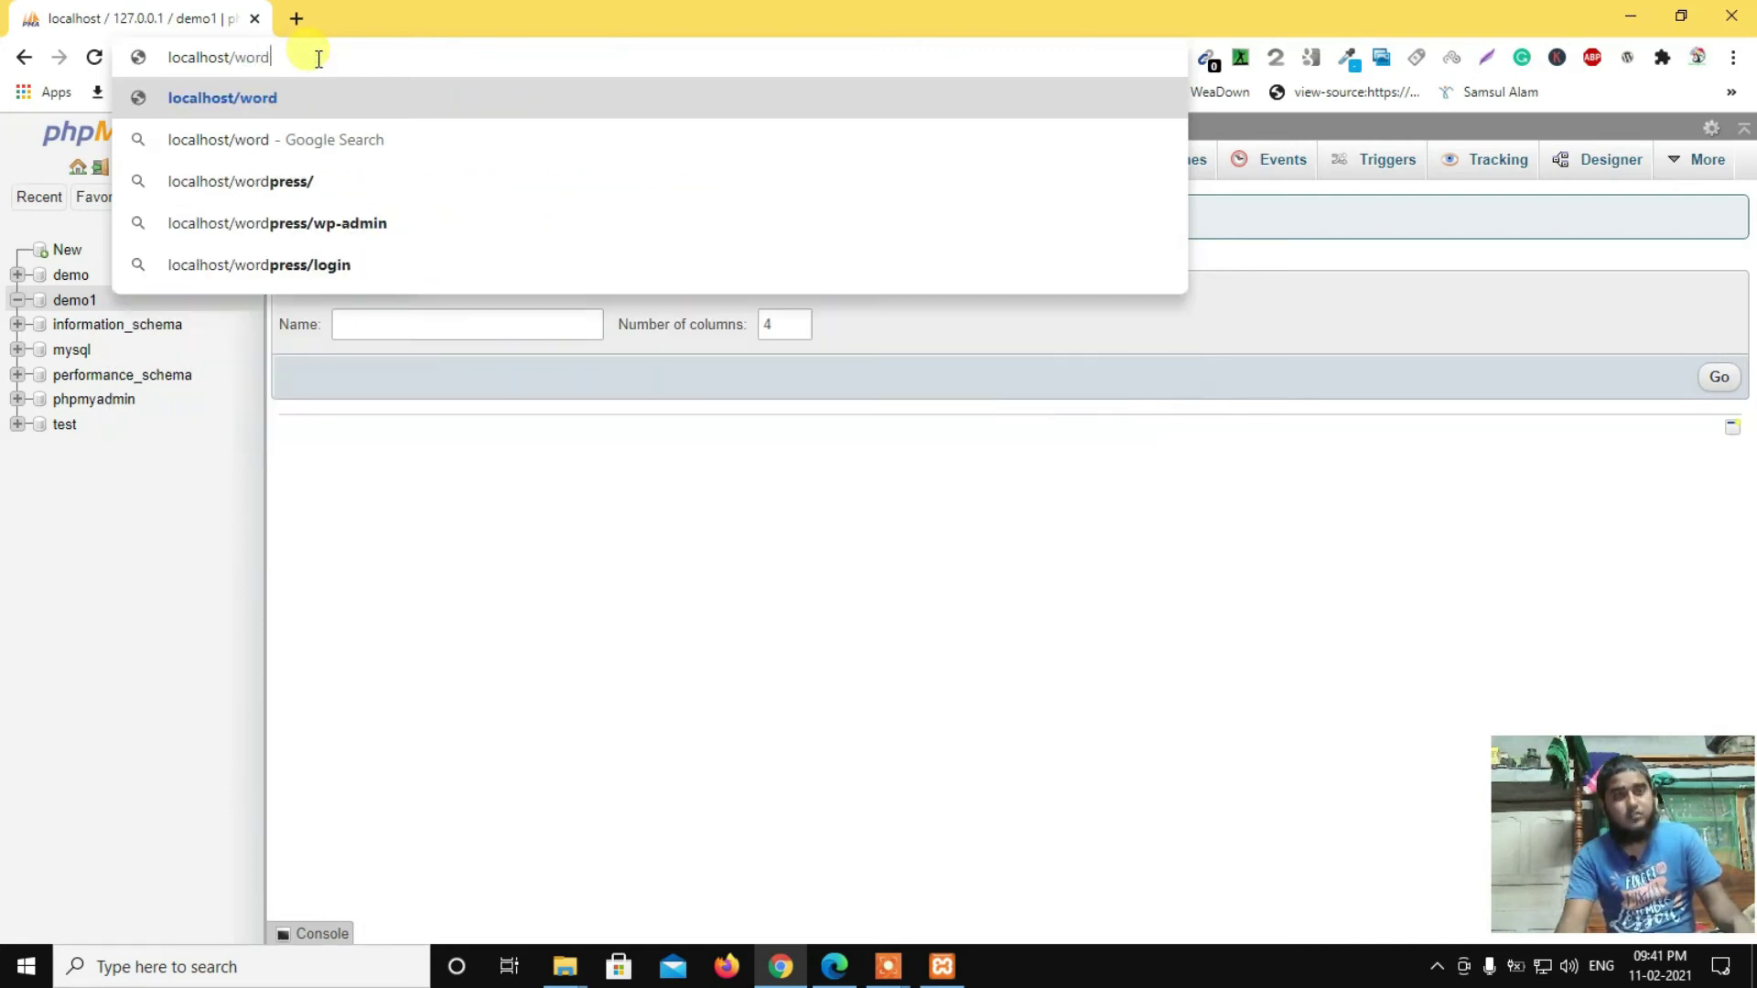
{"action": "left_click", "coordinate": [240, 95]}
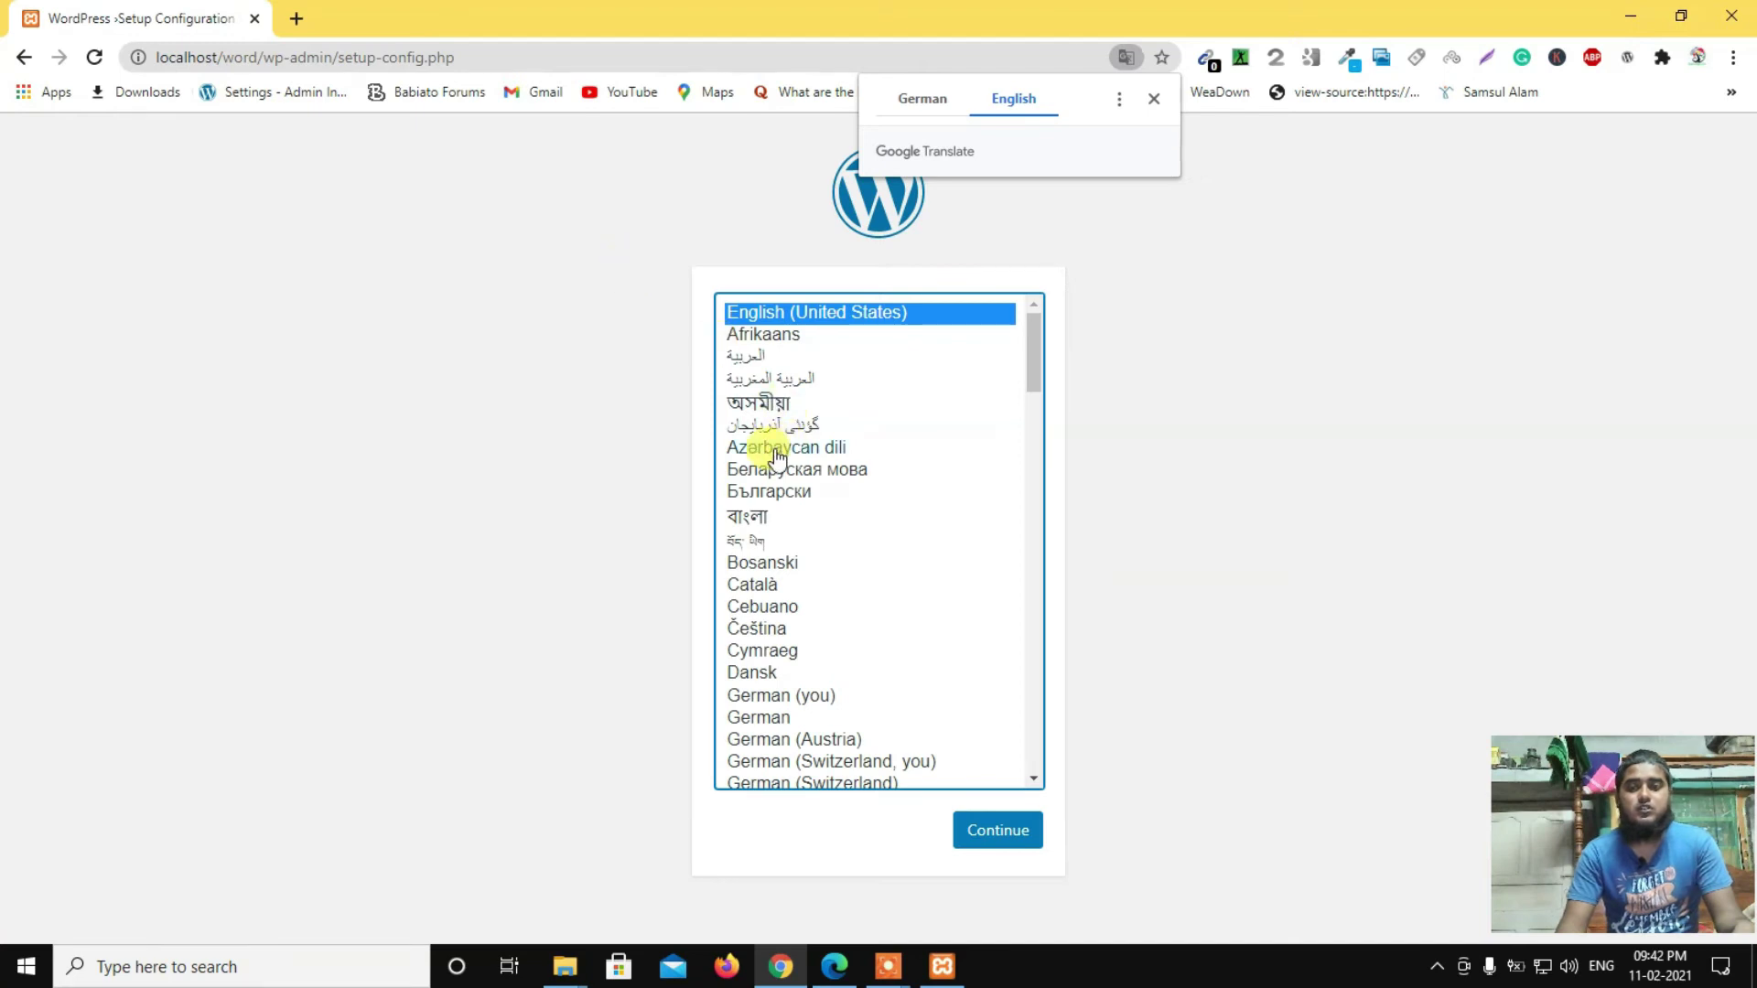
Step: Dismiss the translation offer, keep English (United States) and reach the database connection form
{"action": "left_click", "coordinate": [1150, 99]}
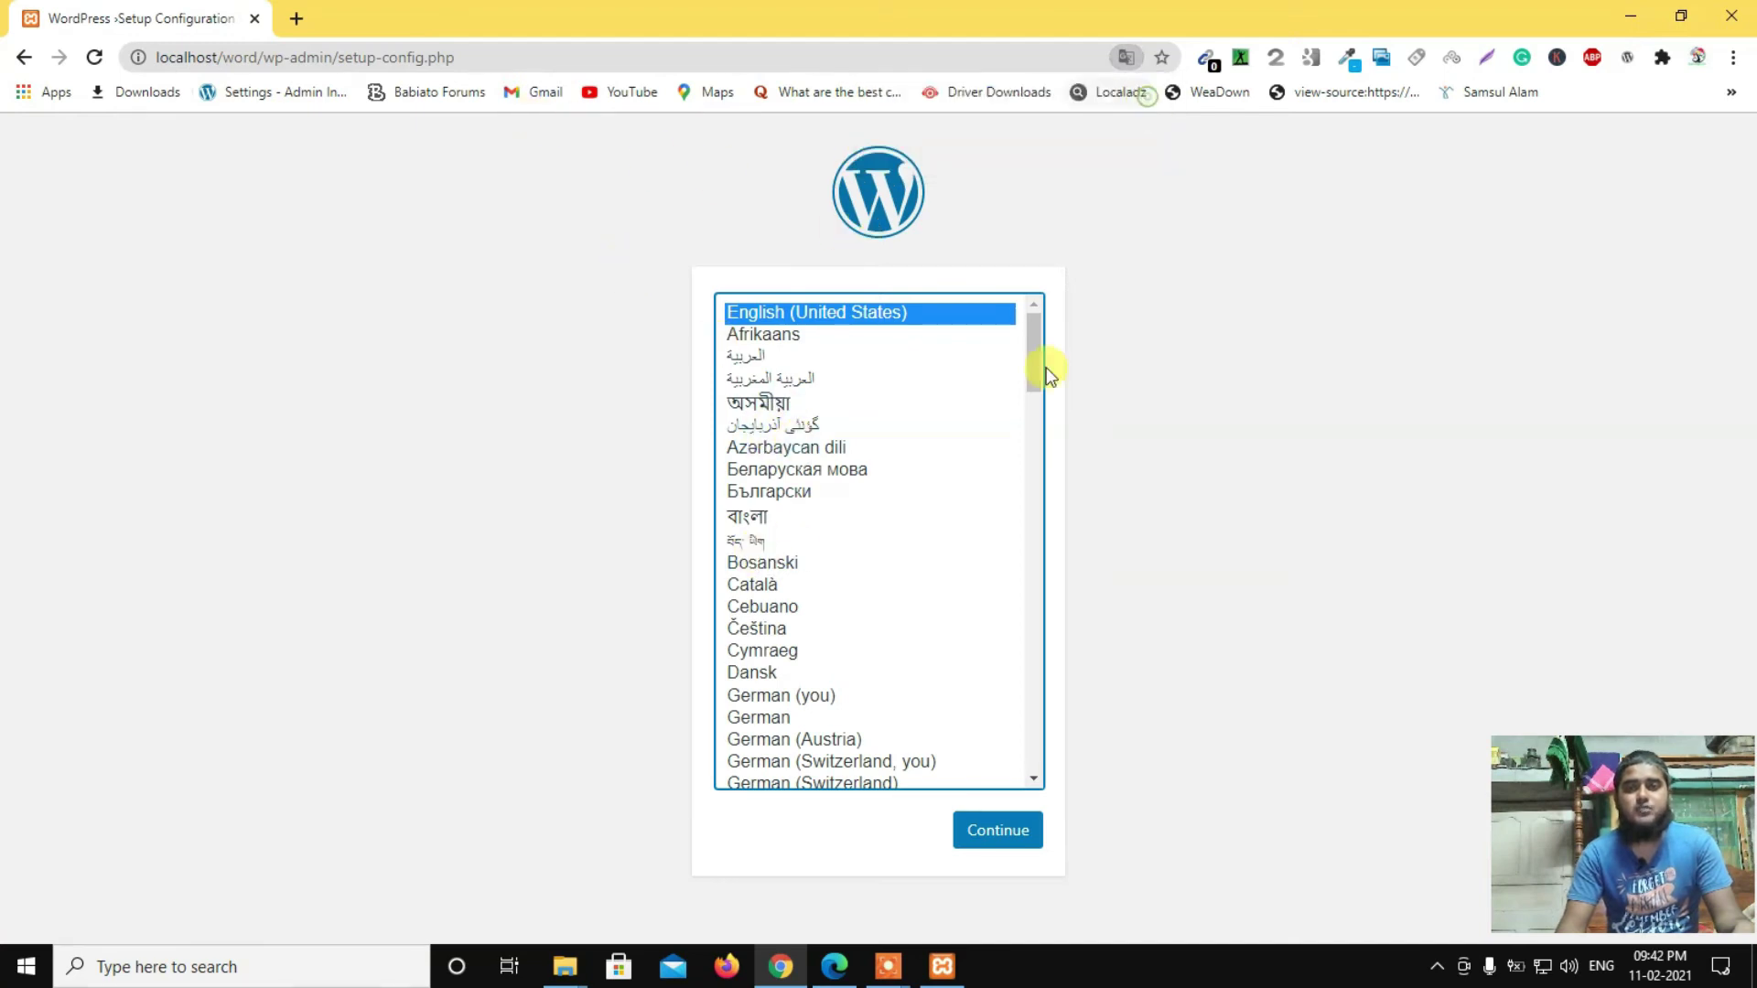
{"action": "left_click", "coordinate": [1015, 839]}
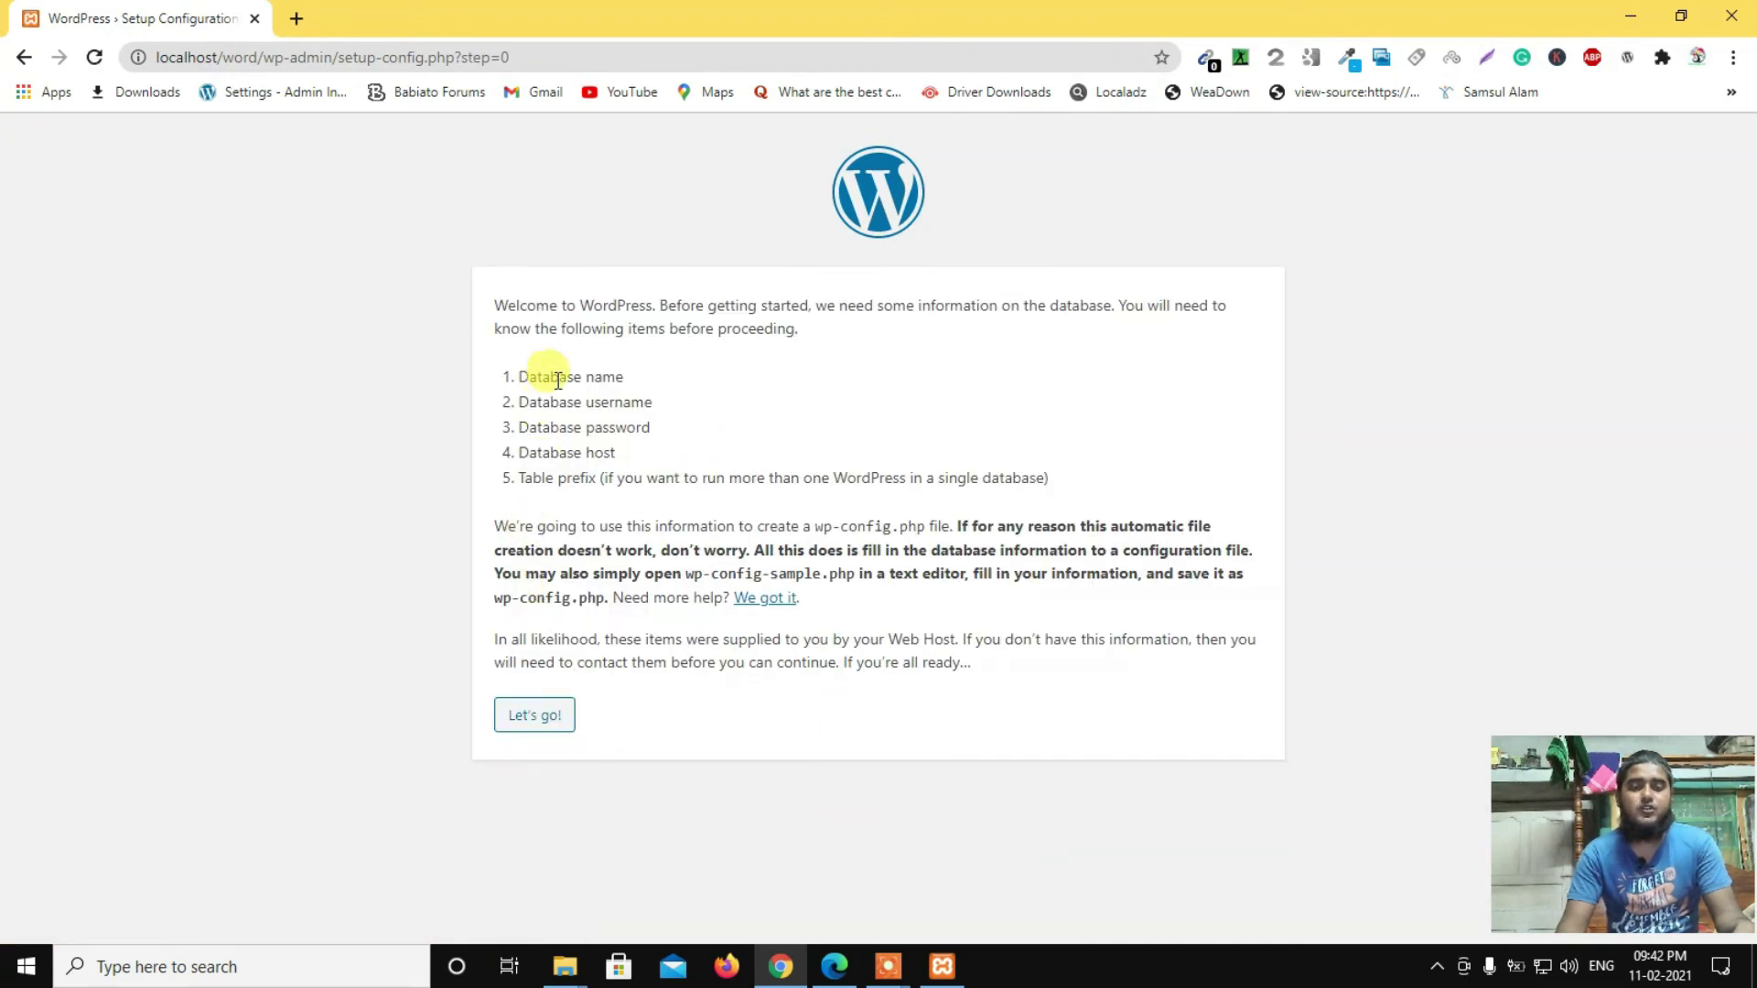
{"action": "left_click", "coordinate": [531, 728]}
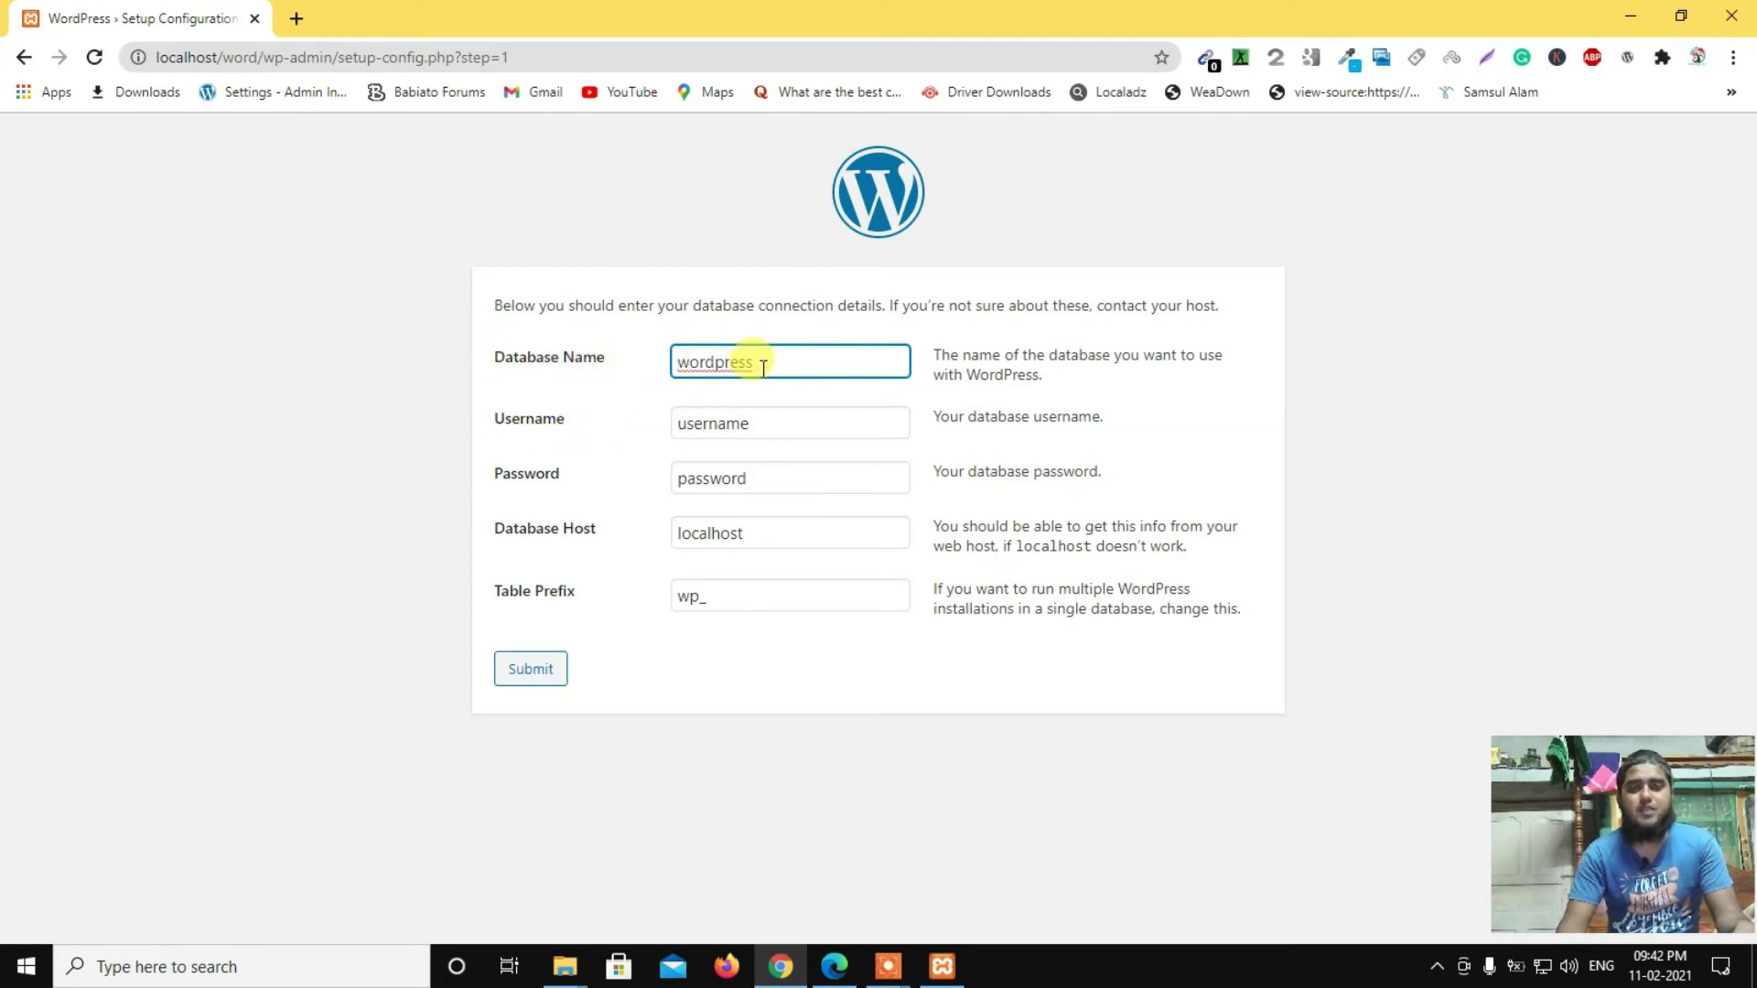
Step: Set the database name to demo1 and the username to root
{"action": "left_click_drag", "start_coordinate": [774, 361], "coordinate": [663, 370]}
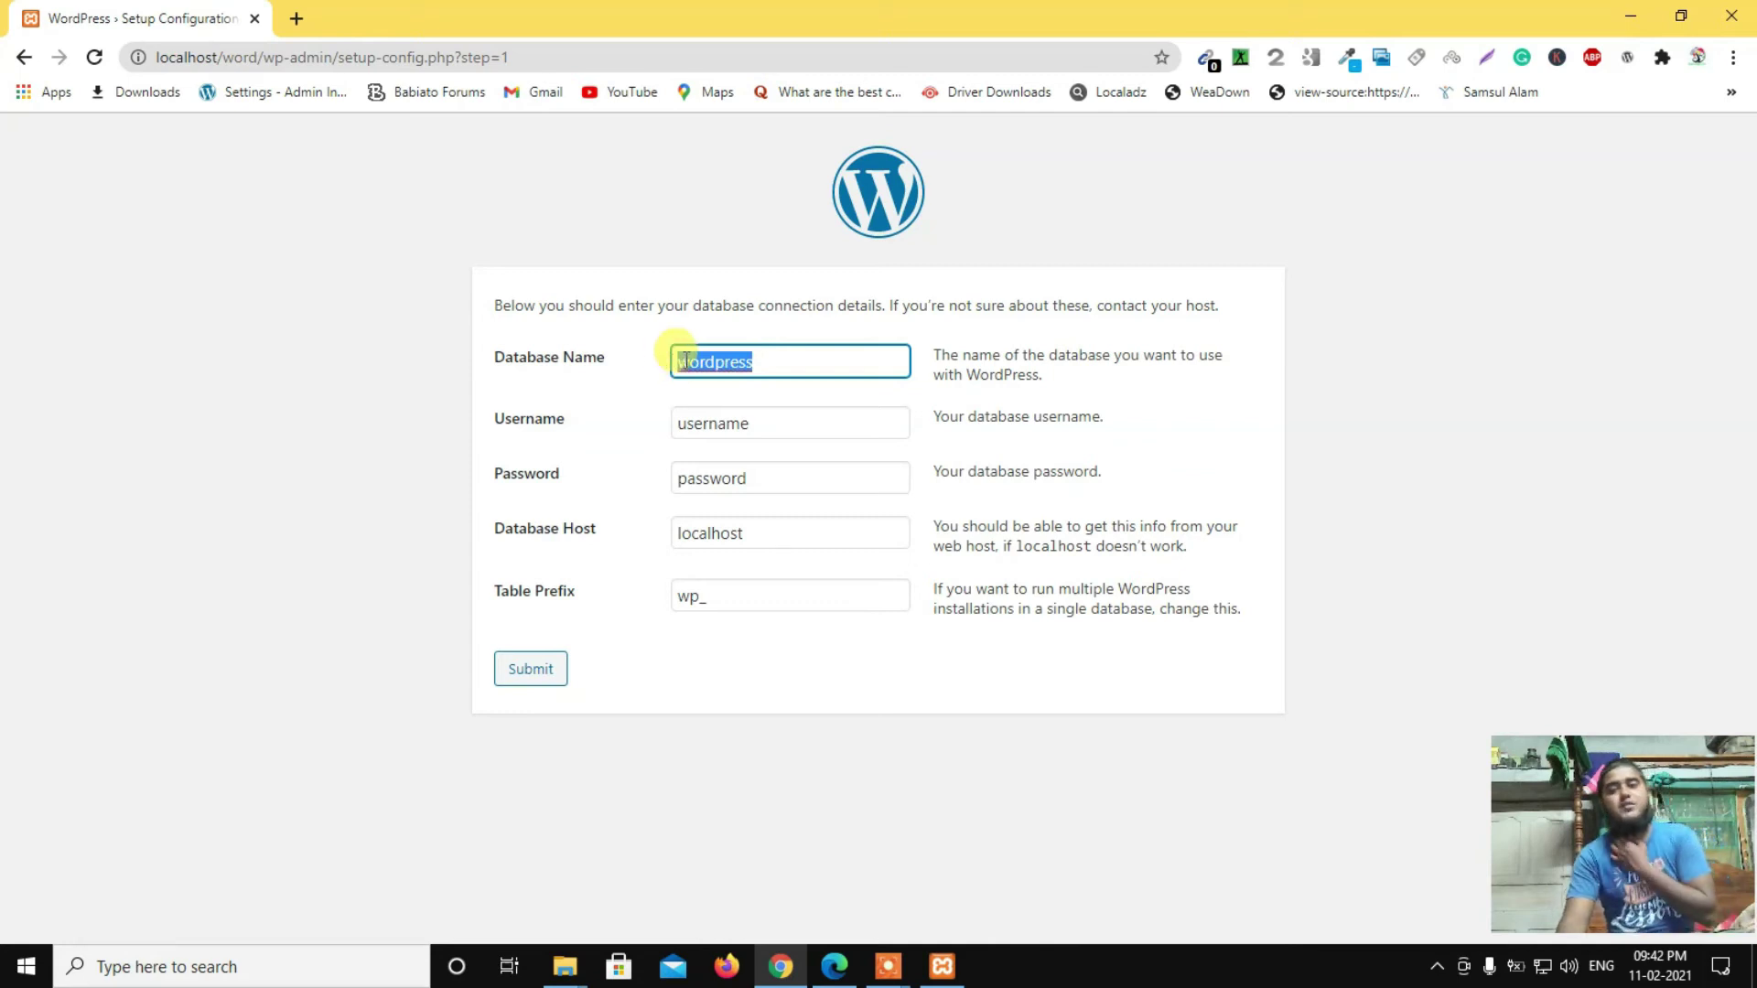
{"action": "type", "text": "d"}
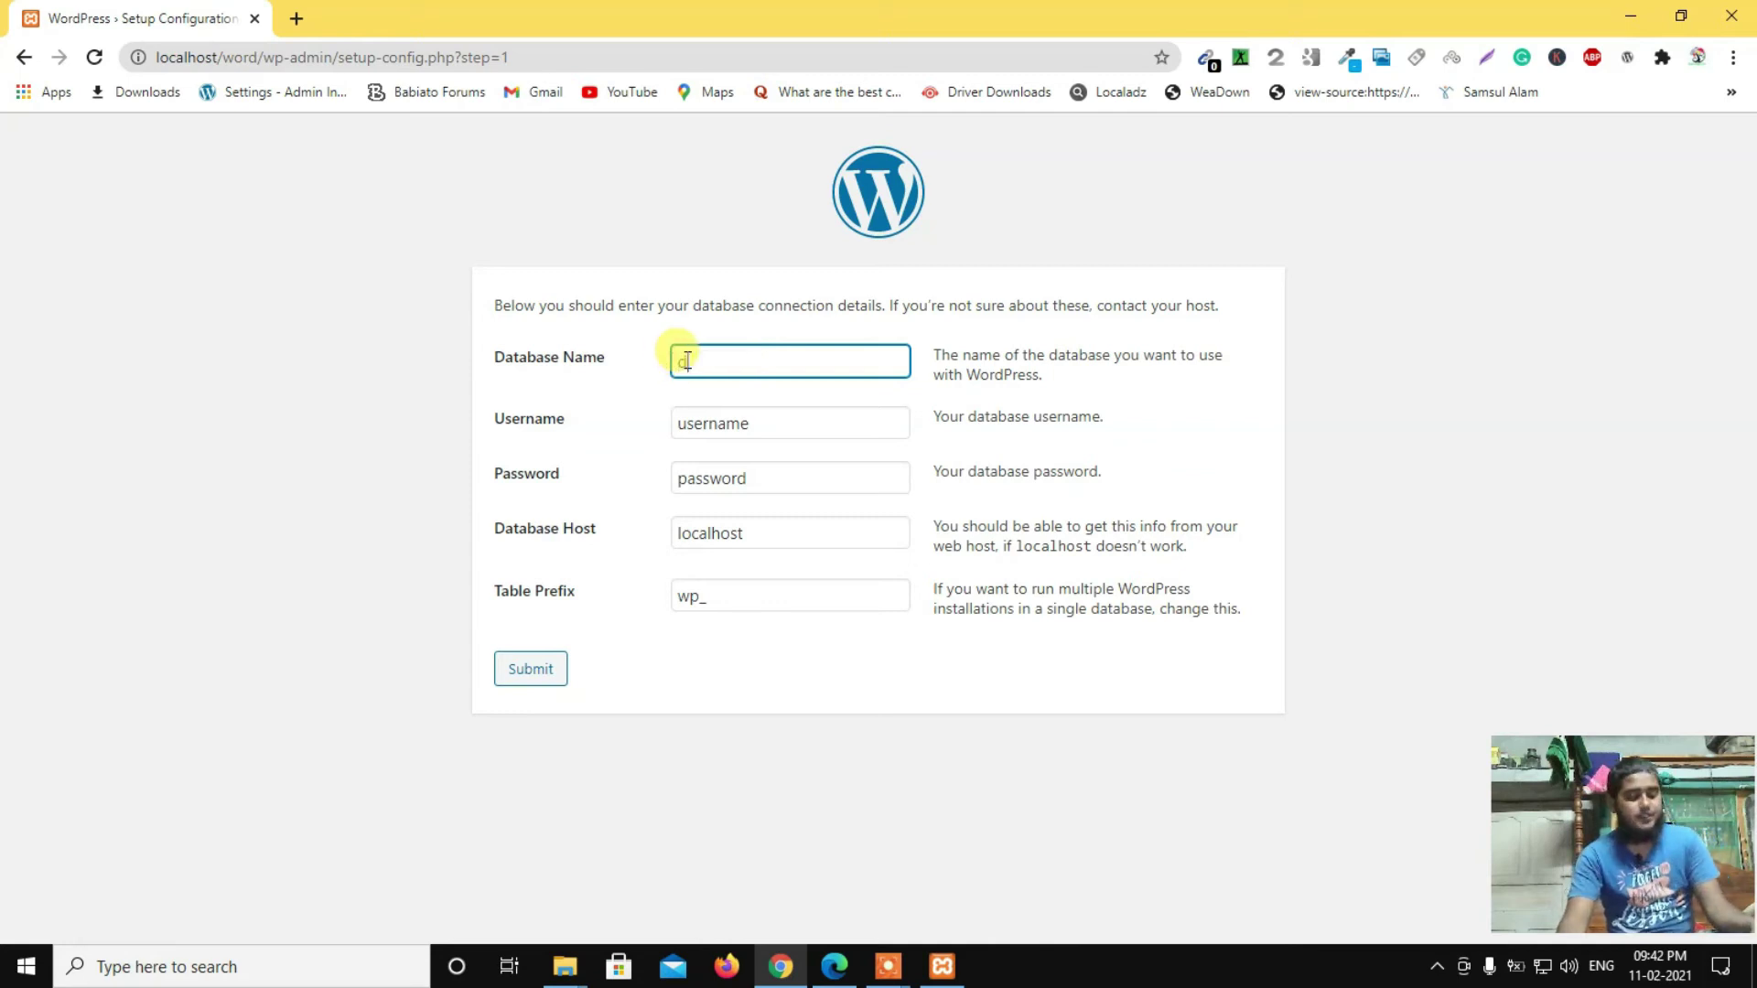
{"action": "type", "text": "emo"}
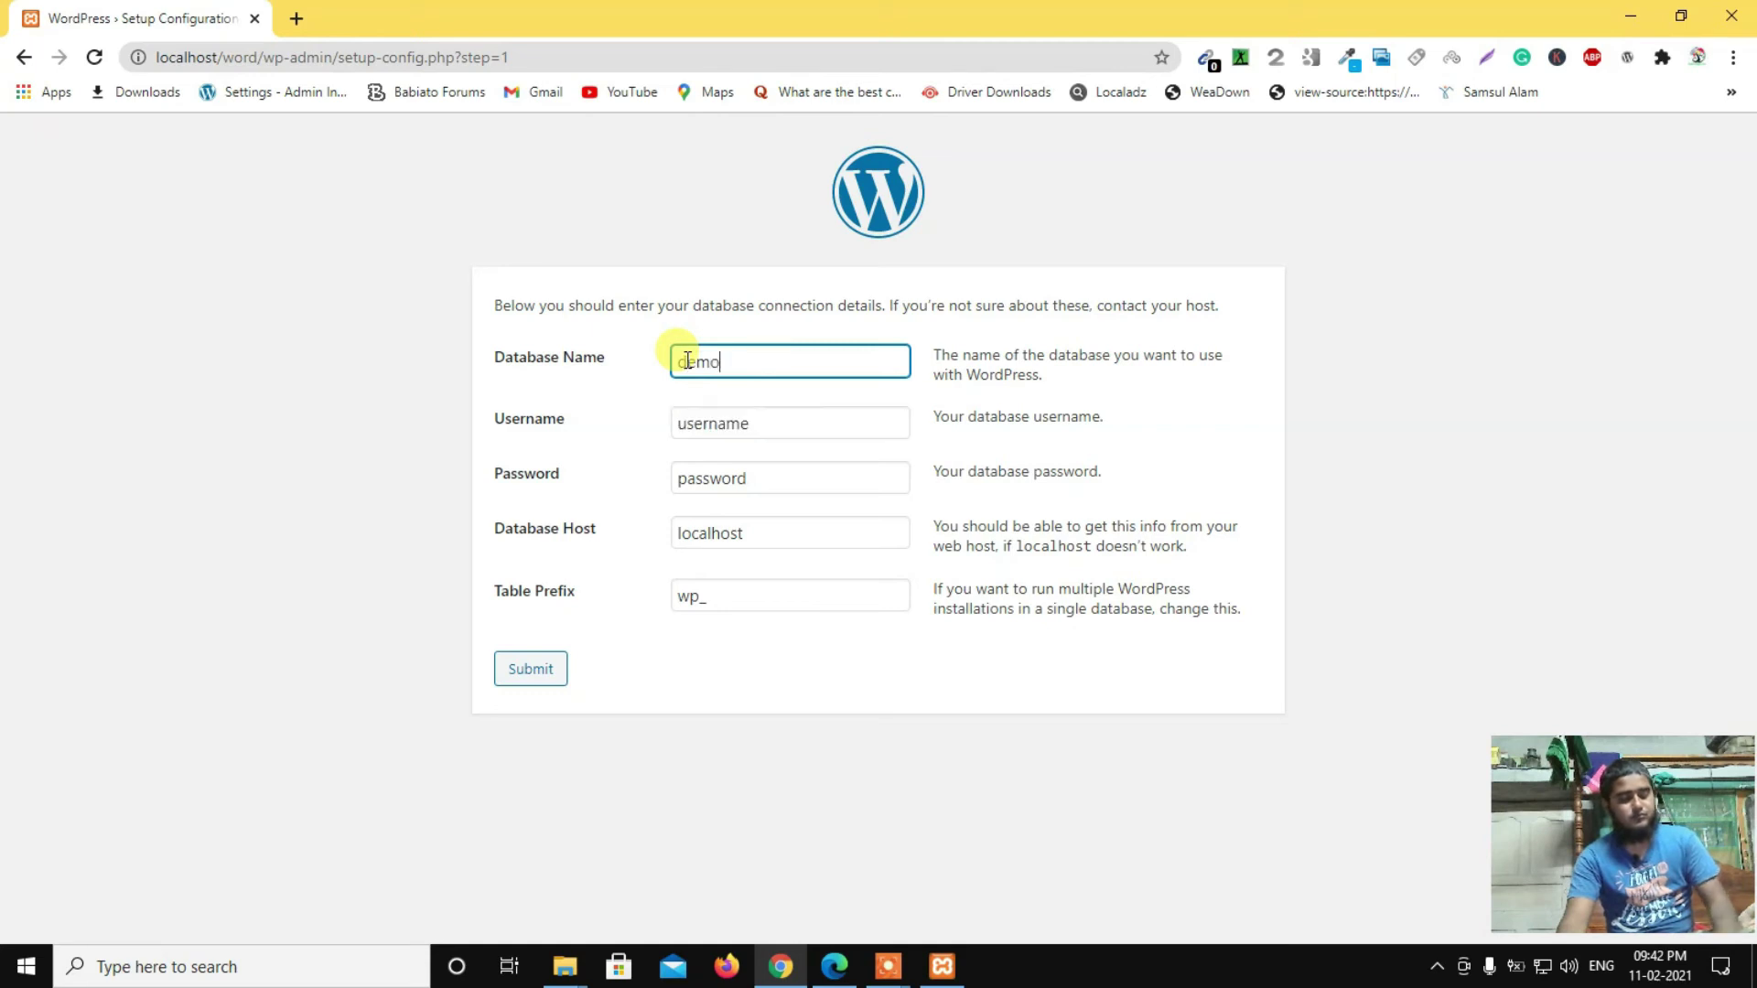
{"action": "type", "text": "1"}
{"action": "left_click", "coordinate": [552, 427]}
{"action": "left_click_drag", "start_coordinate": [757, 424], "coordinate": [674, 430]}
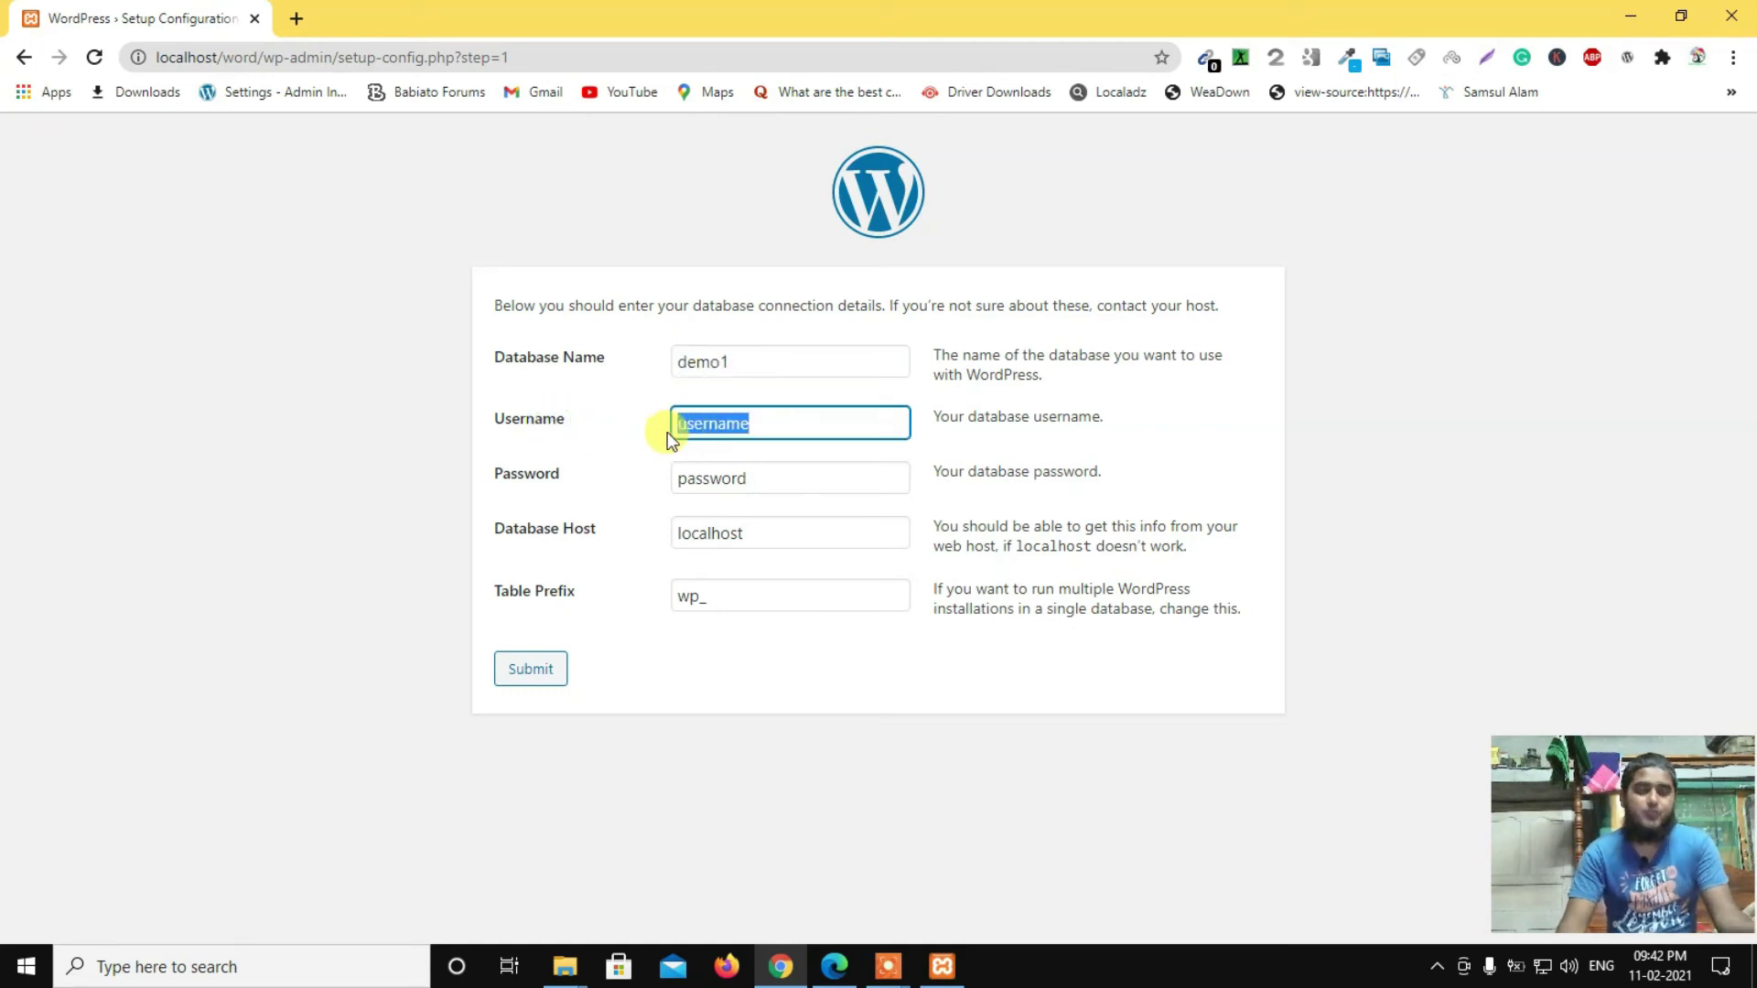
{"action": "key", "text": "BackSpace"}
{"action": "type", "text": "root"}
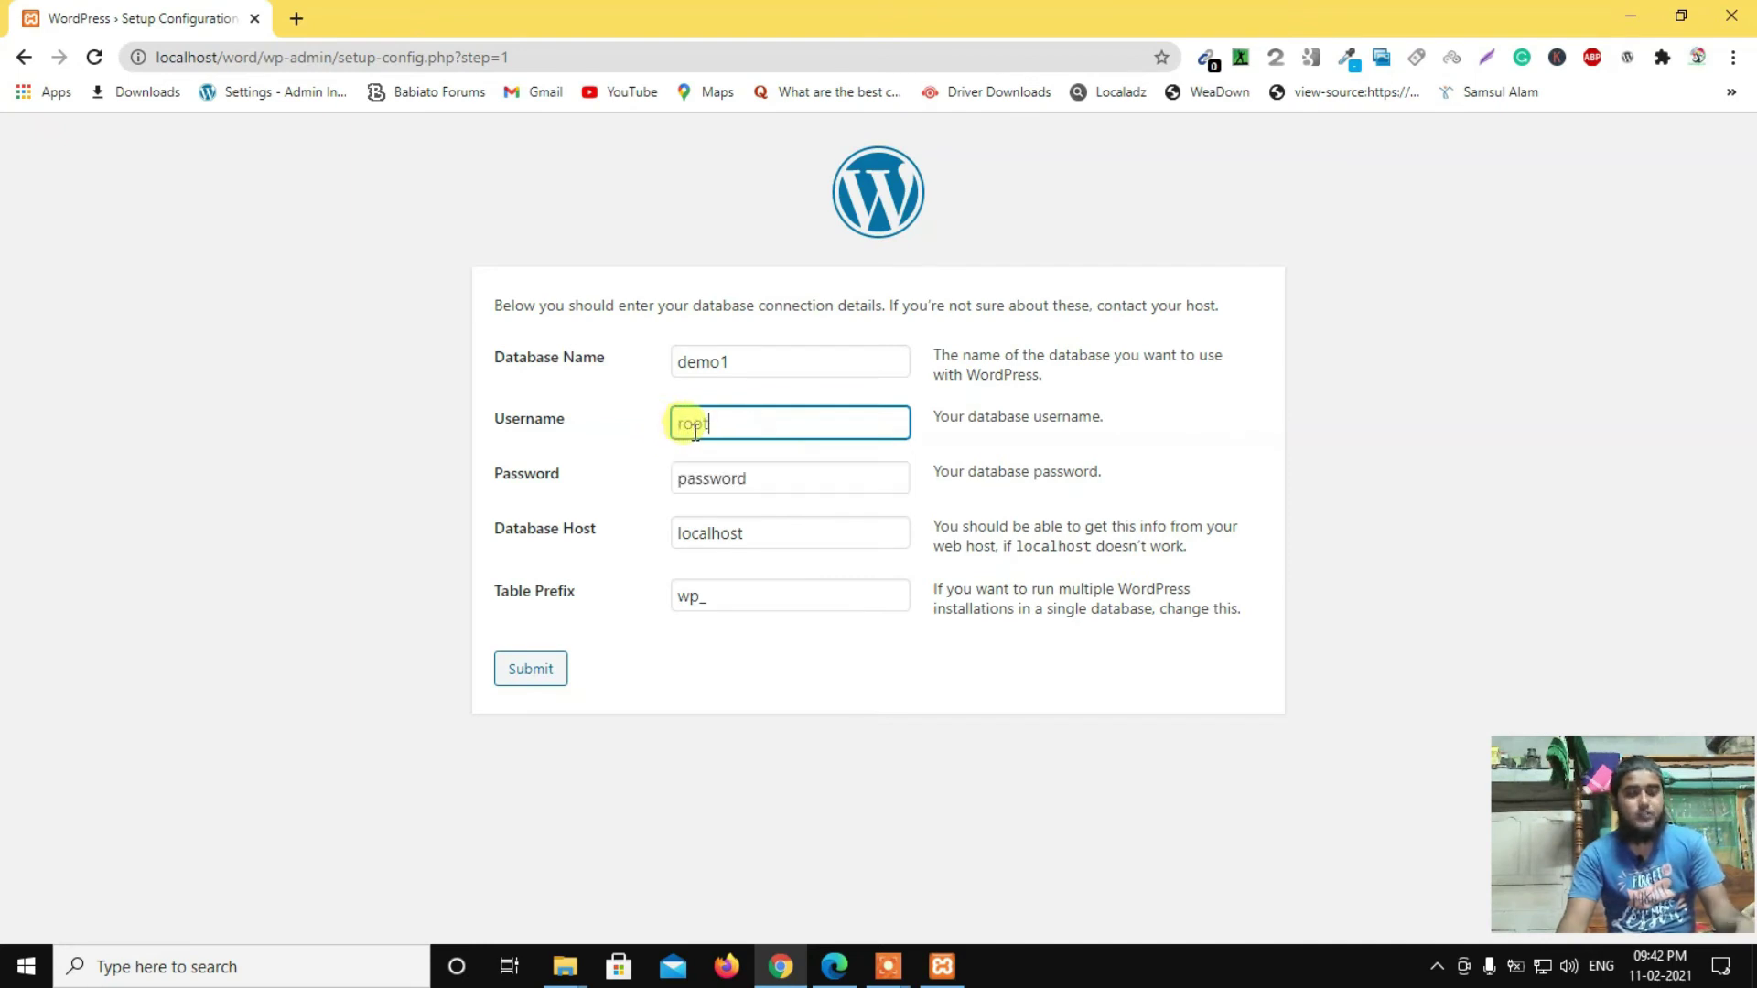
{"action": "left_click", "coordinate": [577, 423]}
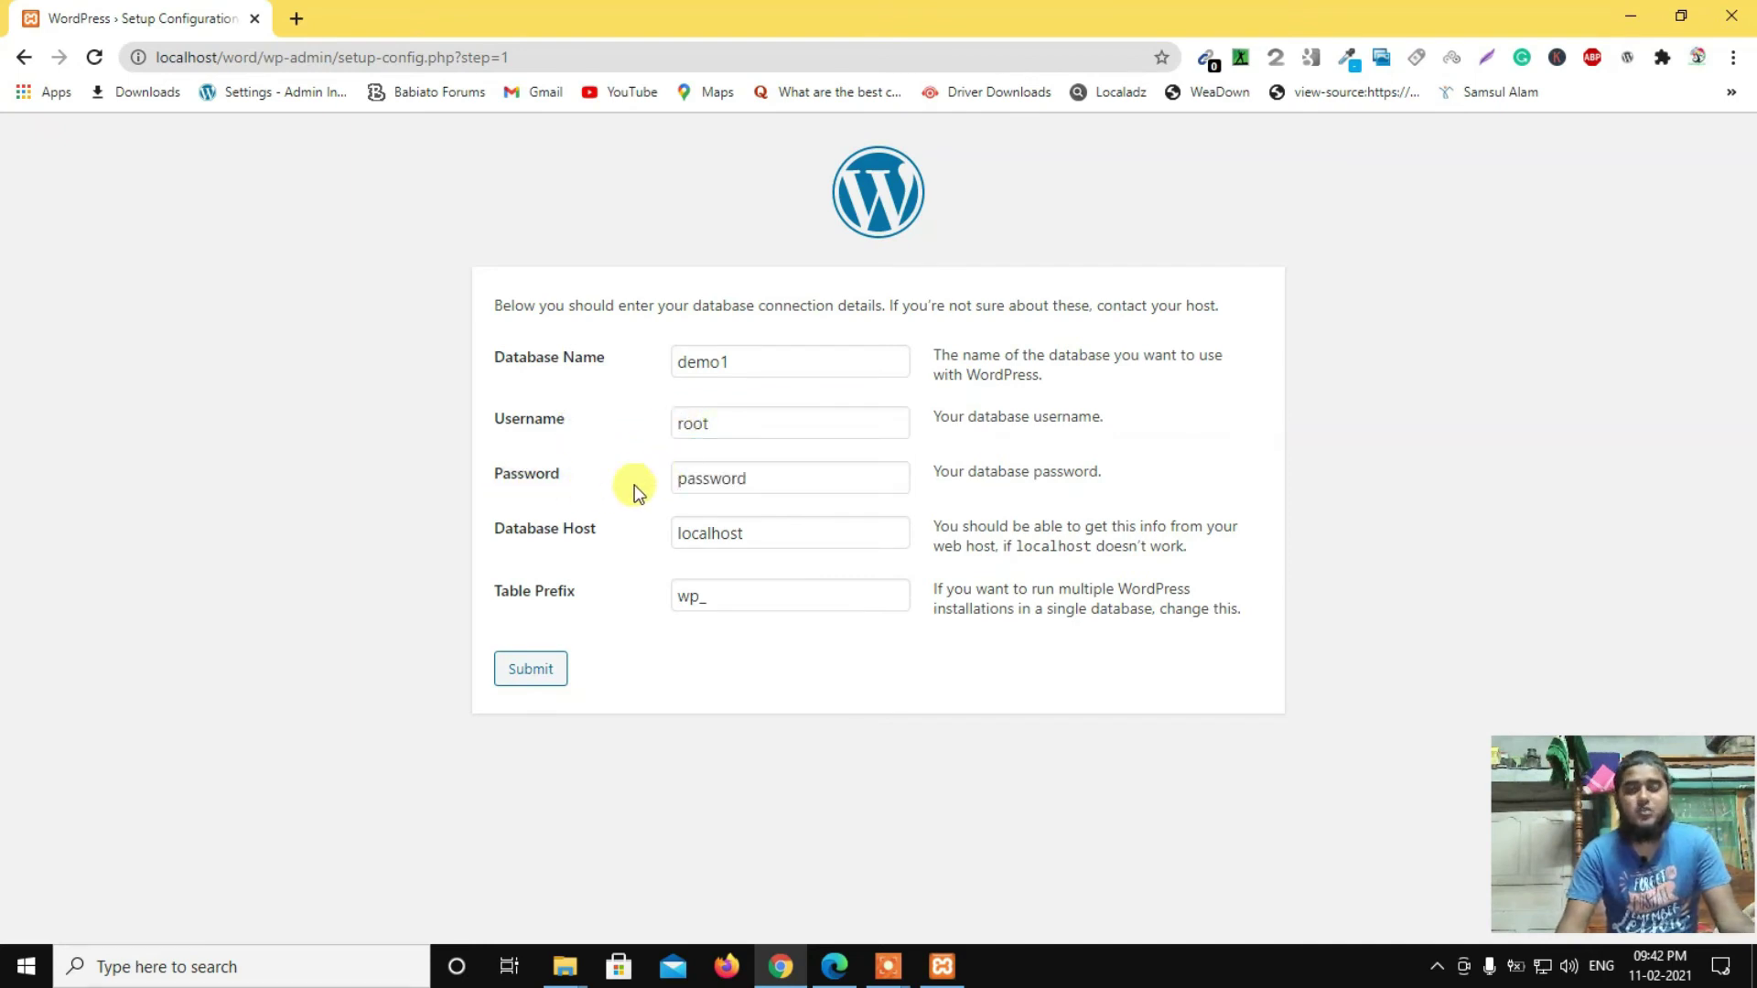
Step: Leave the password blank, keep host localhost and prefix wp_, and submit
{"action": "left_click_drag", "start_coordinate": [766, 472], "coordinate": [668, 484]}
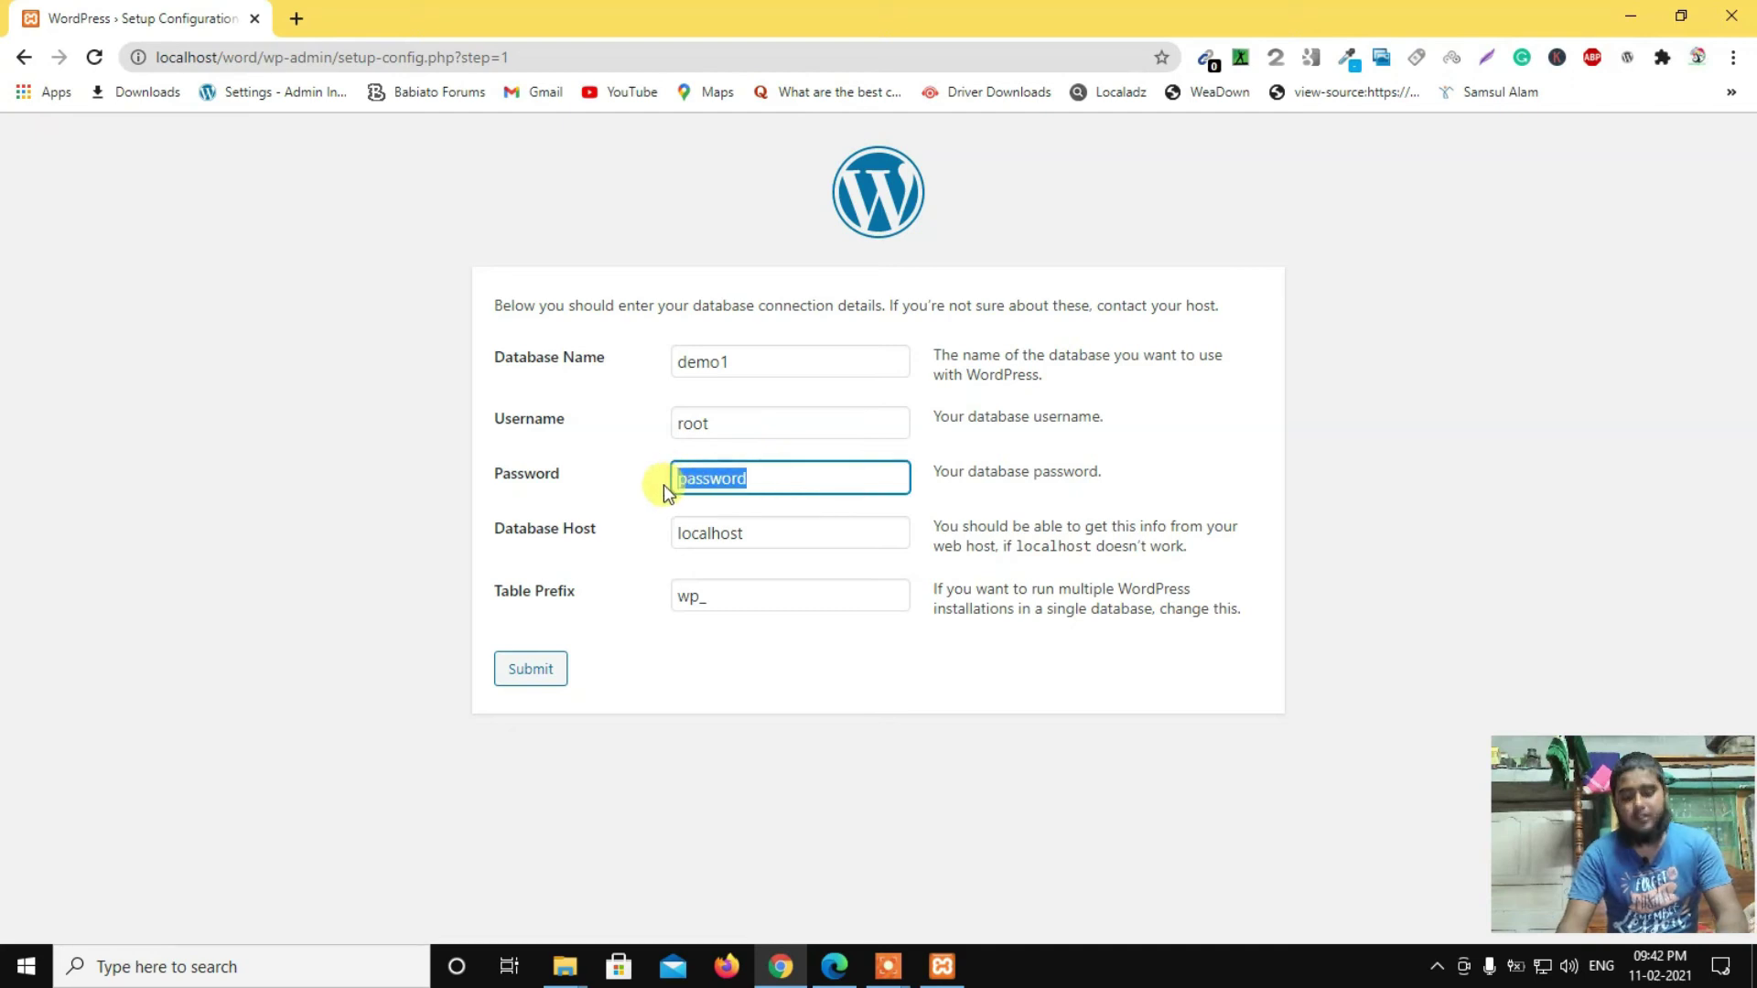
{"action": "key", "text": "BackSpace"}
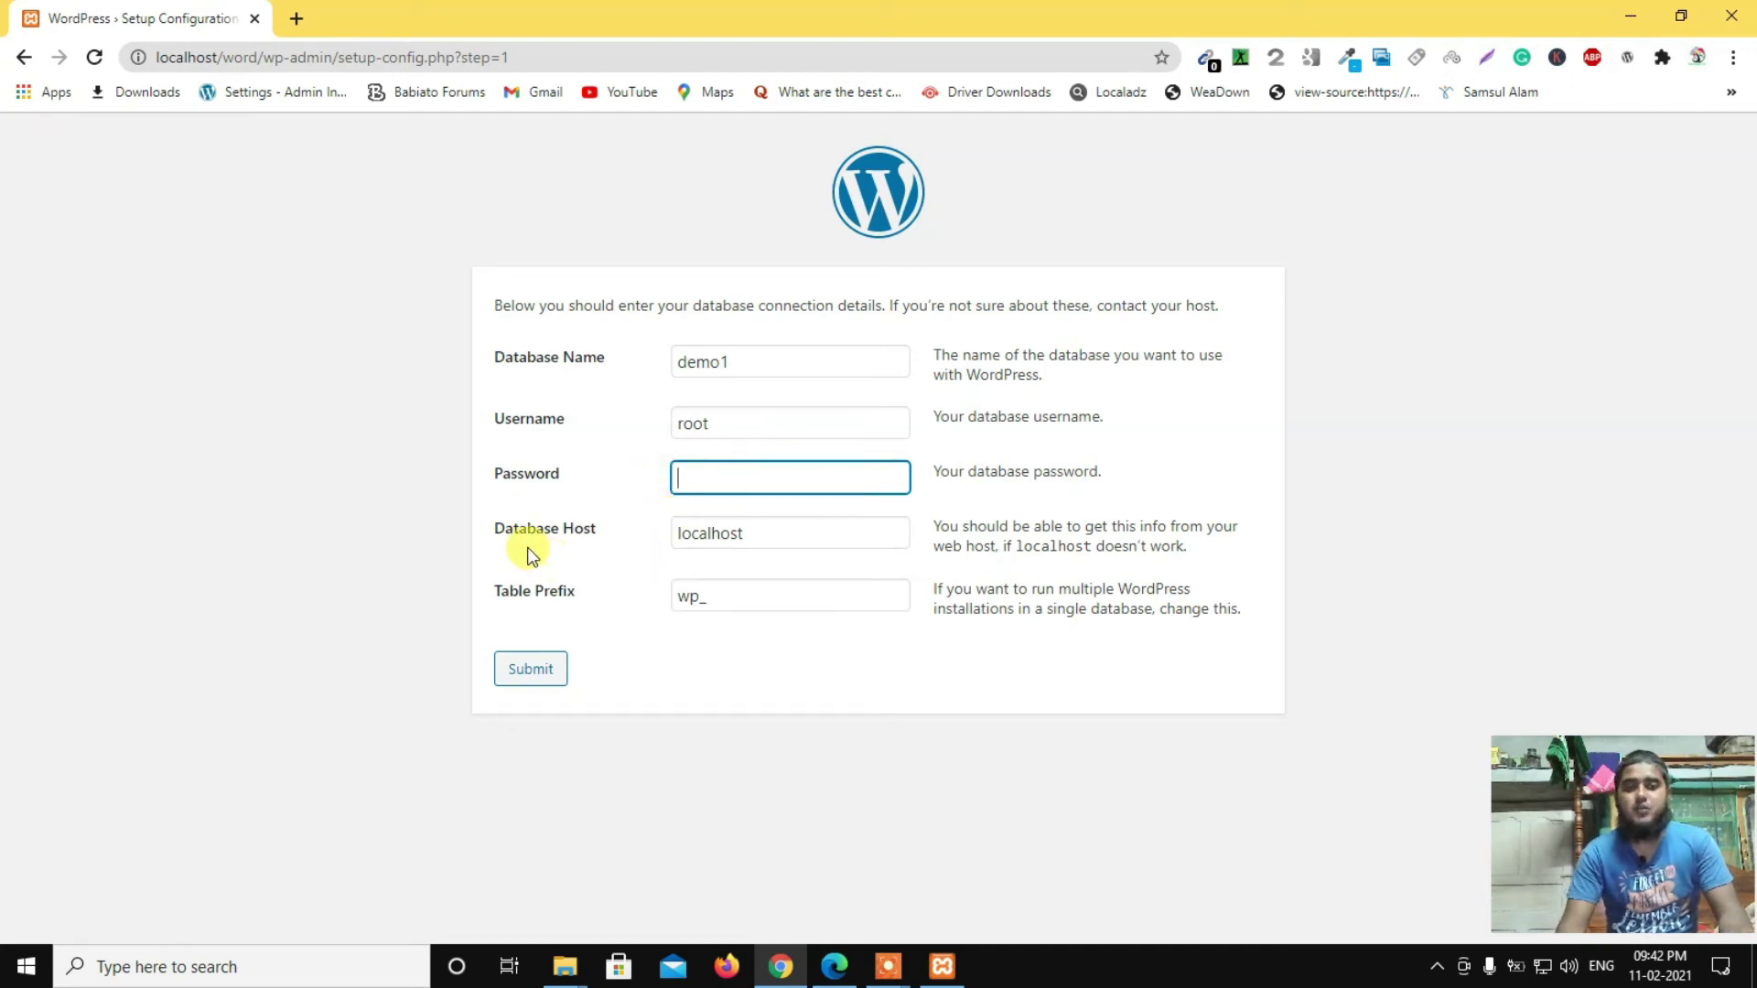
{"action": "left_click", "coordinate": [758, 533]}
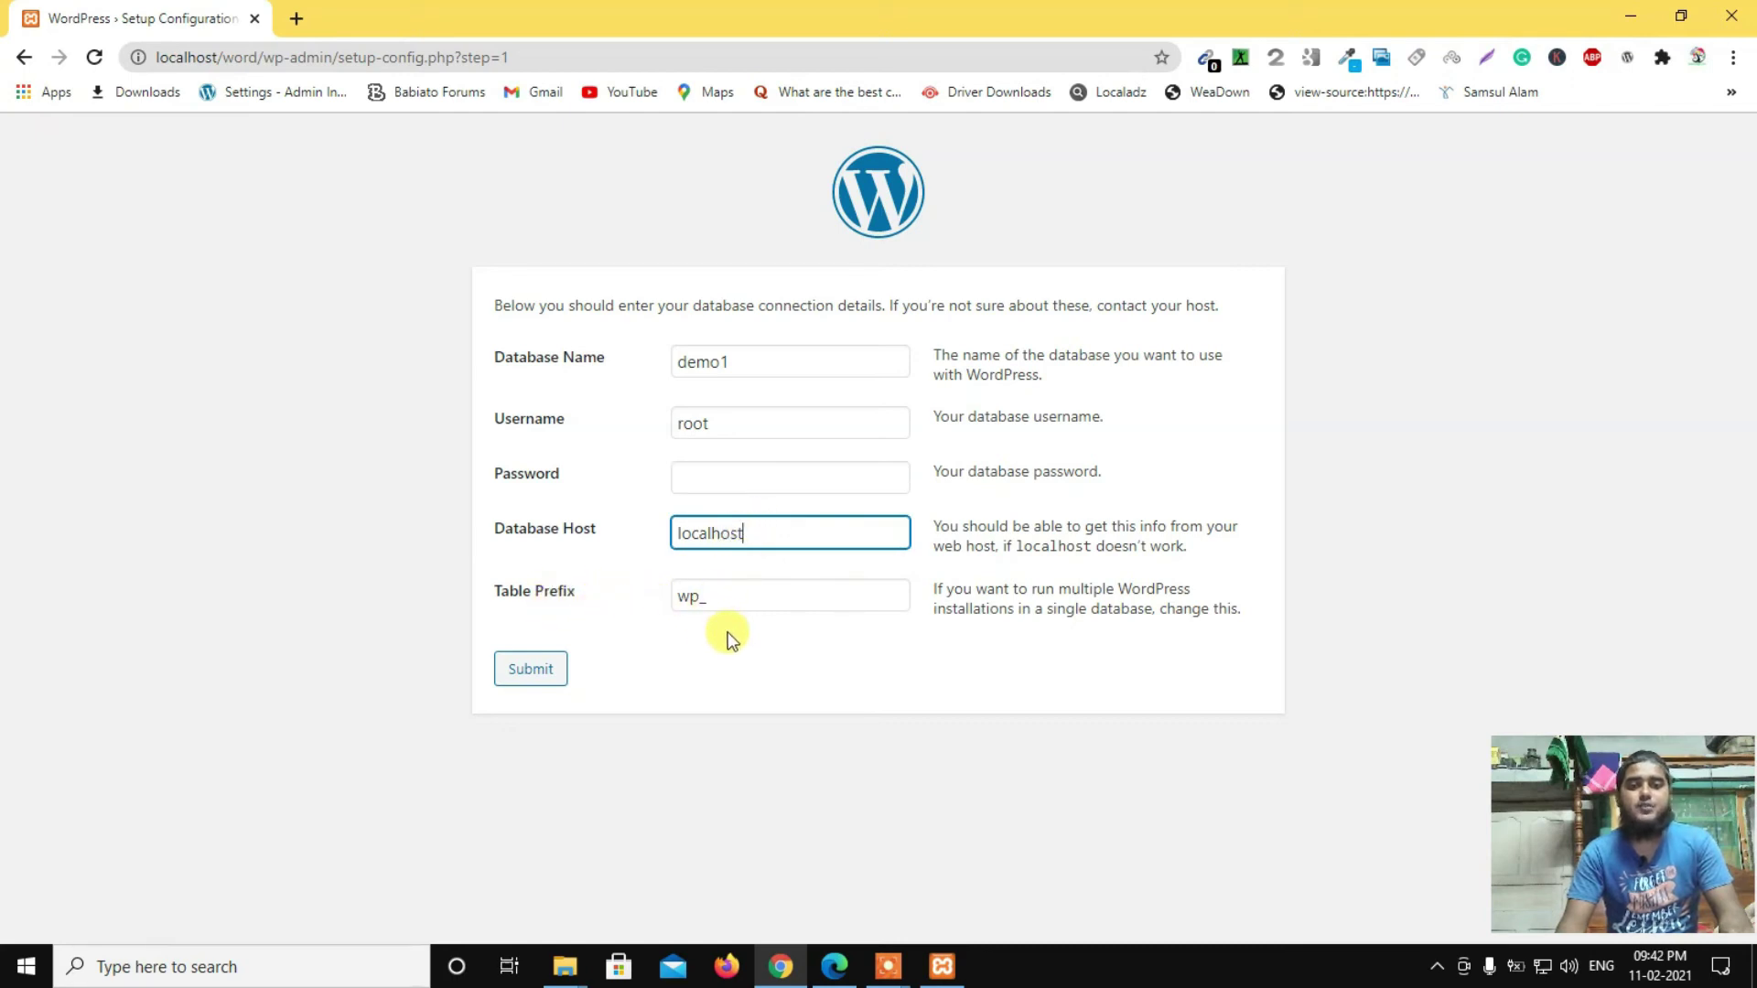
{"action": "left_click", "coordinate": [725, 597]}
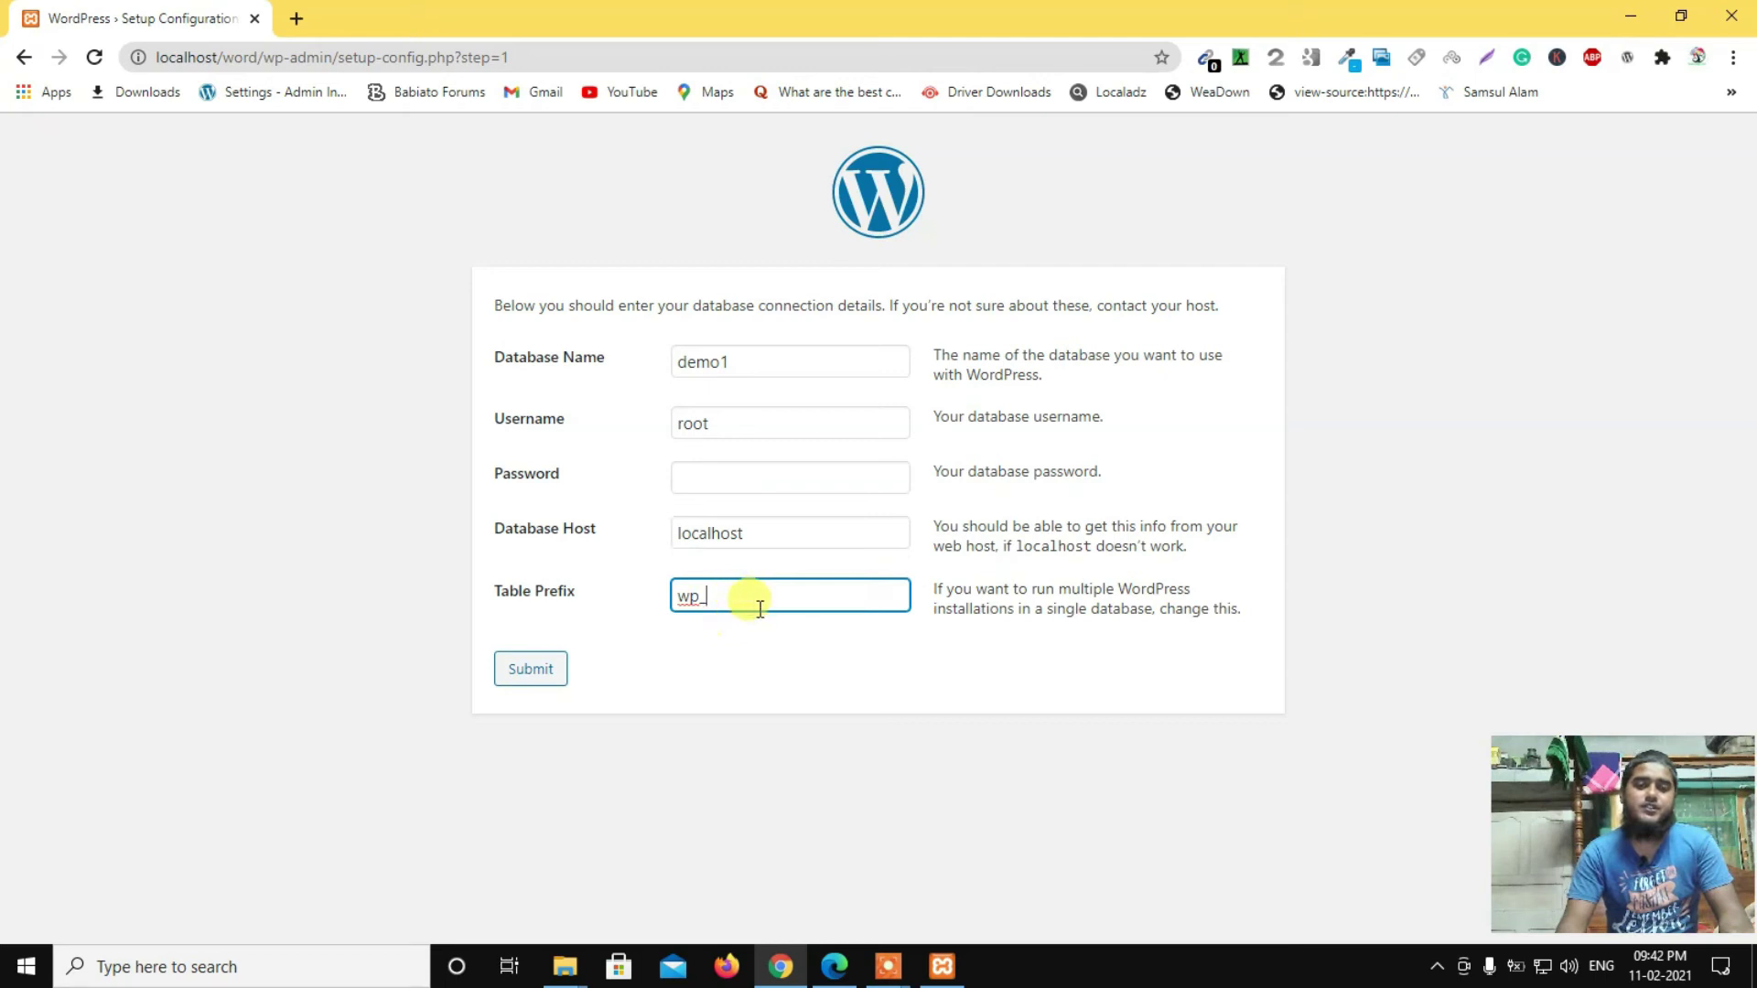
{"action": "left_click", "coordinate": [531, 675]}
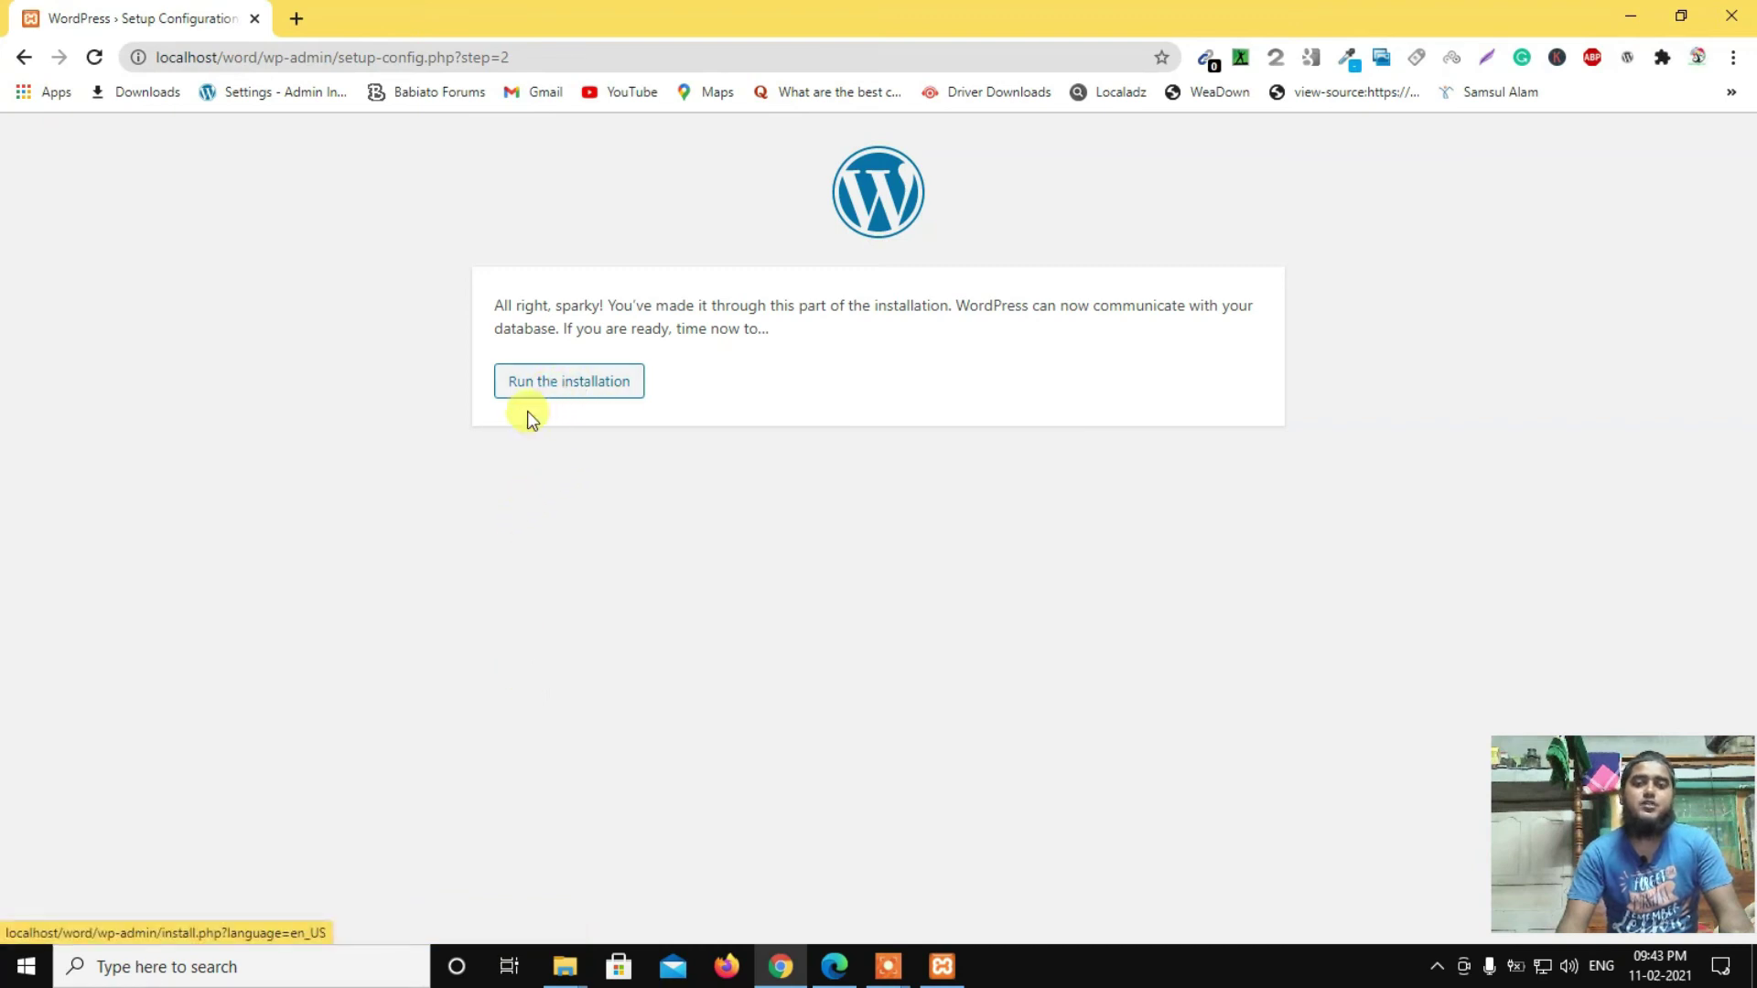
Step: Run the WordPress installation
{"action": "left_click", "coordinate": [592, 388]}
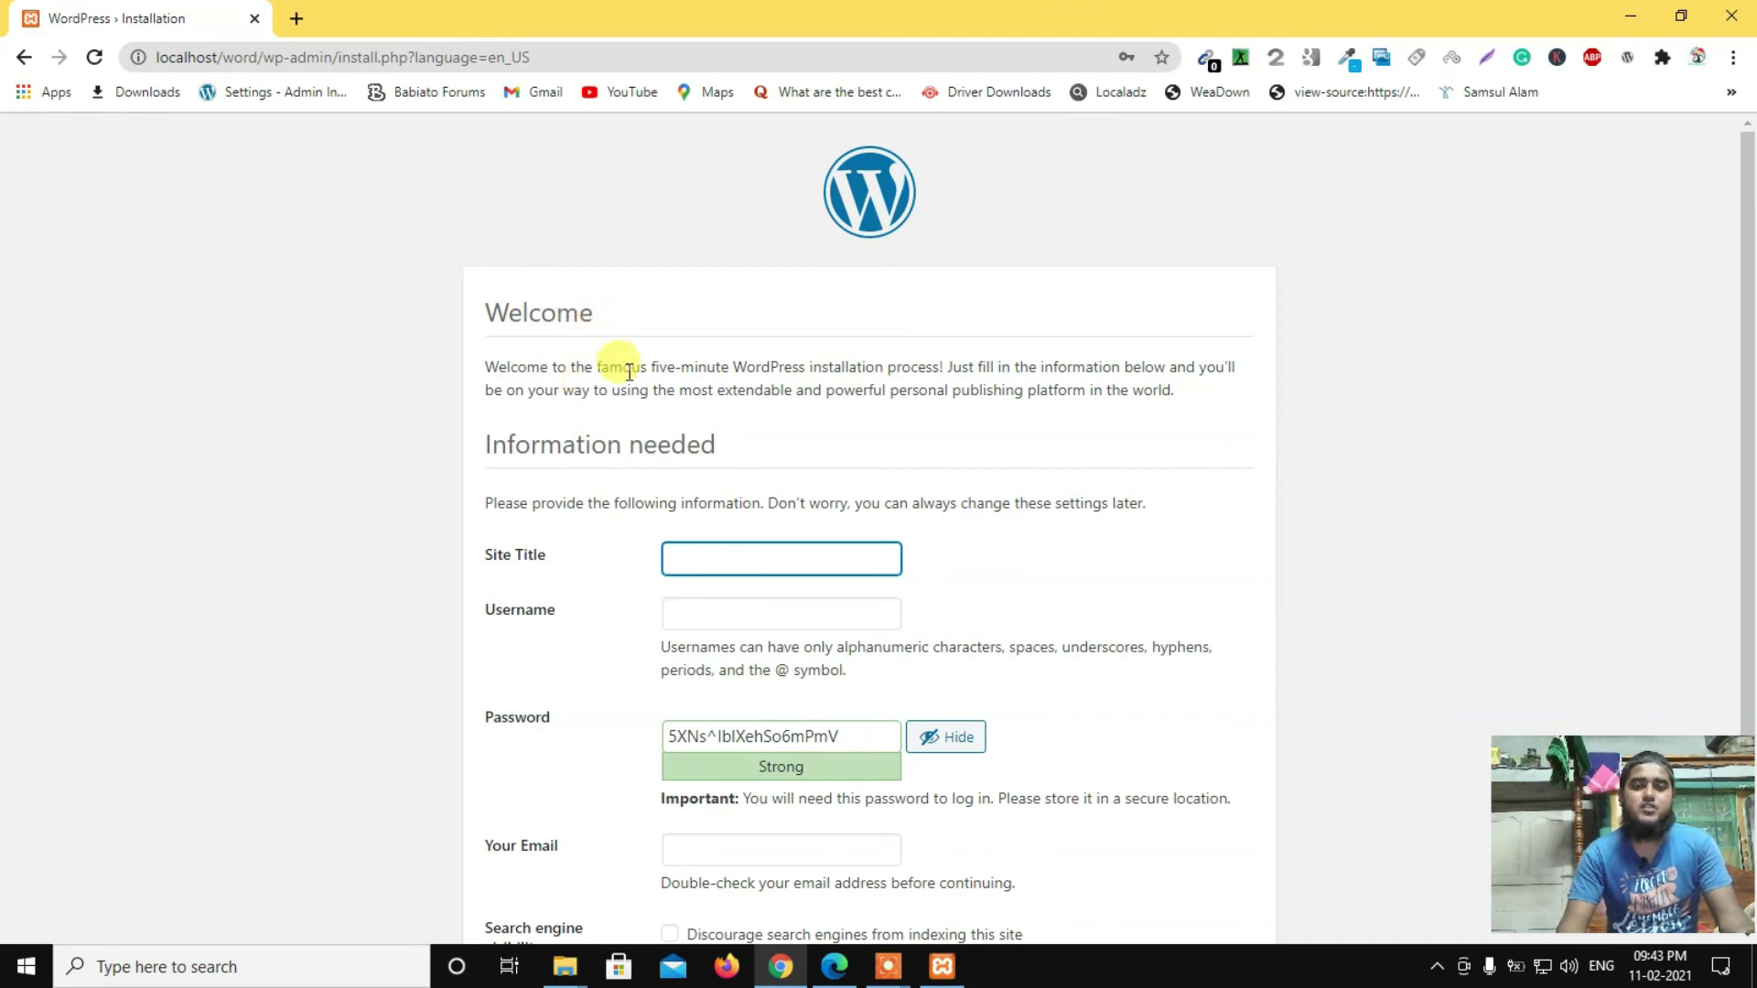
Step: Enter the site title 'demo' and the username 'admin' in the installation form
{"action": "scroll", "coordinate": [632, 384], "scroll_direction": "down", "scroll_amount": 1}
{"action": "scroll", "coordinate": [631, 385], "scroll_direction": "down", "scroll_amount": 1}
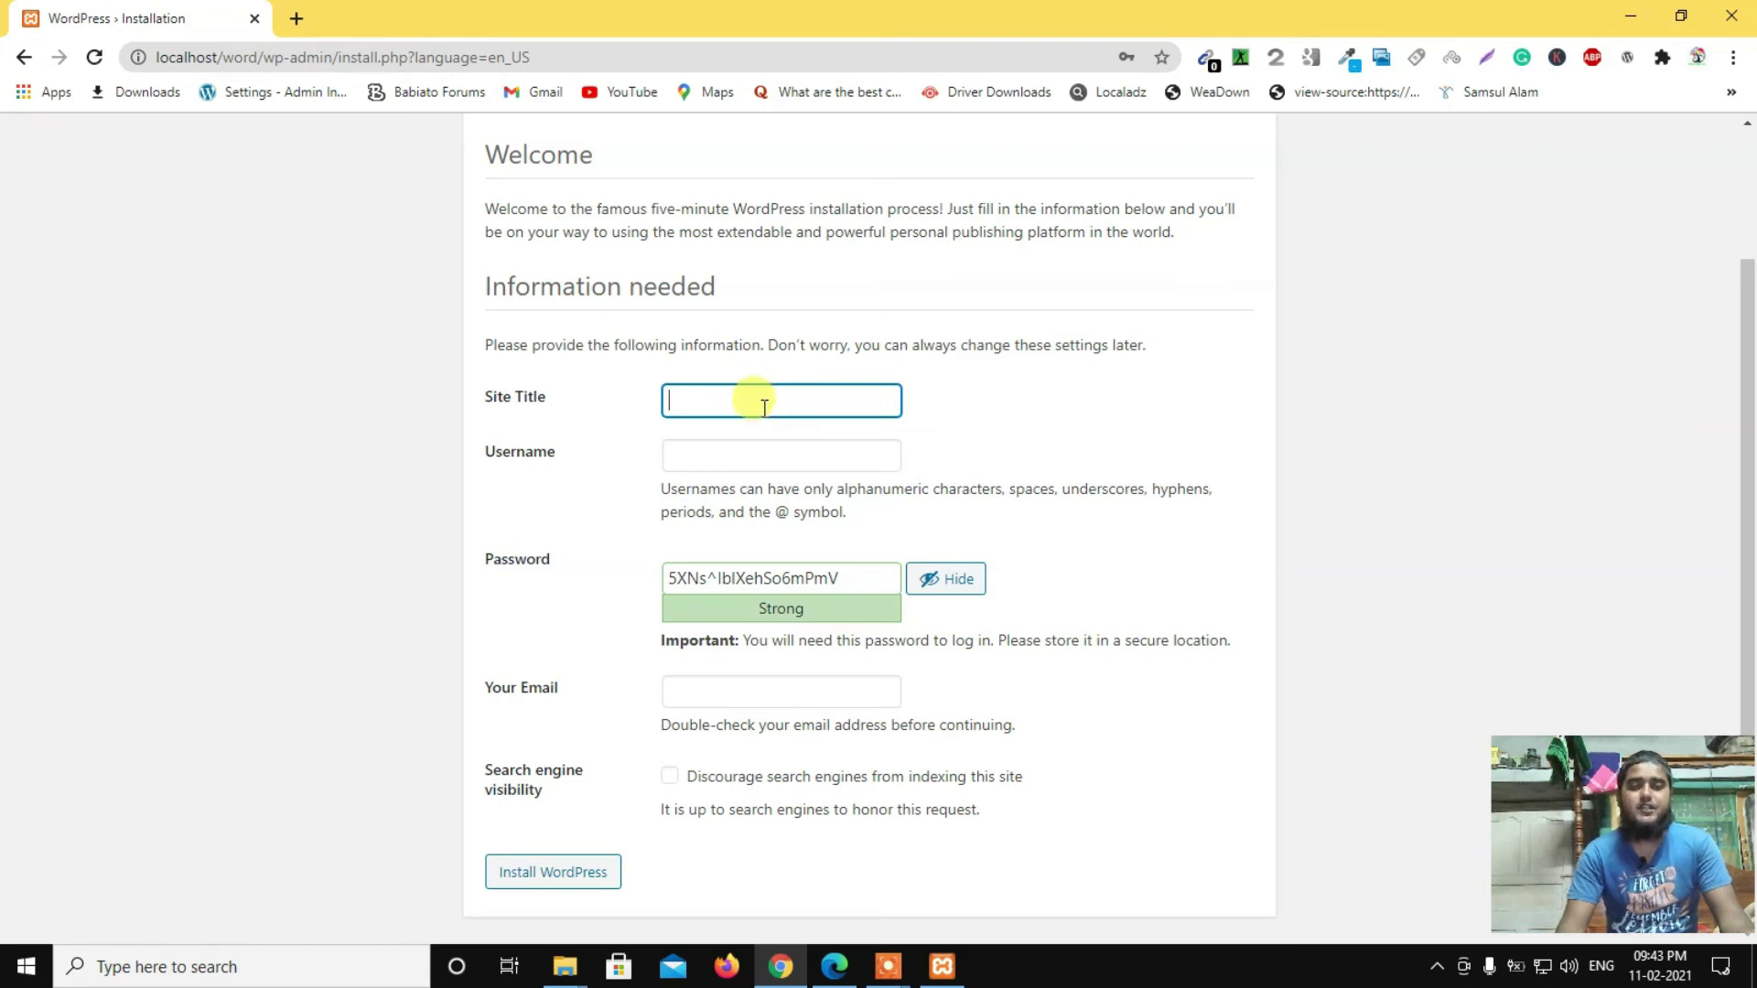
{"action": "type", "text": "e"}
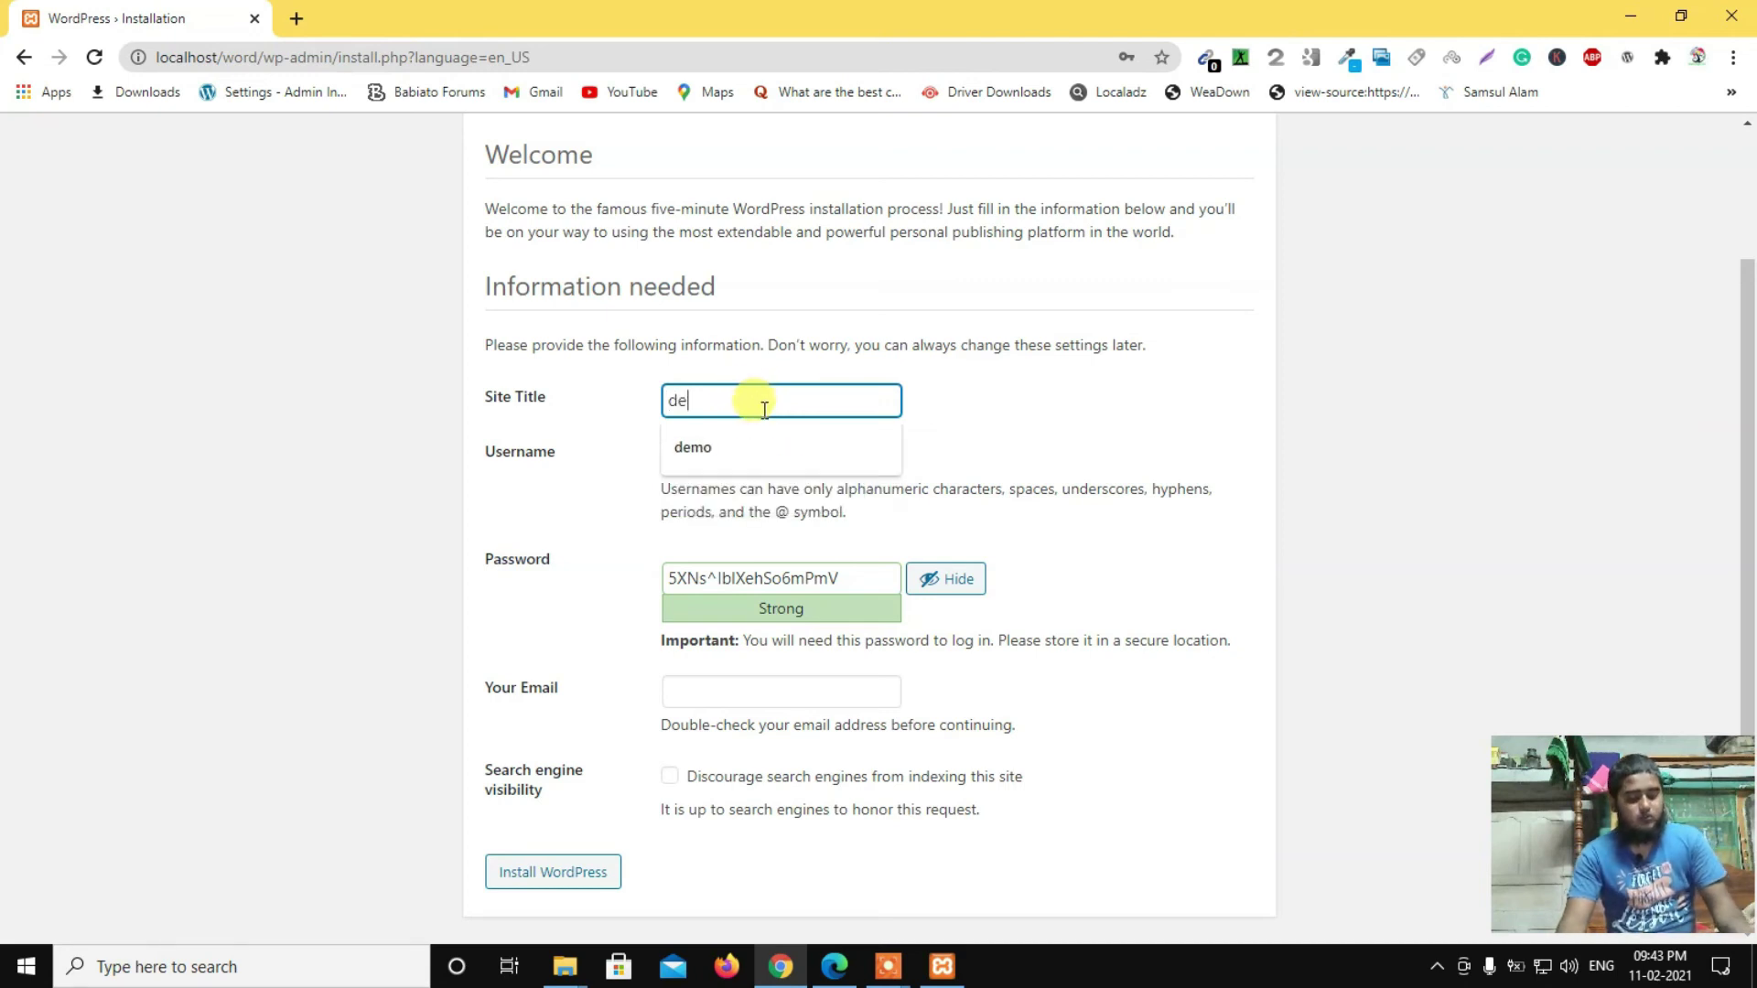
{"action": "type", "text": "mo"}
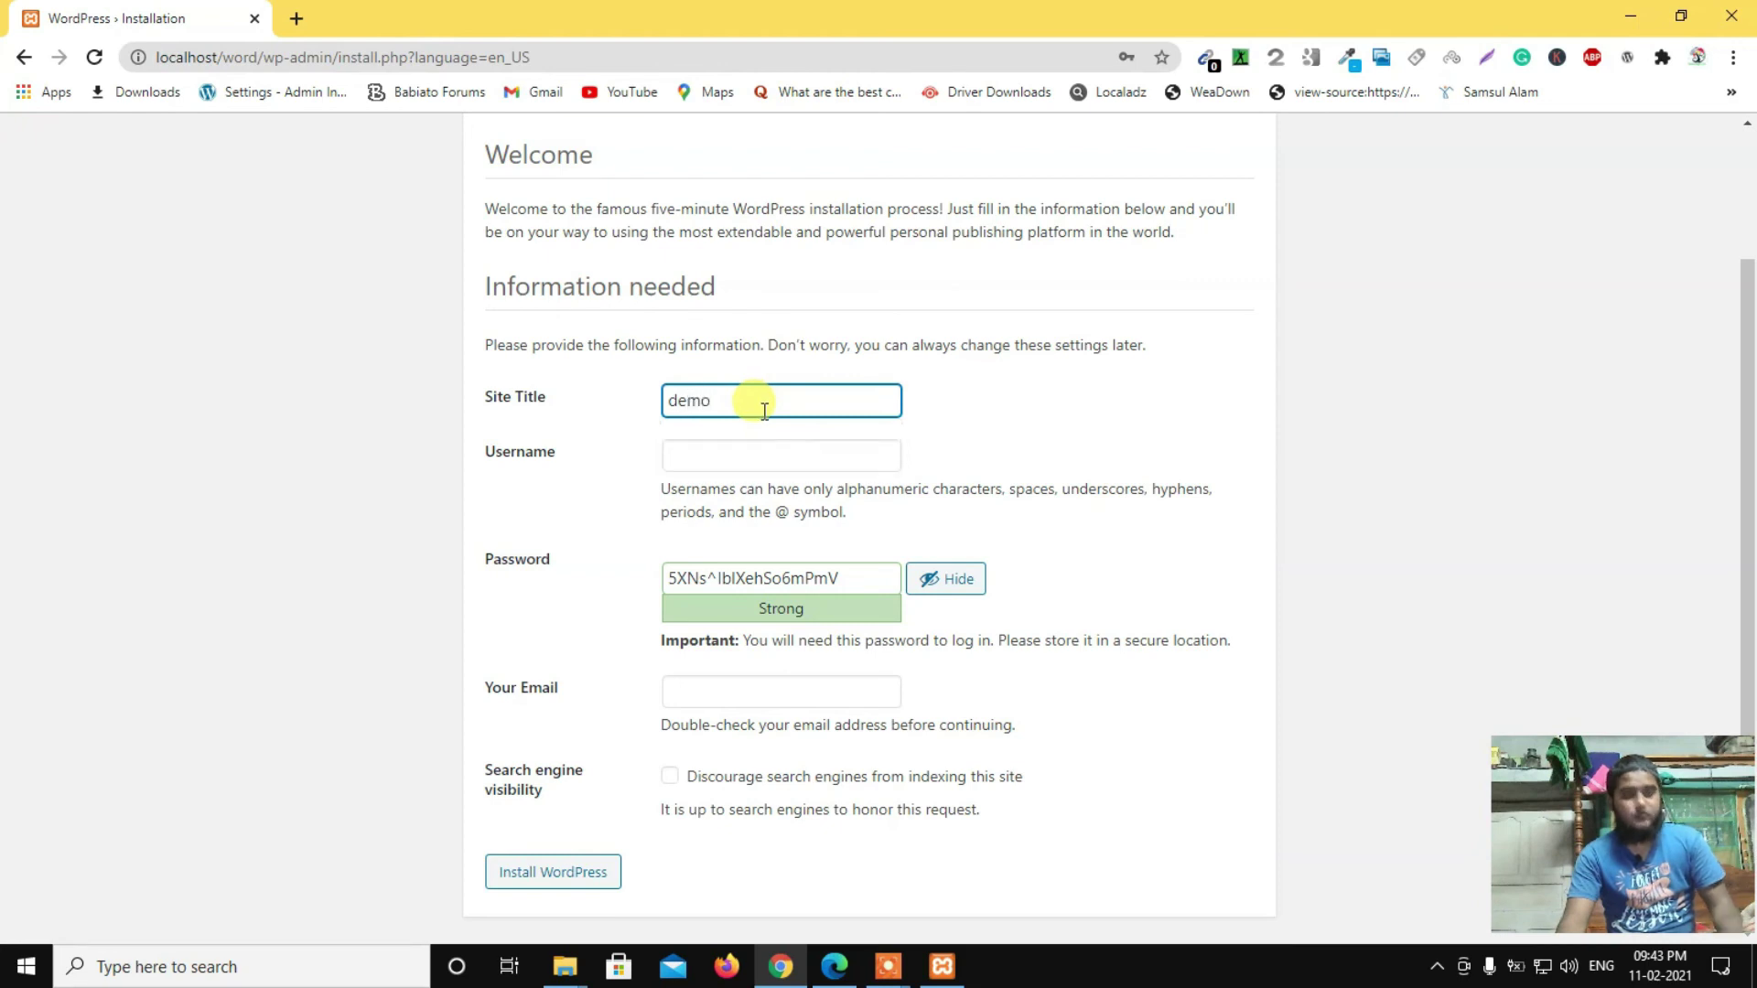
{"action": "left_click", "coordinate": [584, 426]}
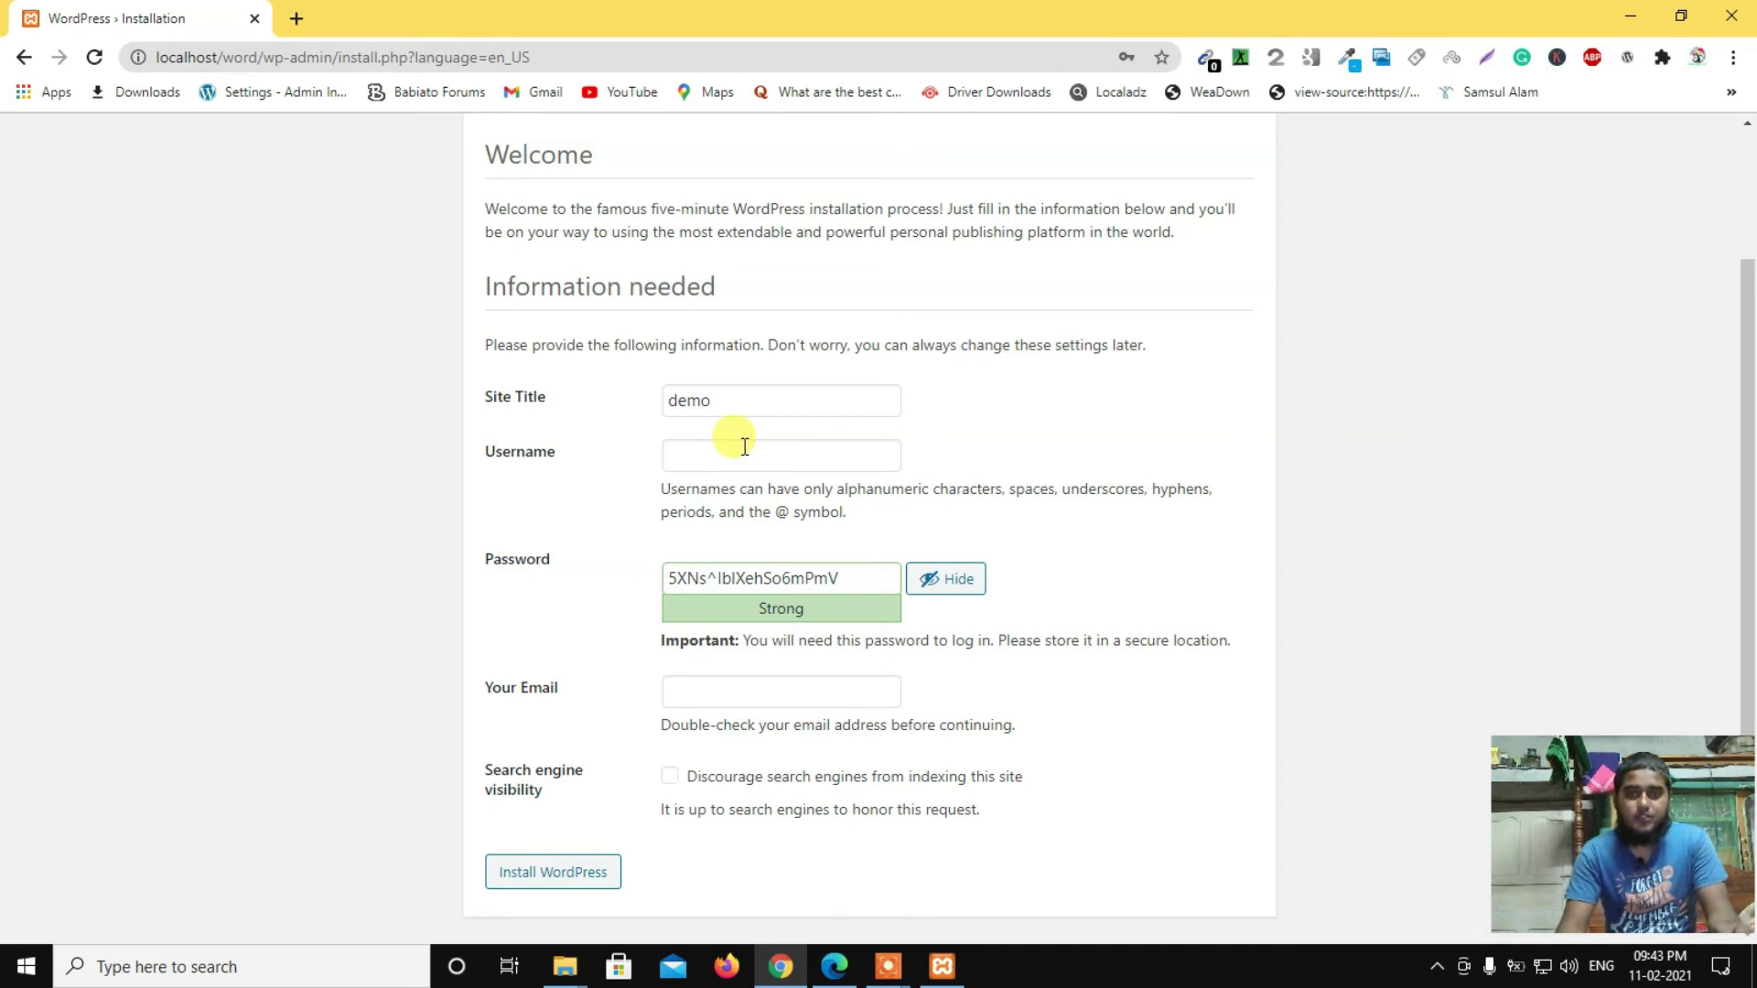
{"action": "left_click", "coordinate": [730, 453]}
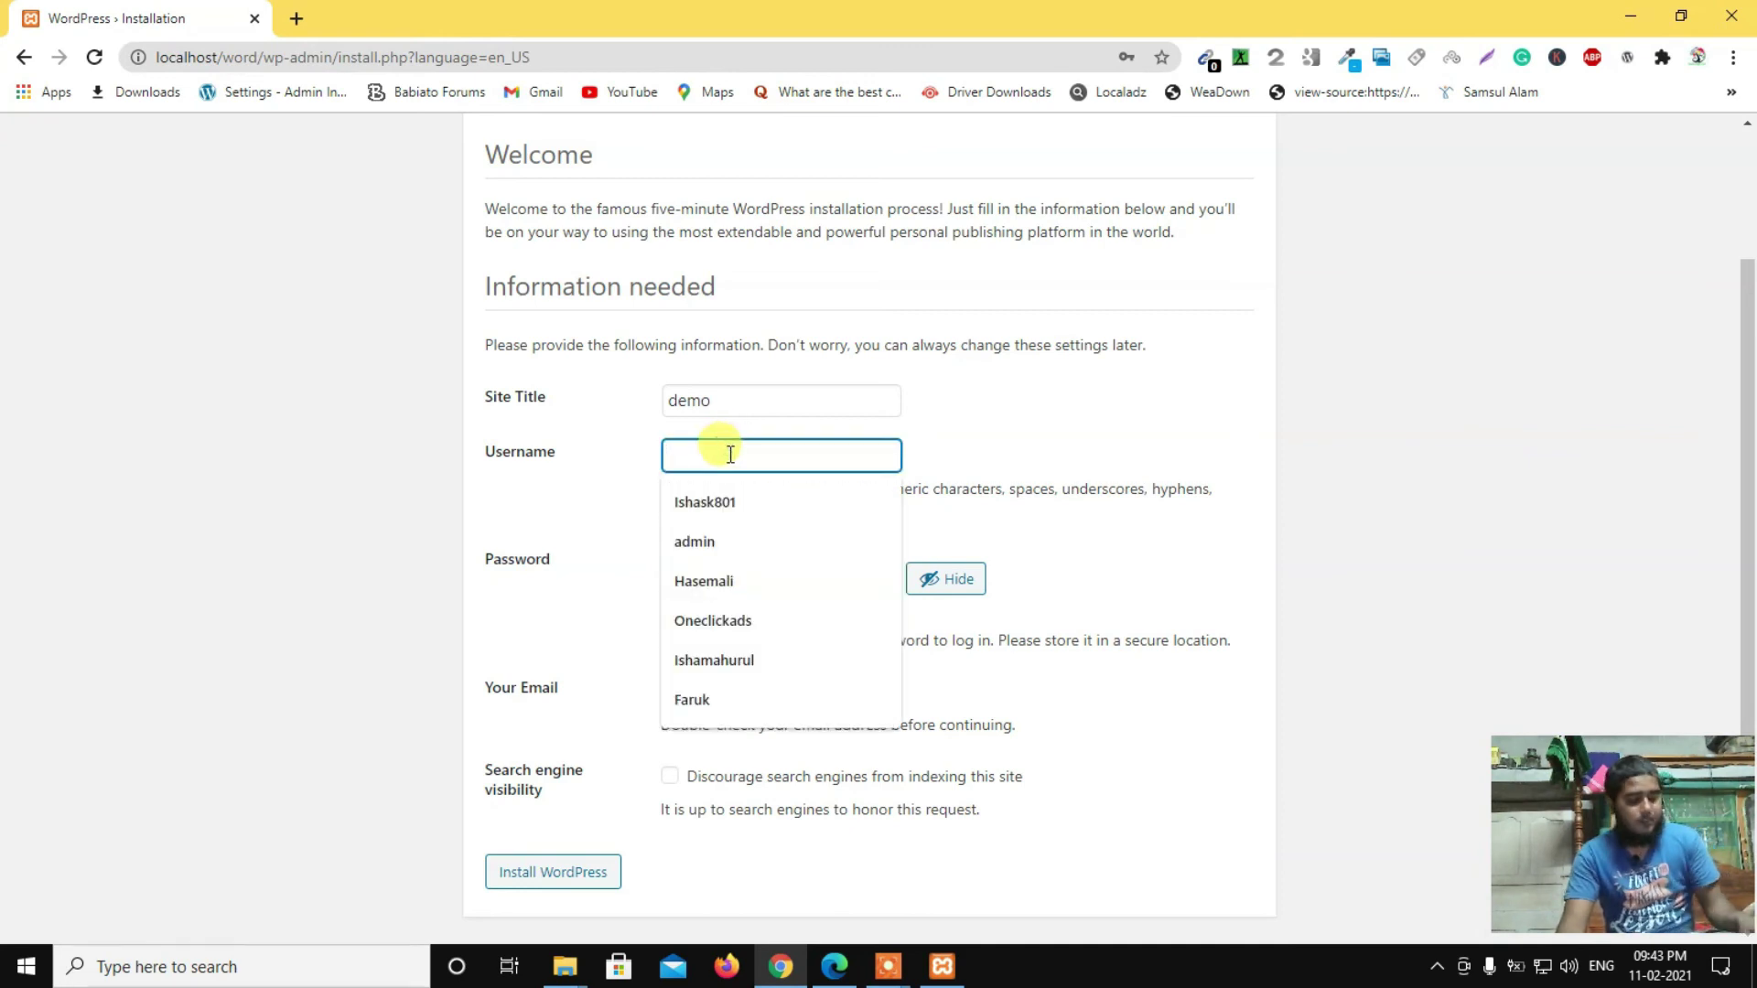
{"action": "type", "text": "admin"}
{"action": "left_click", "coordinate": [552, 437]}
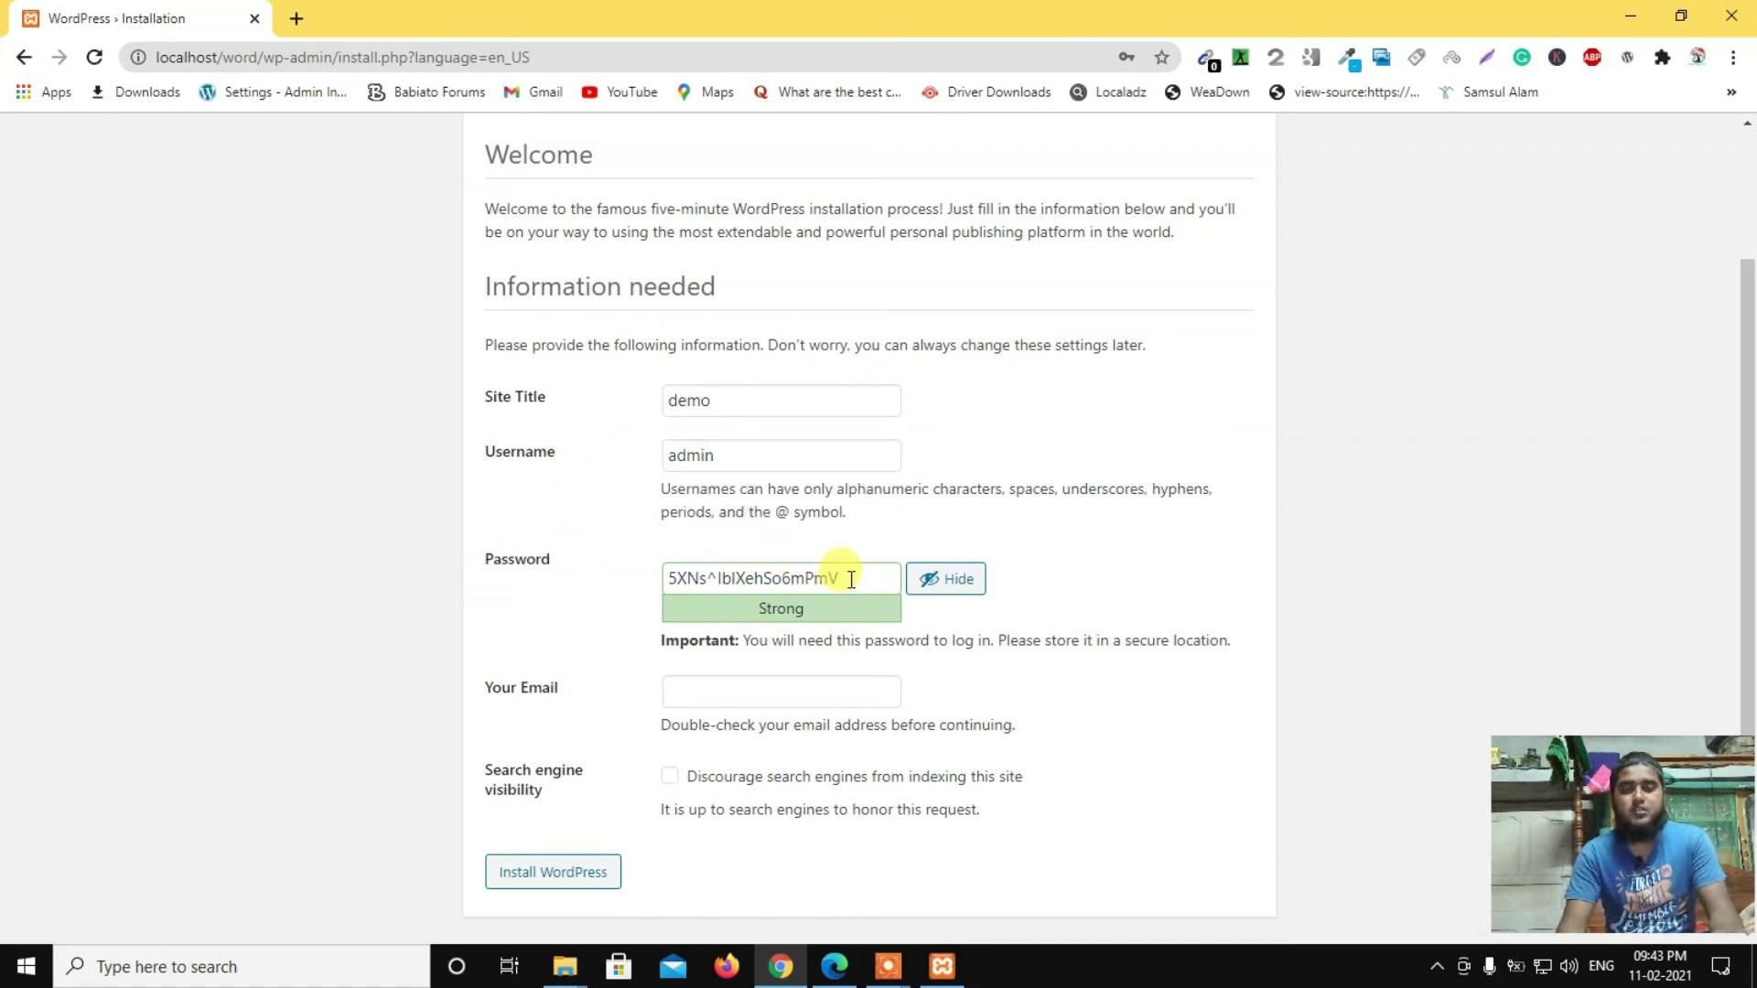
Step: Replace the generated password with a simple one and confirm use of the weak password
{"action": "left_click_drag", "start_coordinate": [862, 578], "coordinate": [632, 585]}
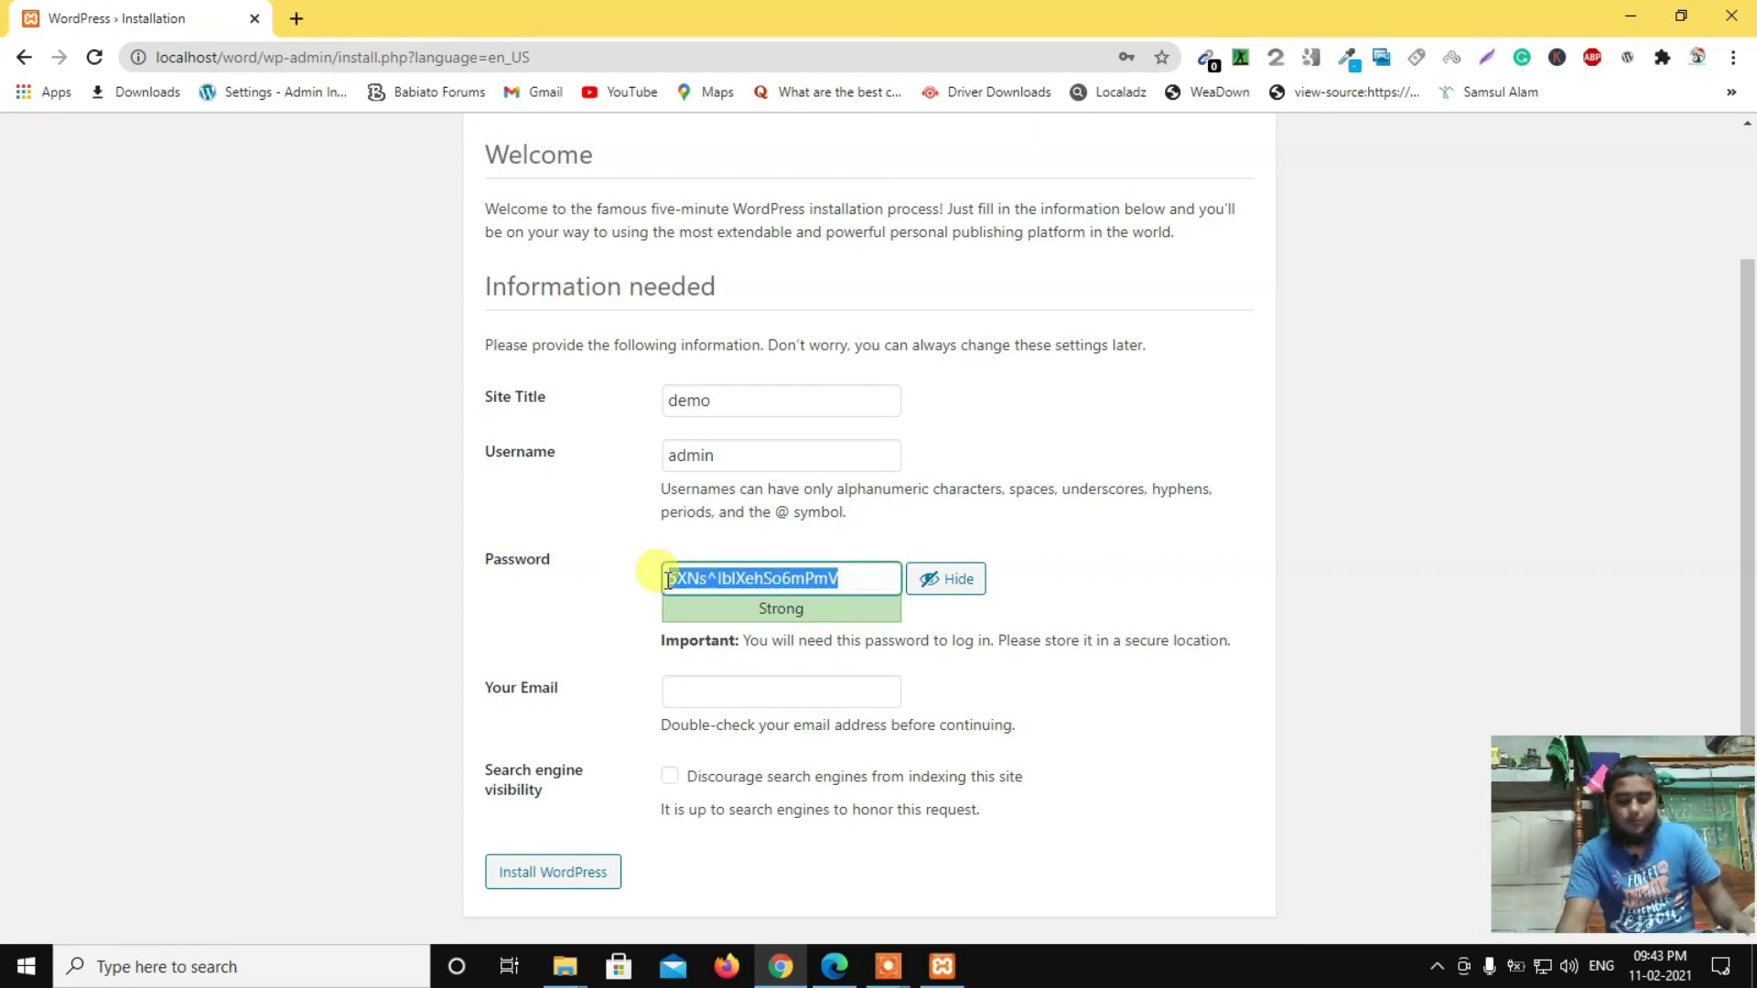
{"action": "type", "text": "123456"}
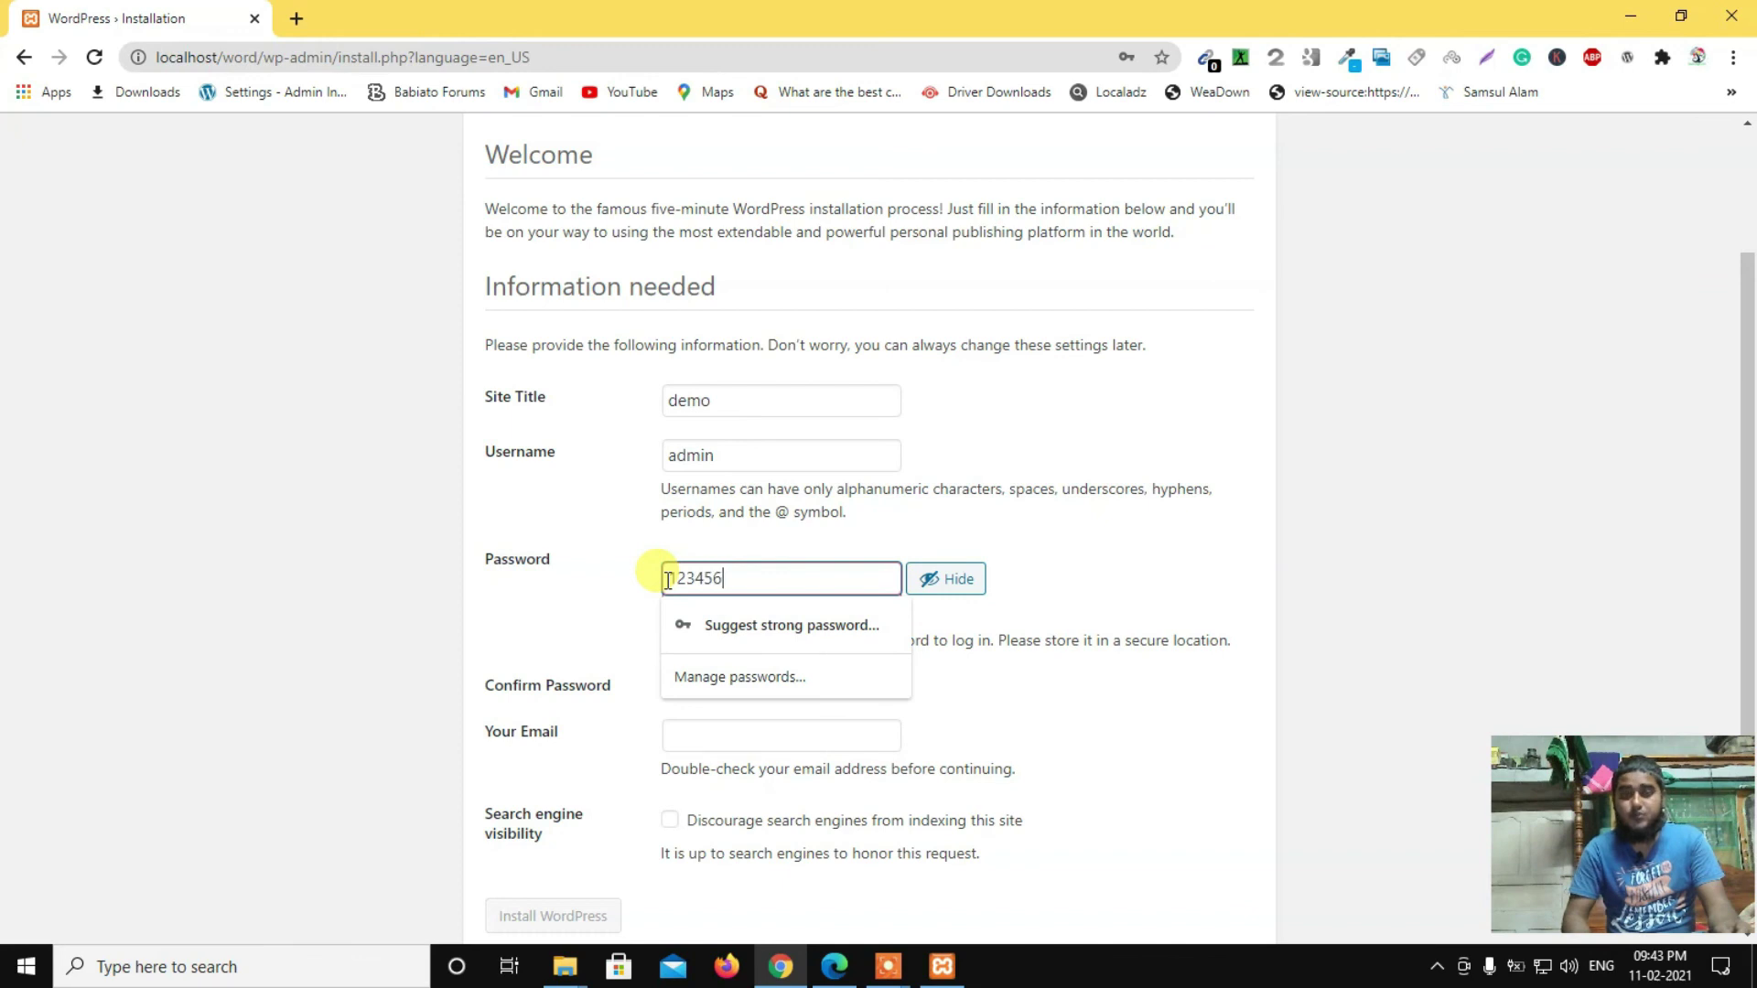
{"action": "scroll", "coordinate": [718, 596], "scroll_direction": "down", "scroll_amount": 1}
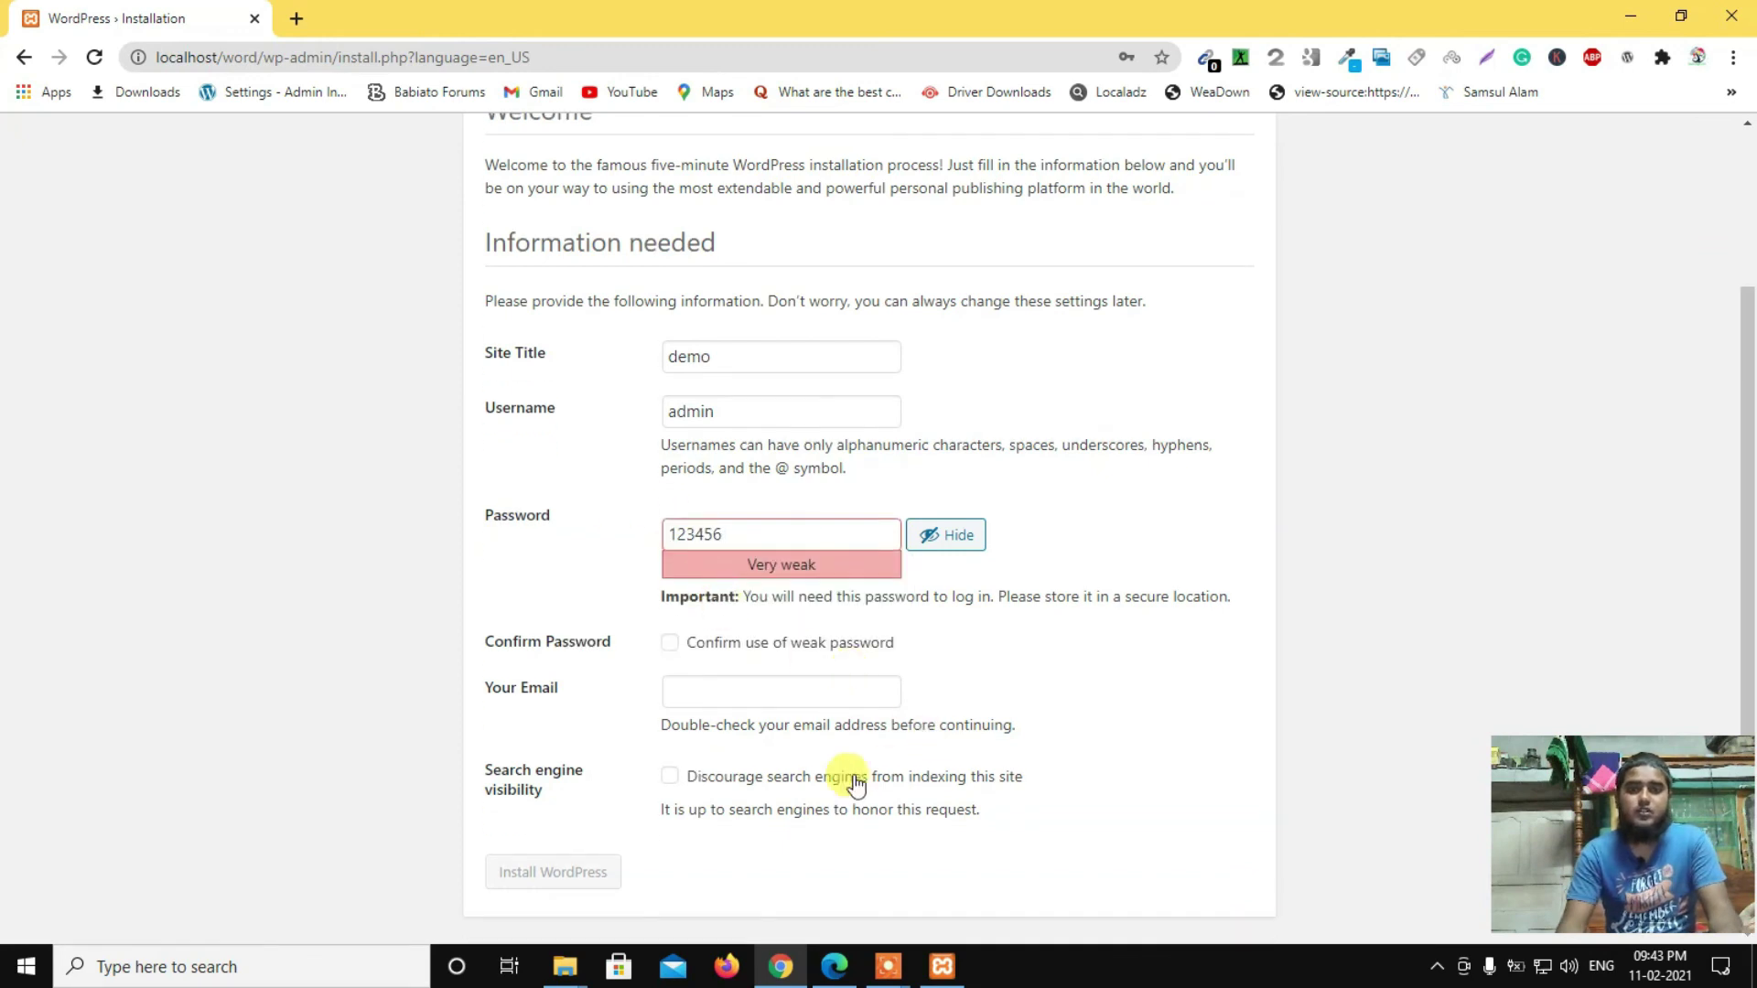
{"action": "left_click", "coordinate": [683, 648]}
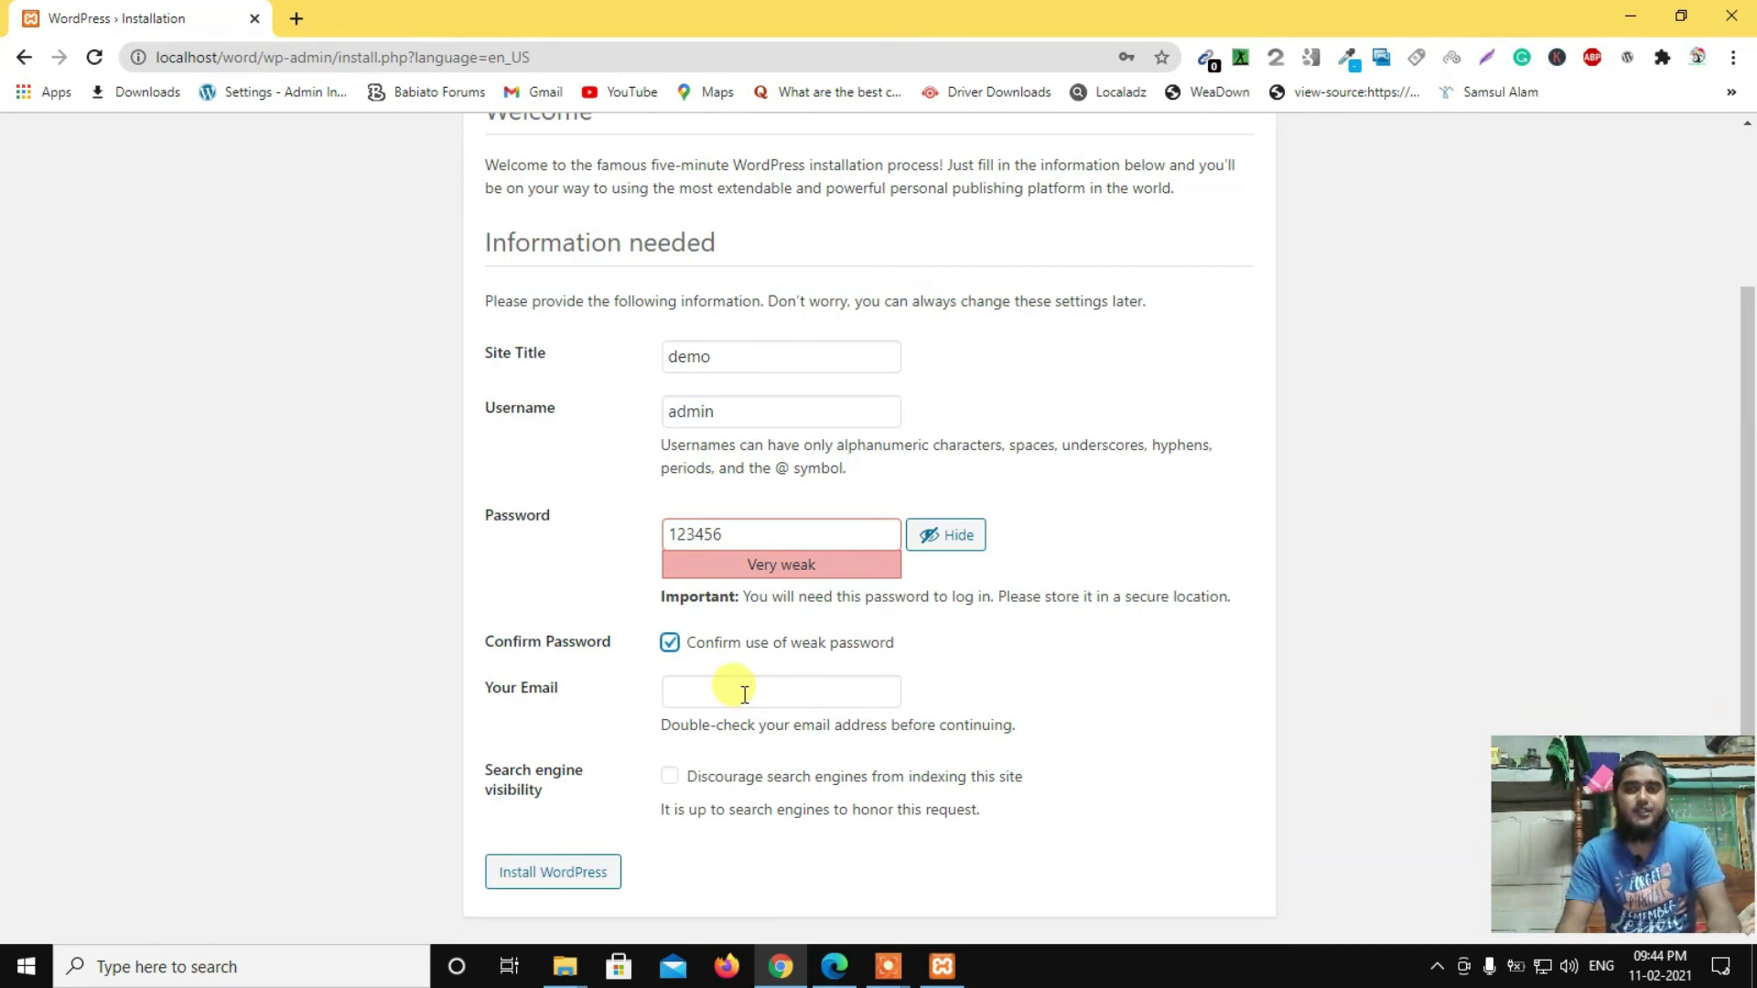
Step: Enter the admin e-mail address and install WordPress
{"action": "left_click", "coordinate": [745, 694]}
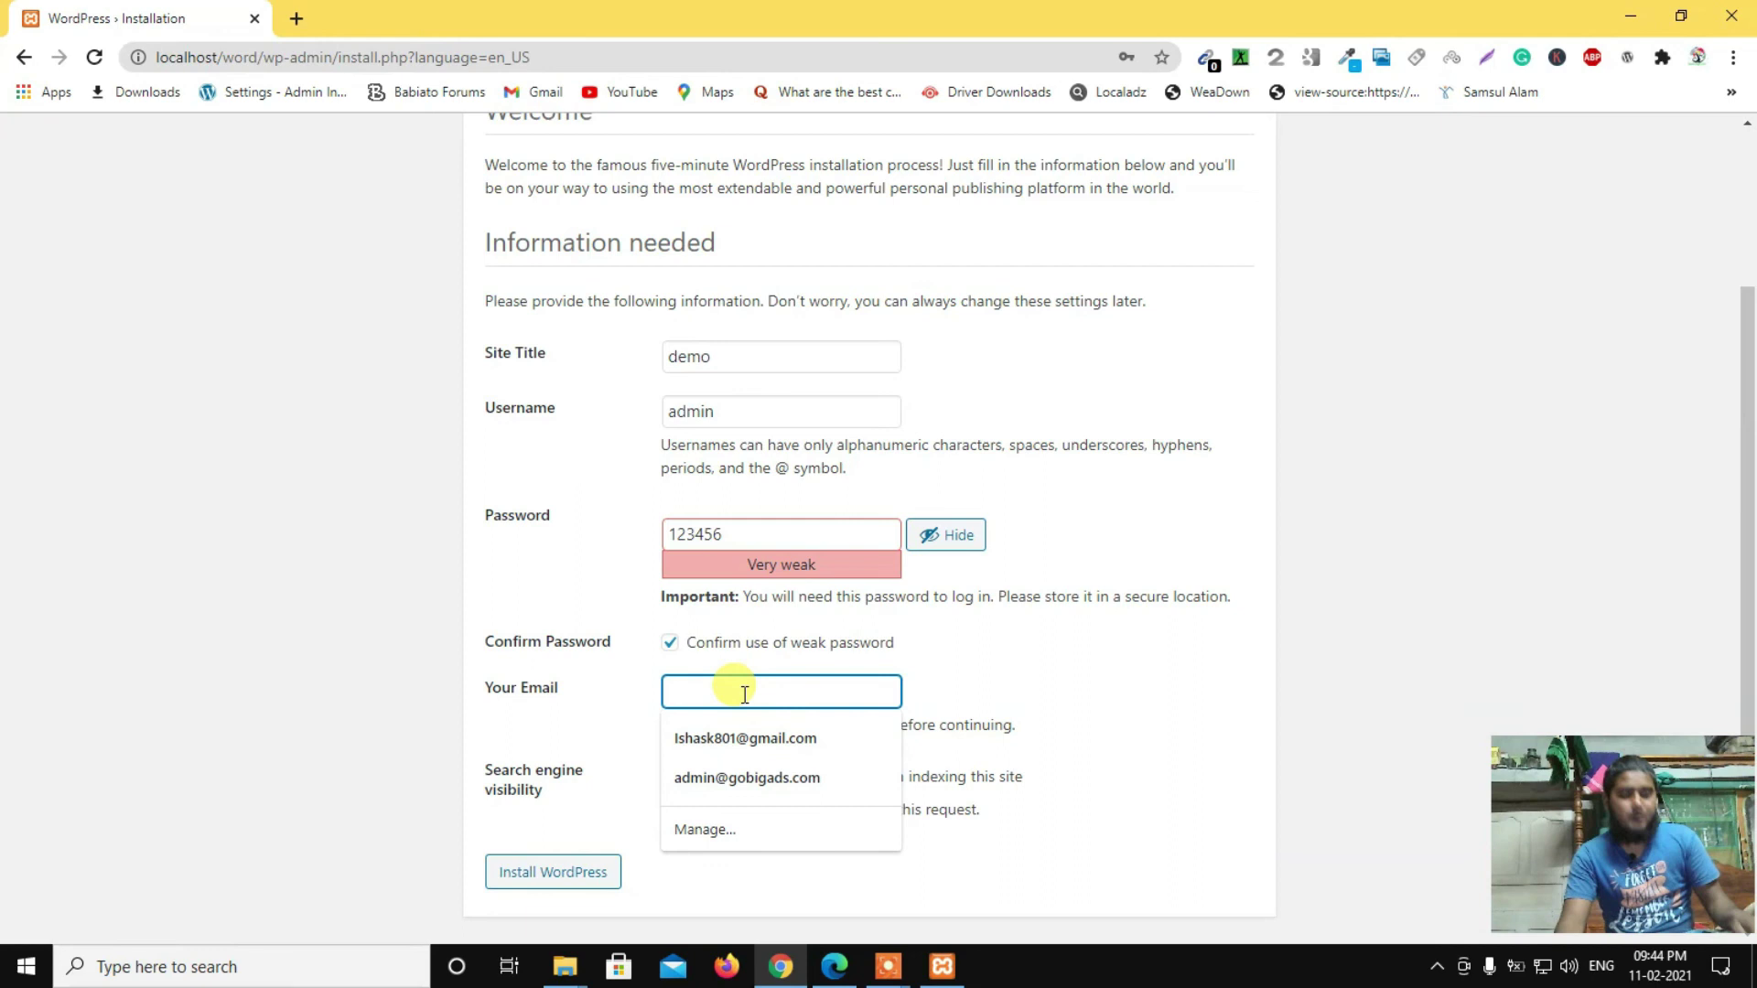
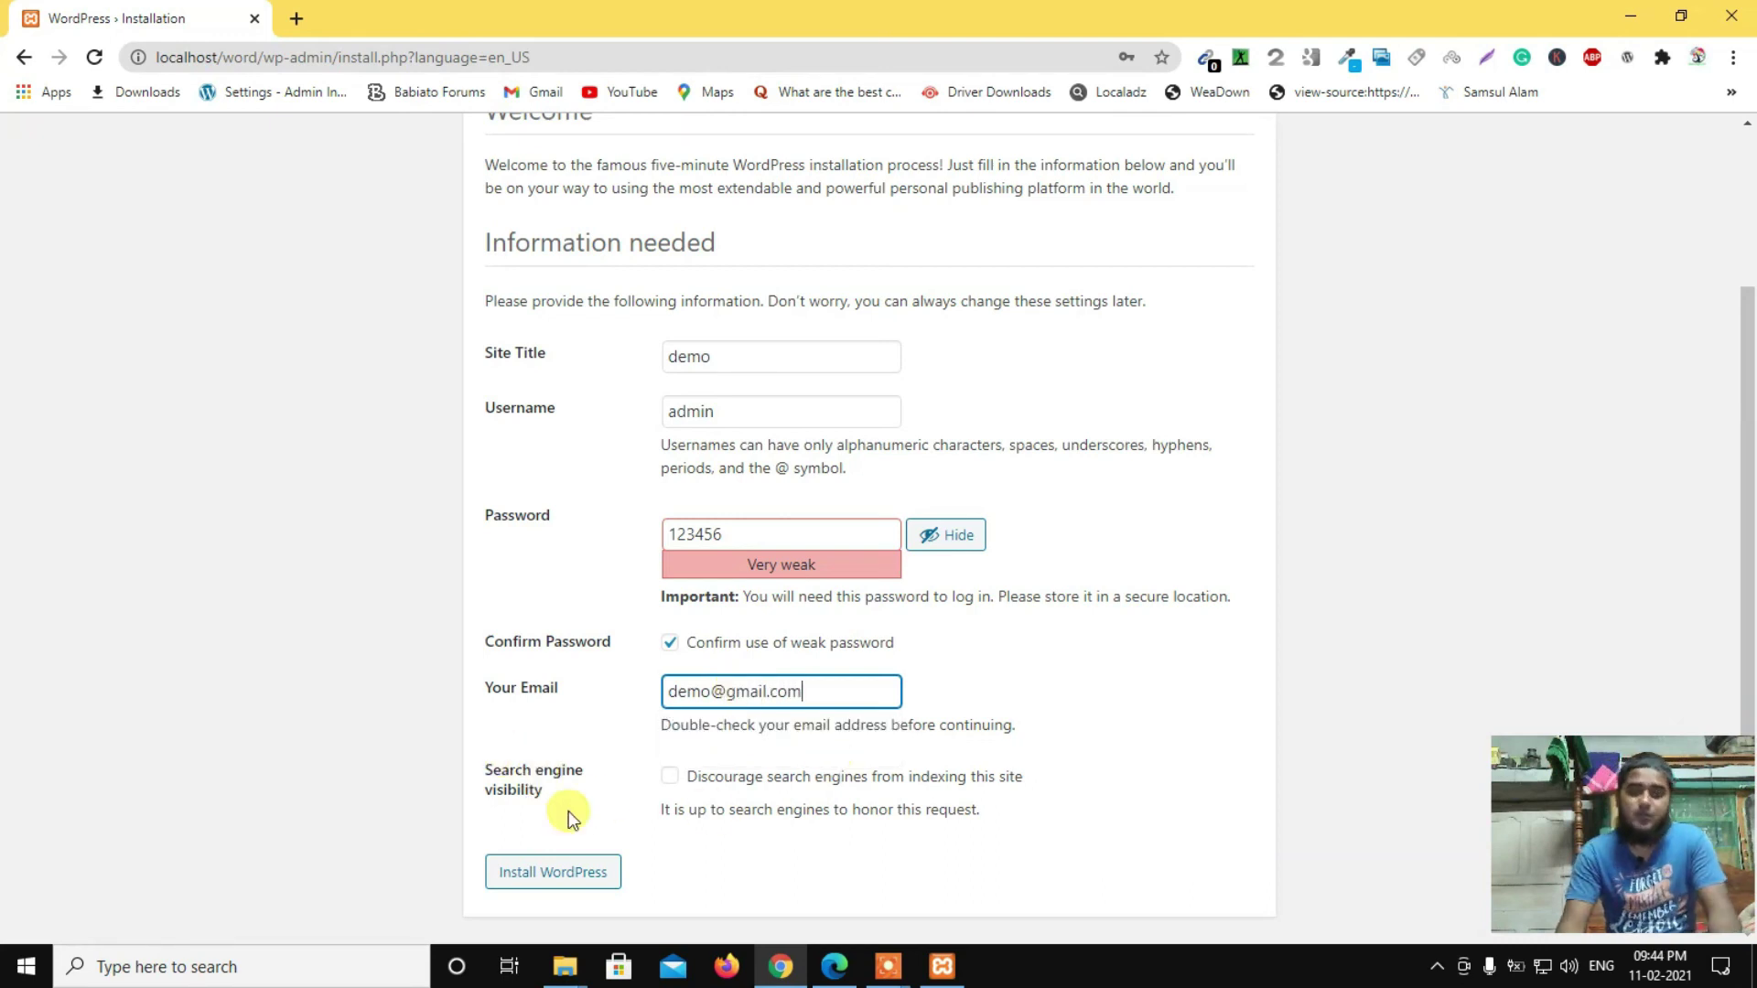
{"action": "left_click", "coordinate": [579, 872]}
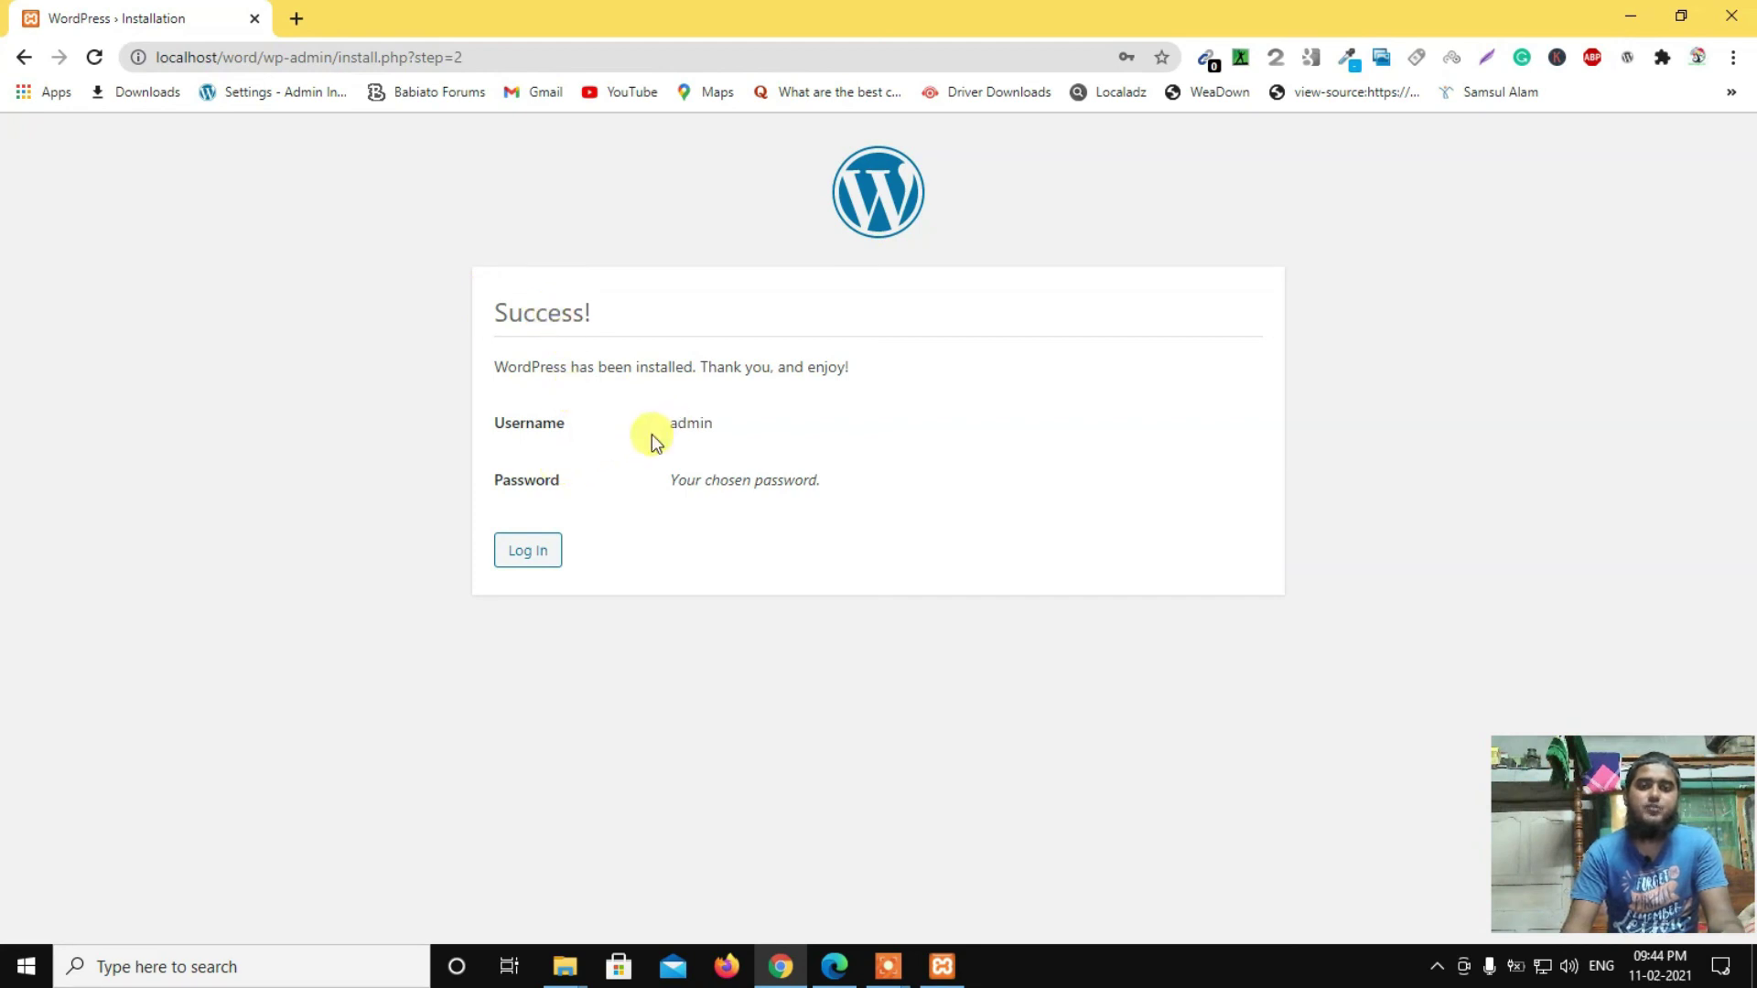
Step: Go from the Success page to the site's login page
{"action": "left_click", "coordinate": [532, 561]}
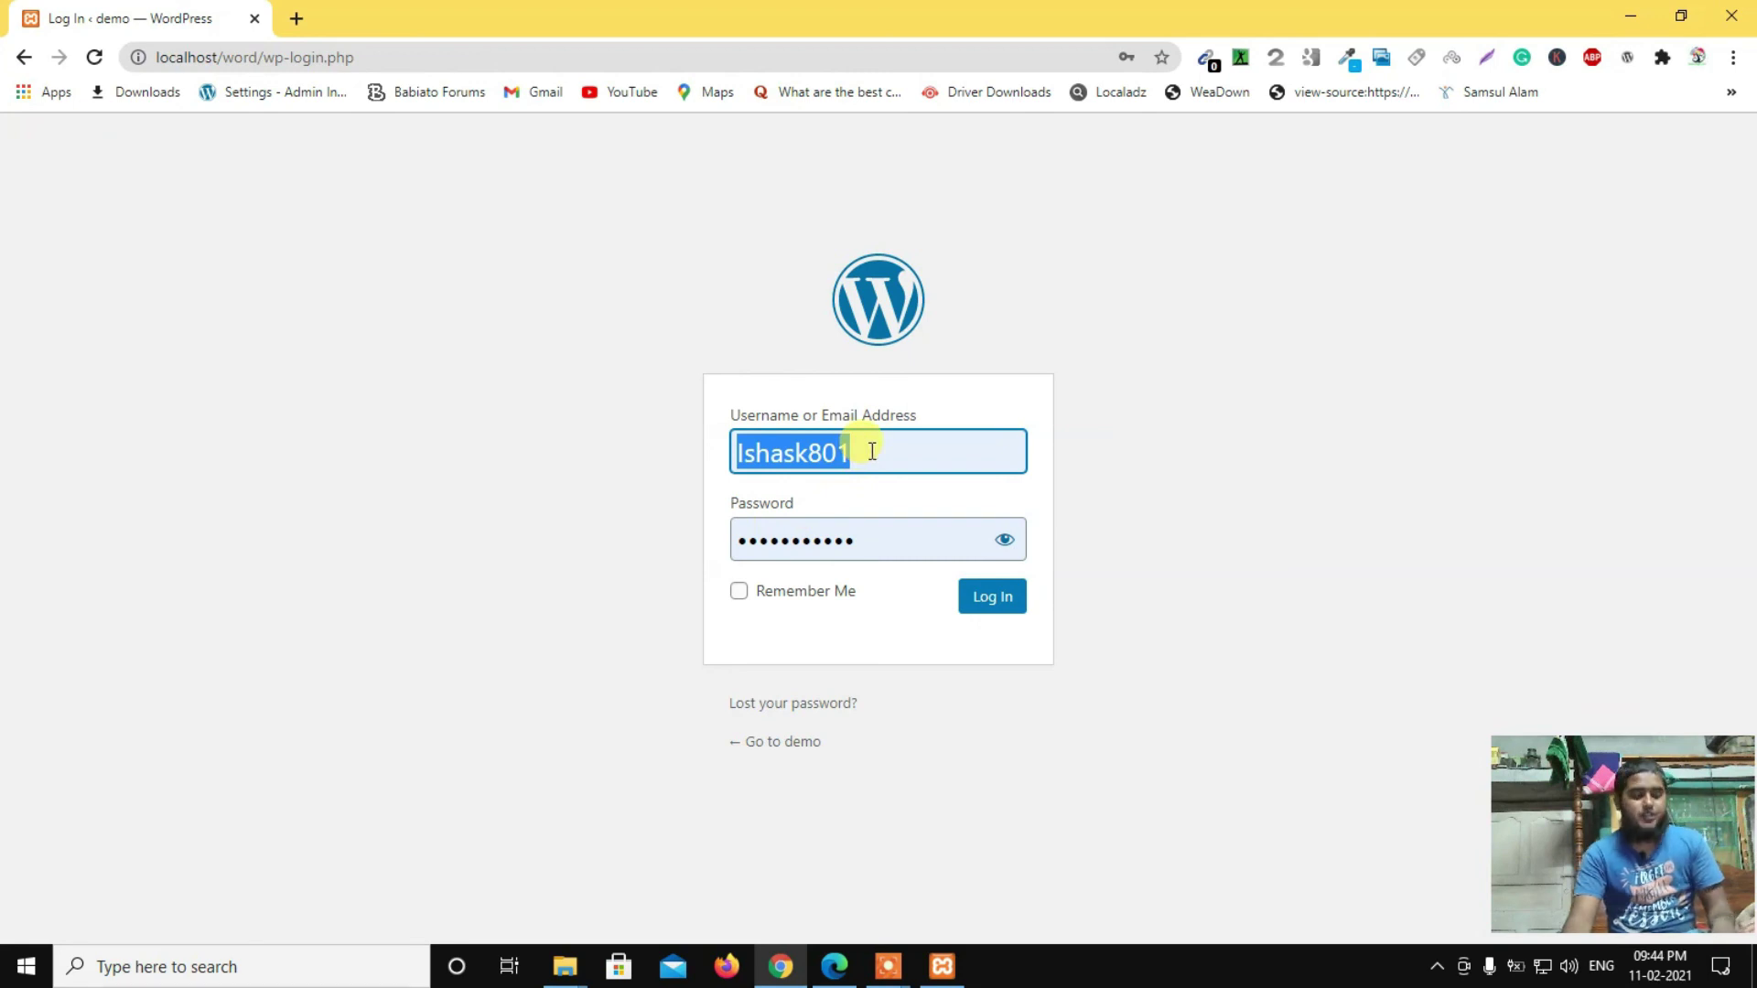
Step: Log in as admin, replacing the autofilled password with the newly chosen one
{"action": "type", "text": "a"}
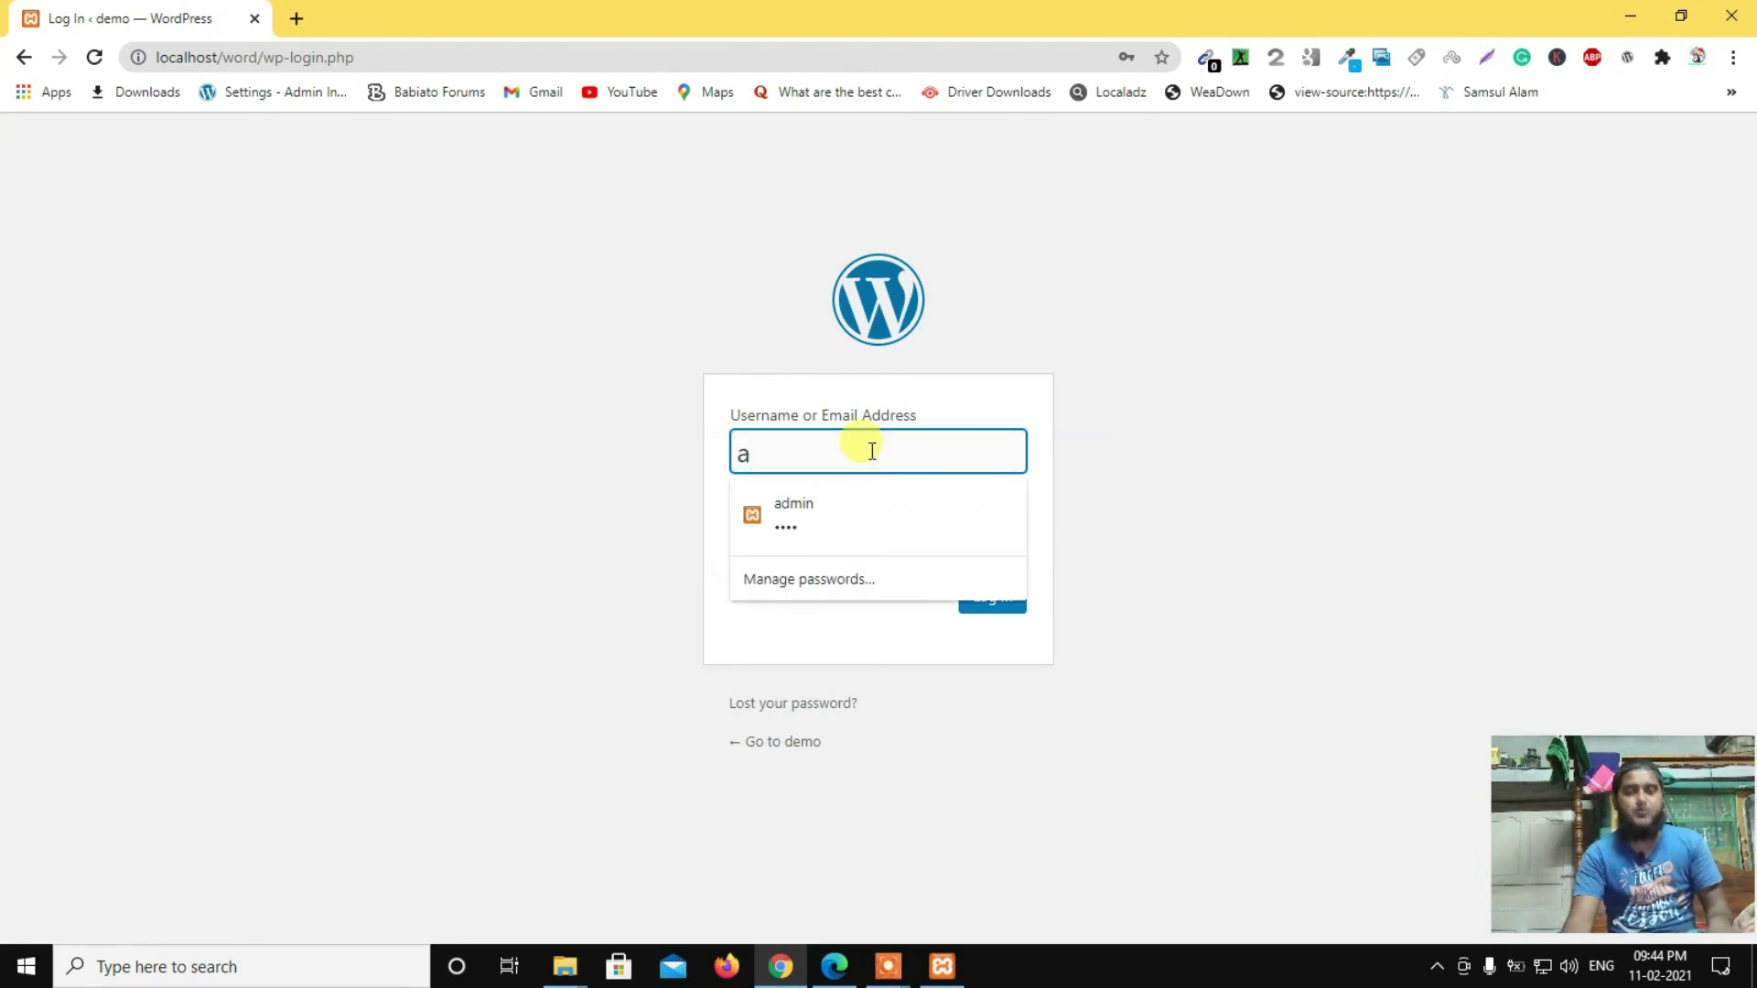
{"action": "type", "text": "dmin"}
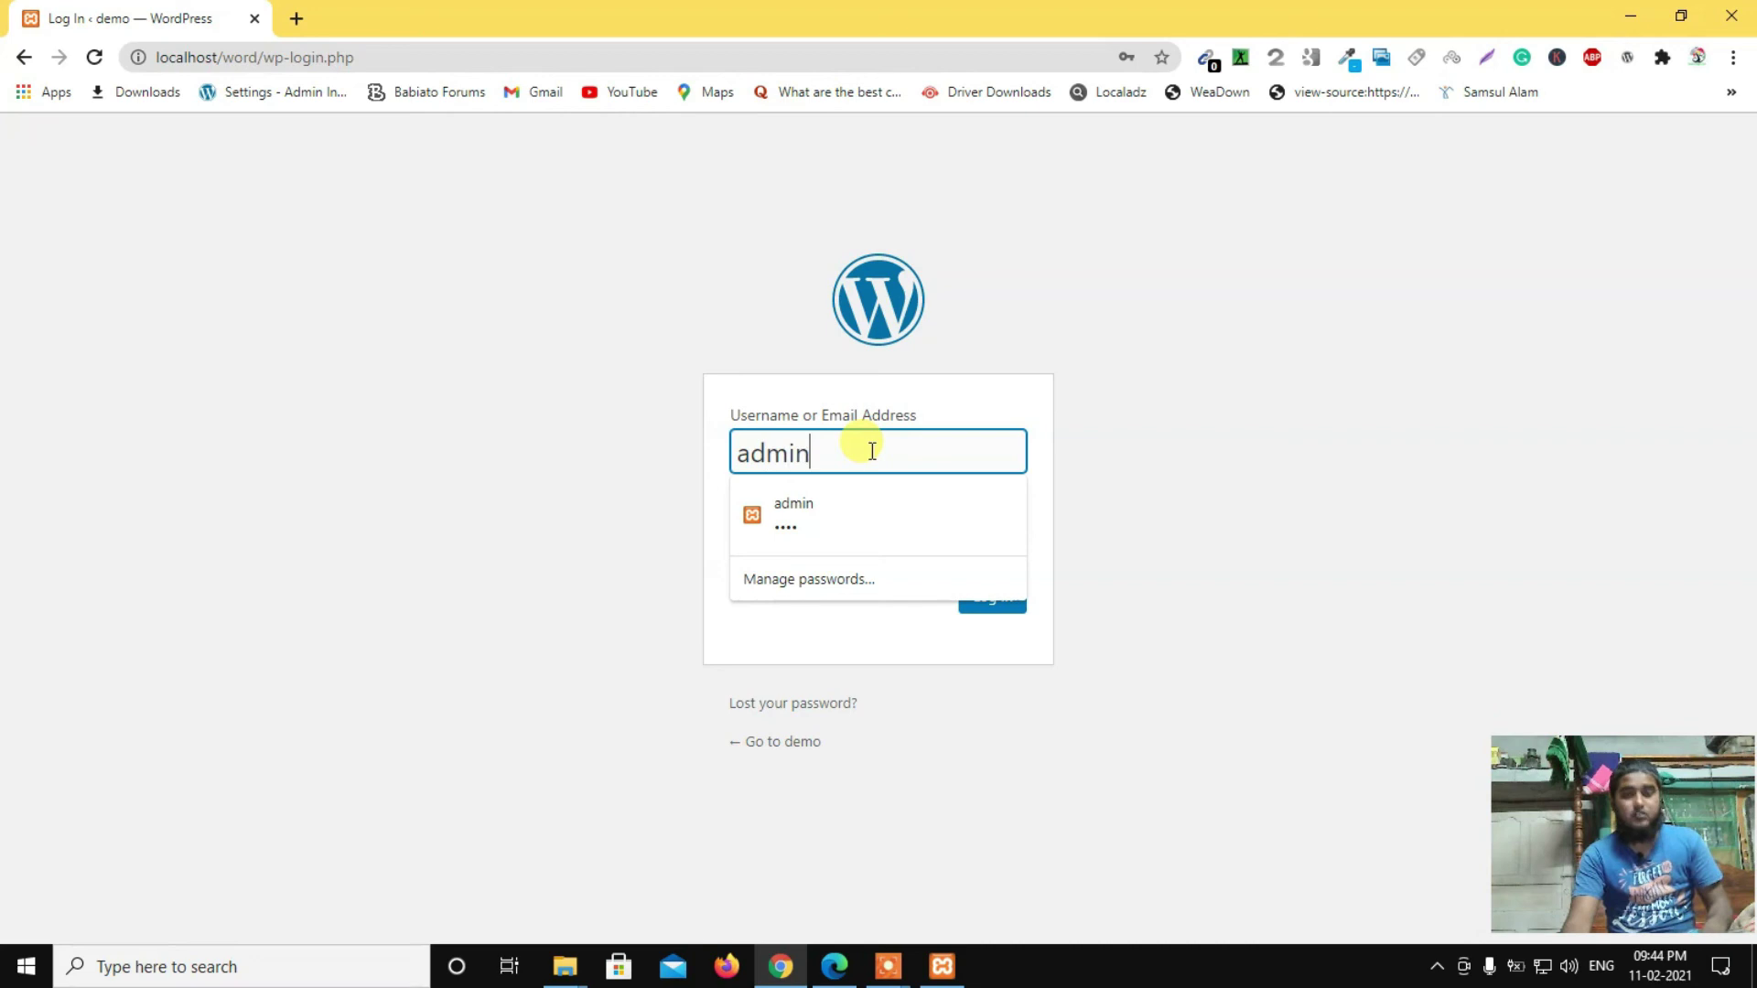
{"action": "left_click", "coordinate": [680, 403]}
{"action": "left_click_drag", "start_coordinate": [855, 538], "coordinate": [706, 549]}
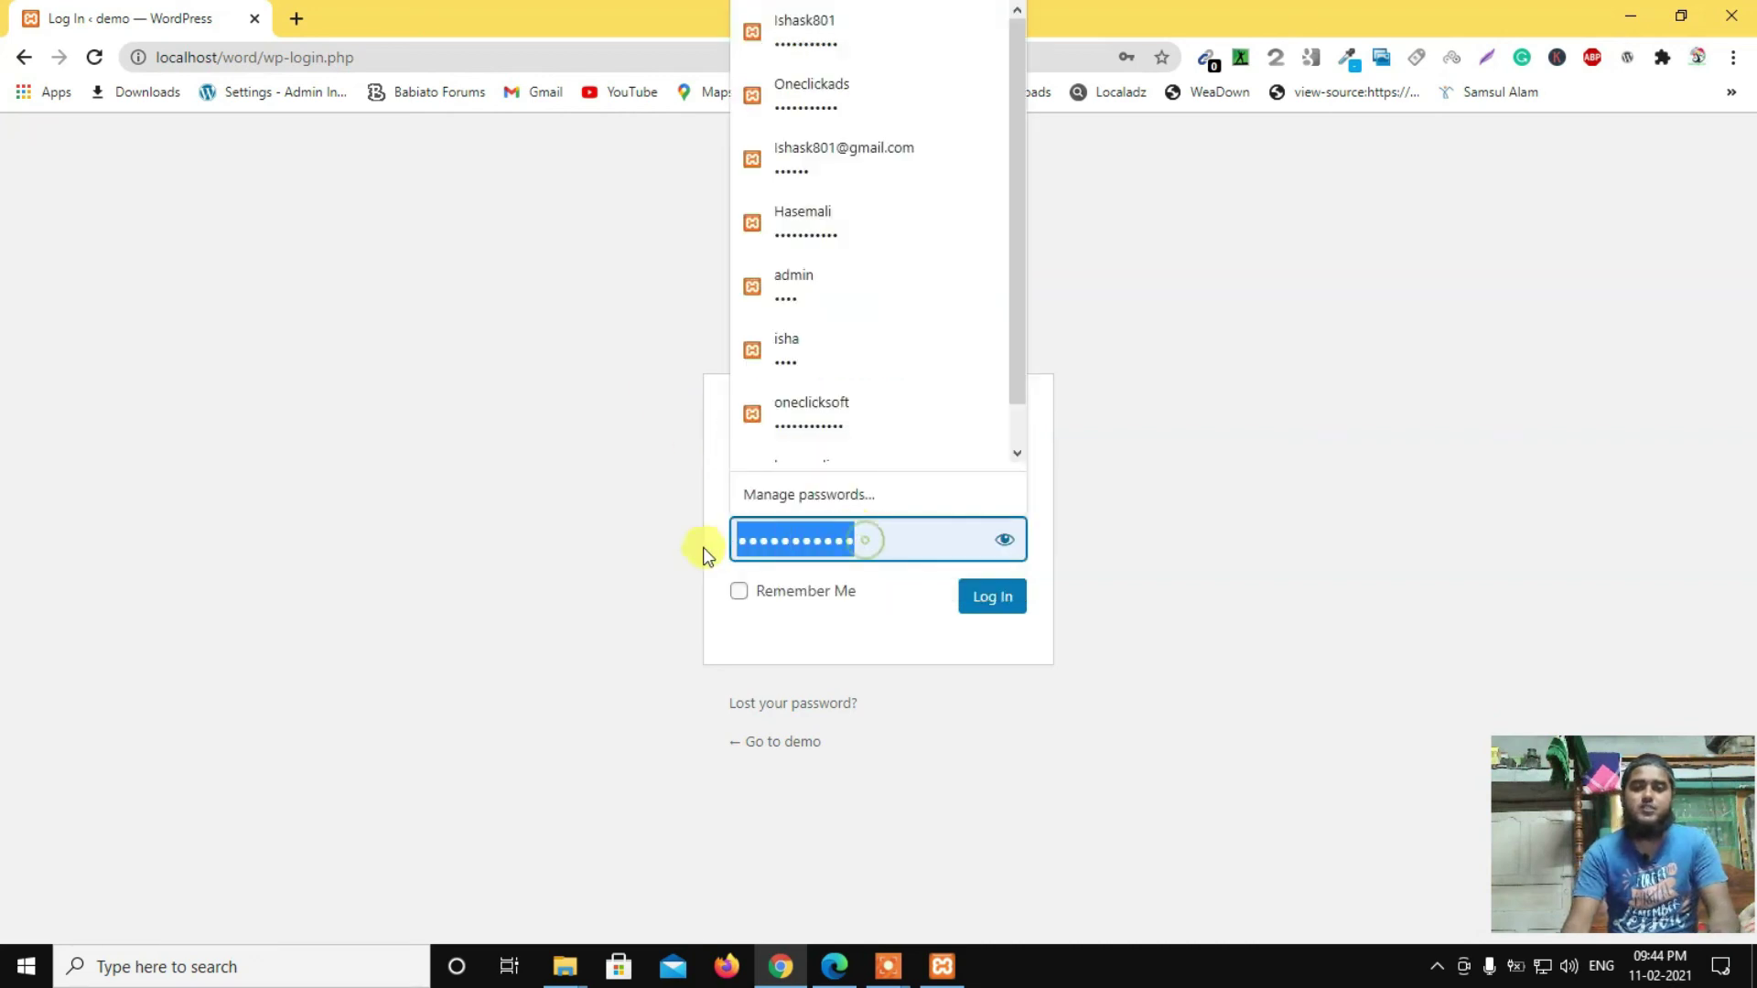
{"action": "key", "text": "BackSpace"}
{"action": "type", "text": "admin"}
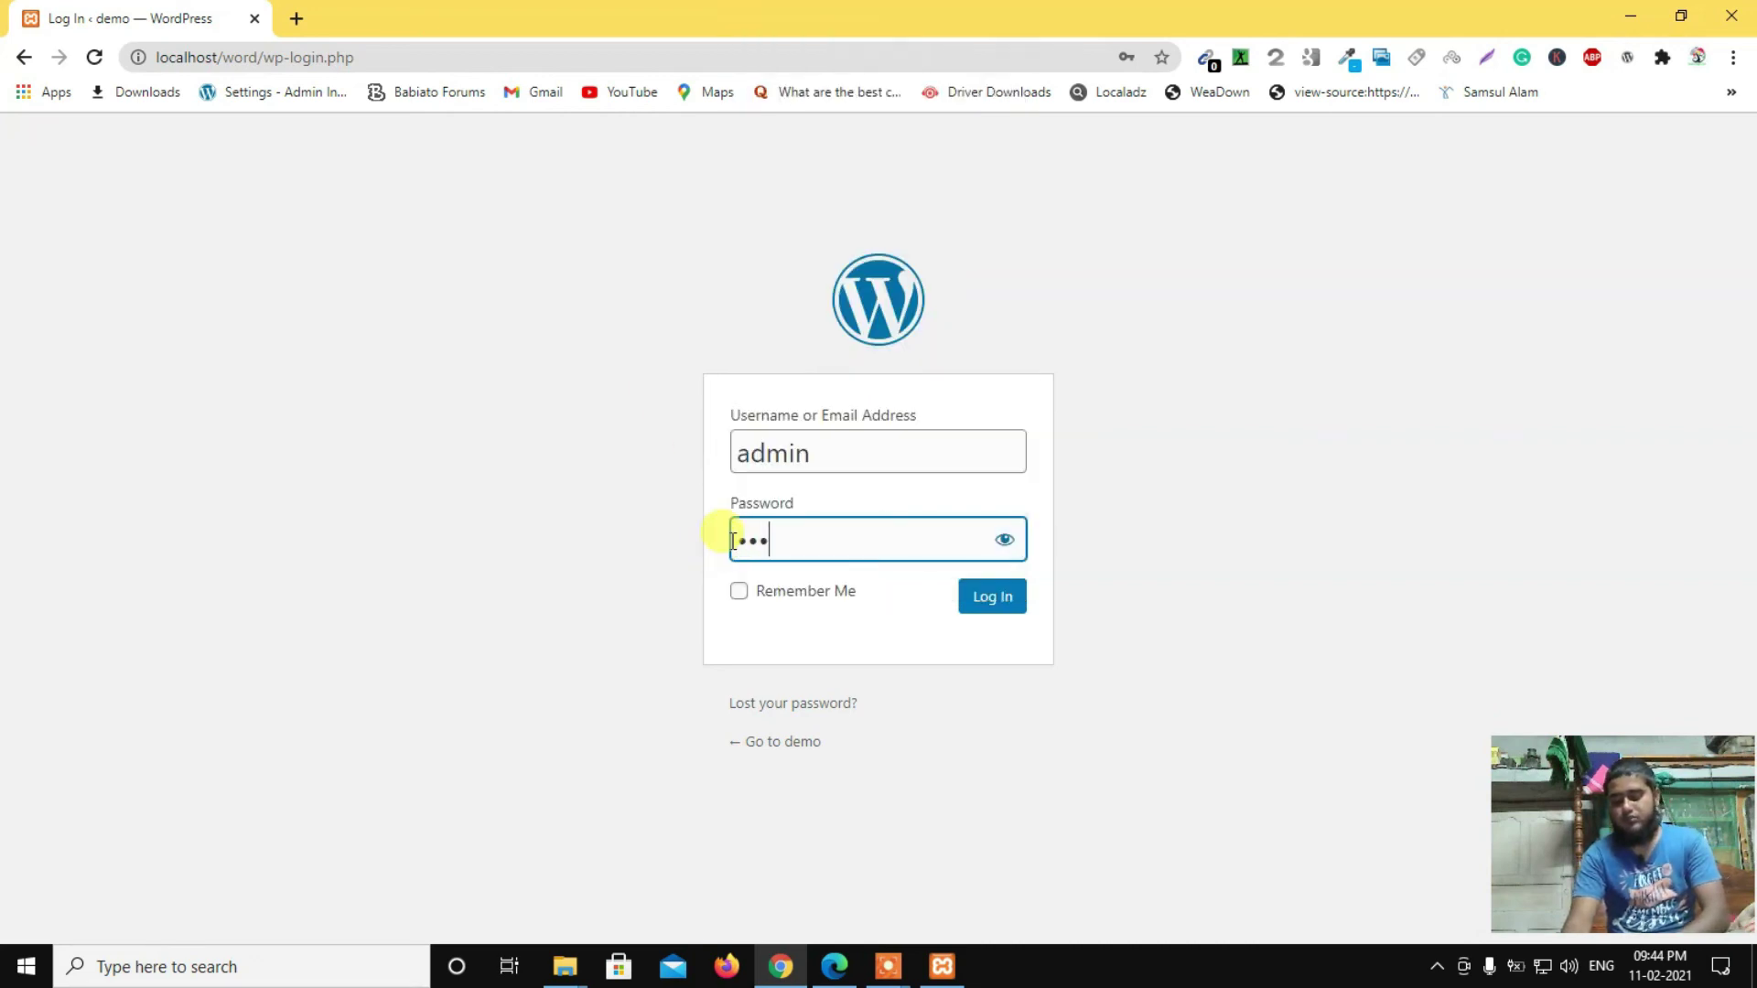
{"action": "type", "text": "1"}
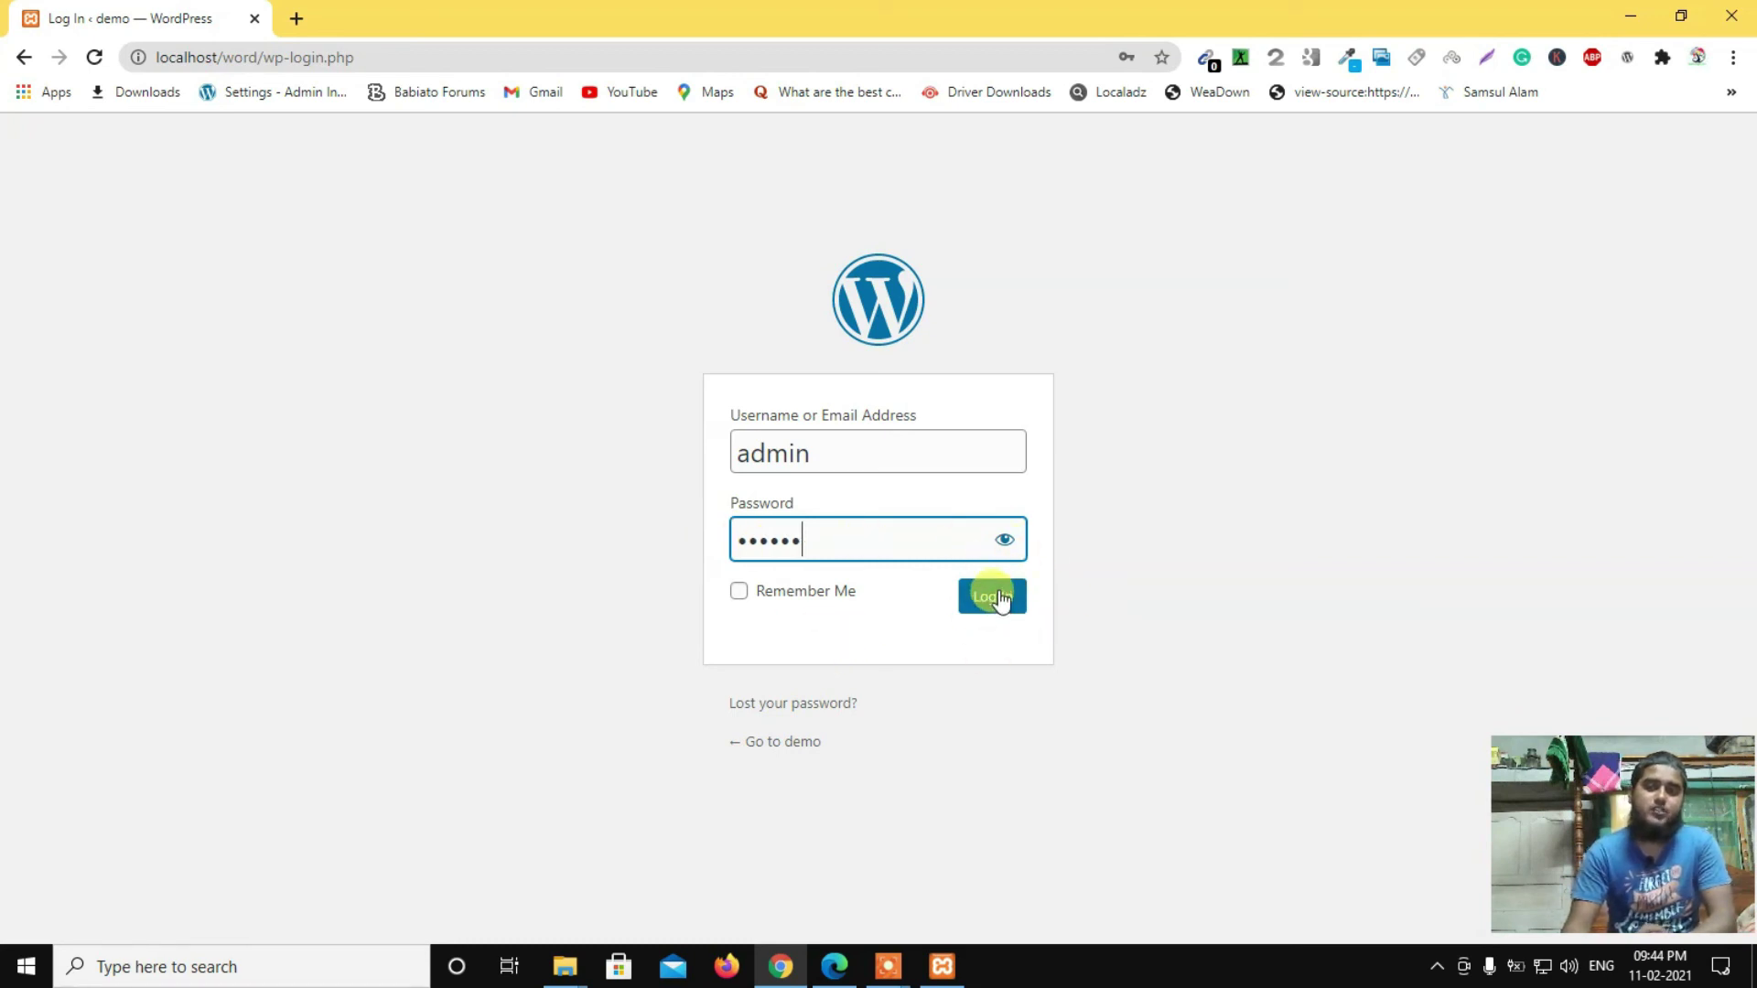
{"action": "left_click", "coordinate": [1003, 601]}
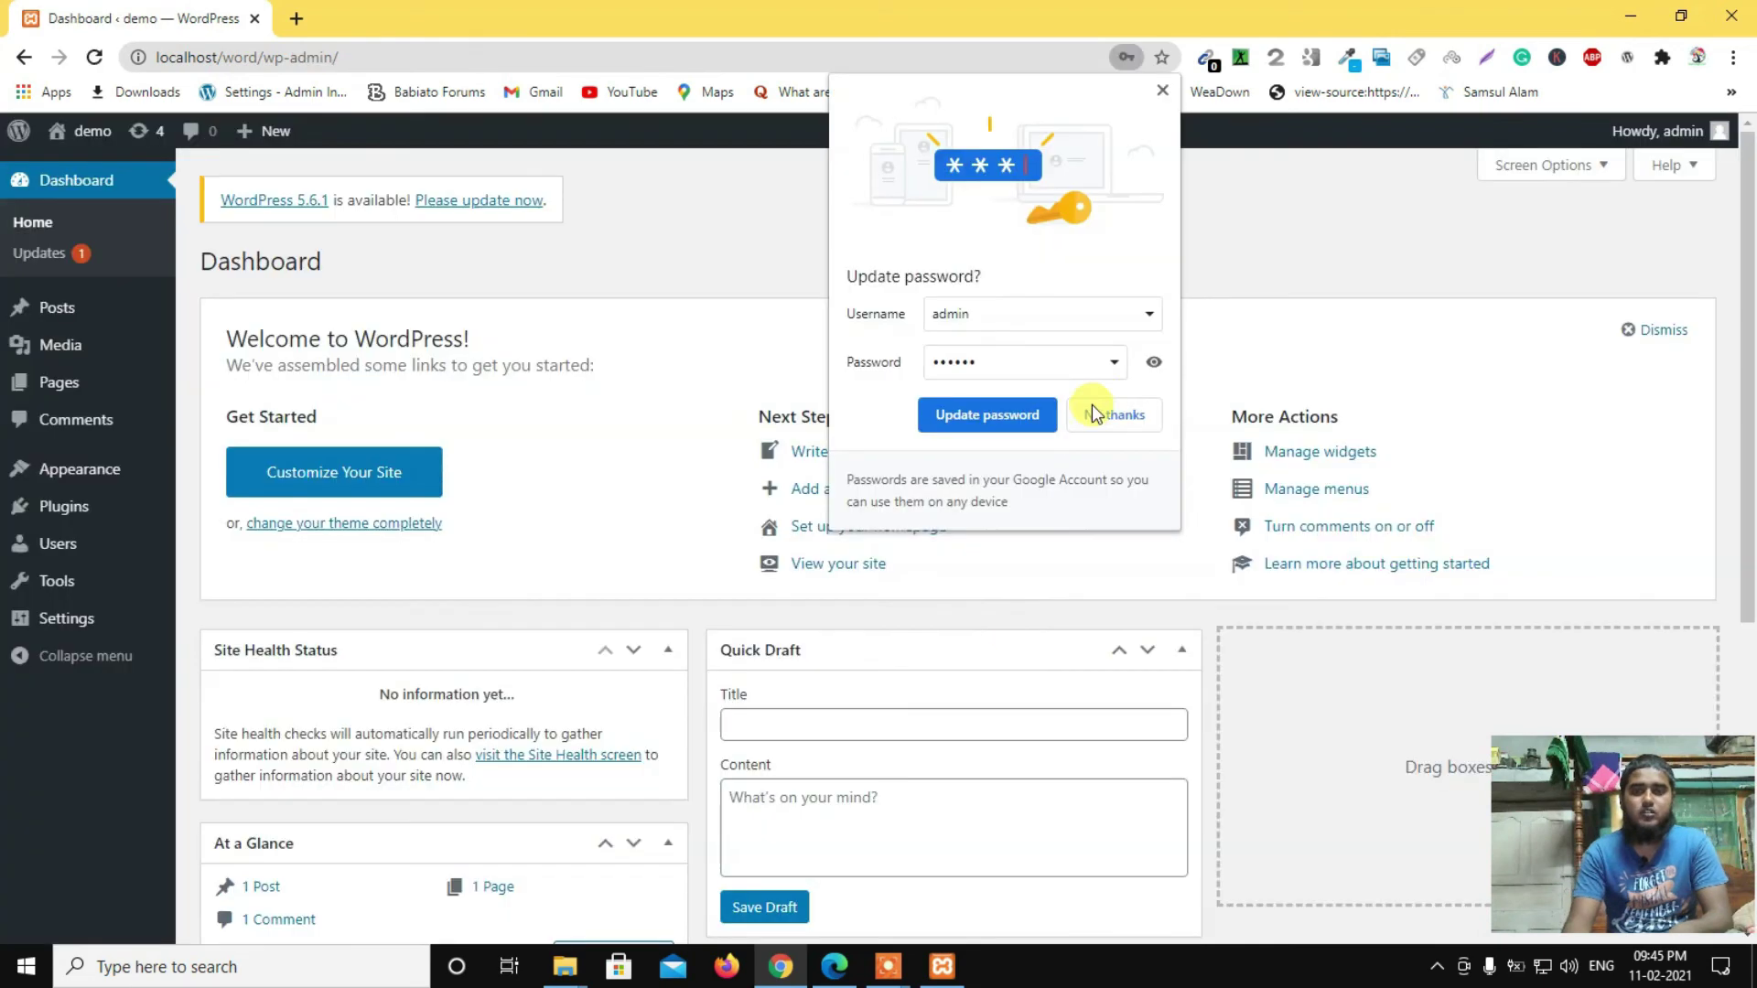
Step: Decline Chrome's password update, view the live demo site, then return to the Dashboard tab
{"action": "left_click", "coordinate": [1109, 416]}
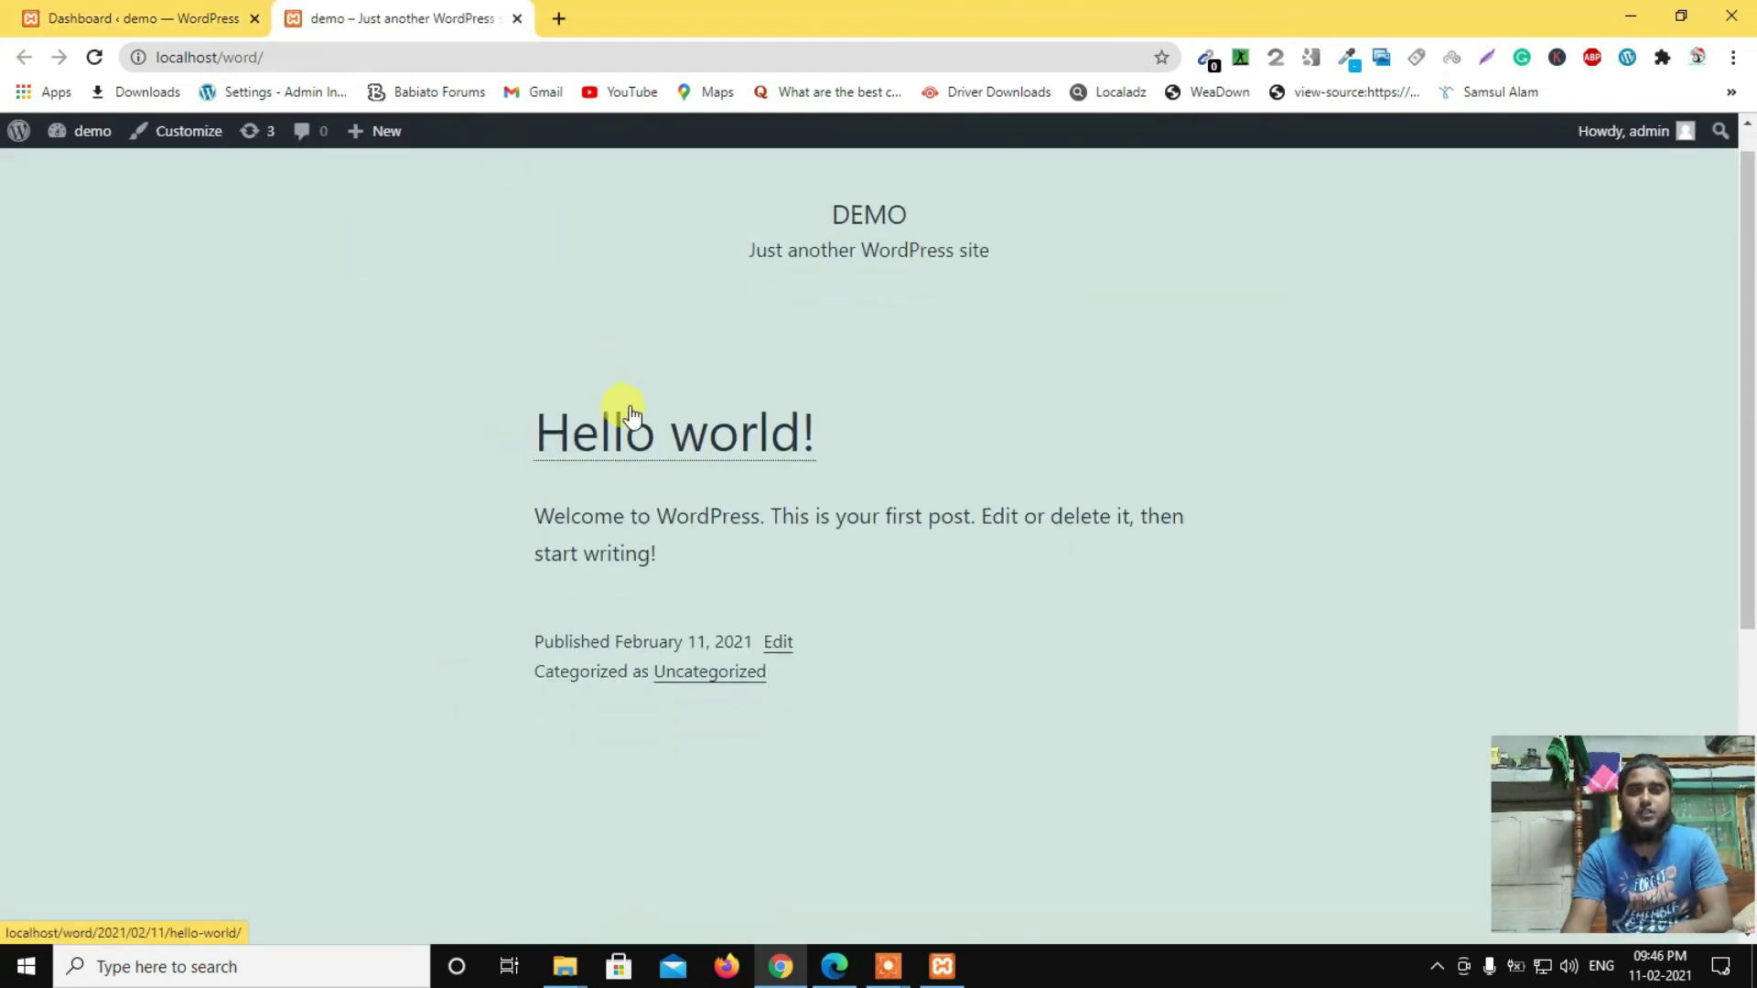
{"action": "scroll", "coordinate": [623, 398], "scroll_direction": "down", "scroll_amount": 5}
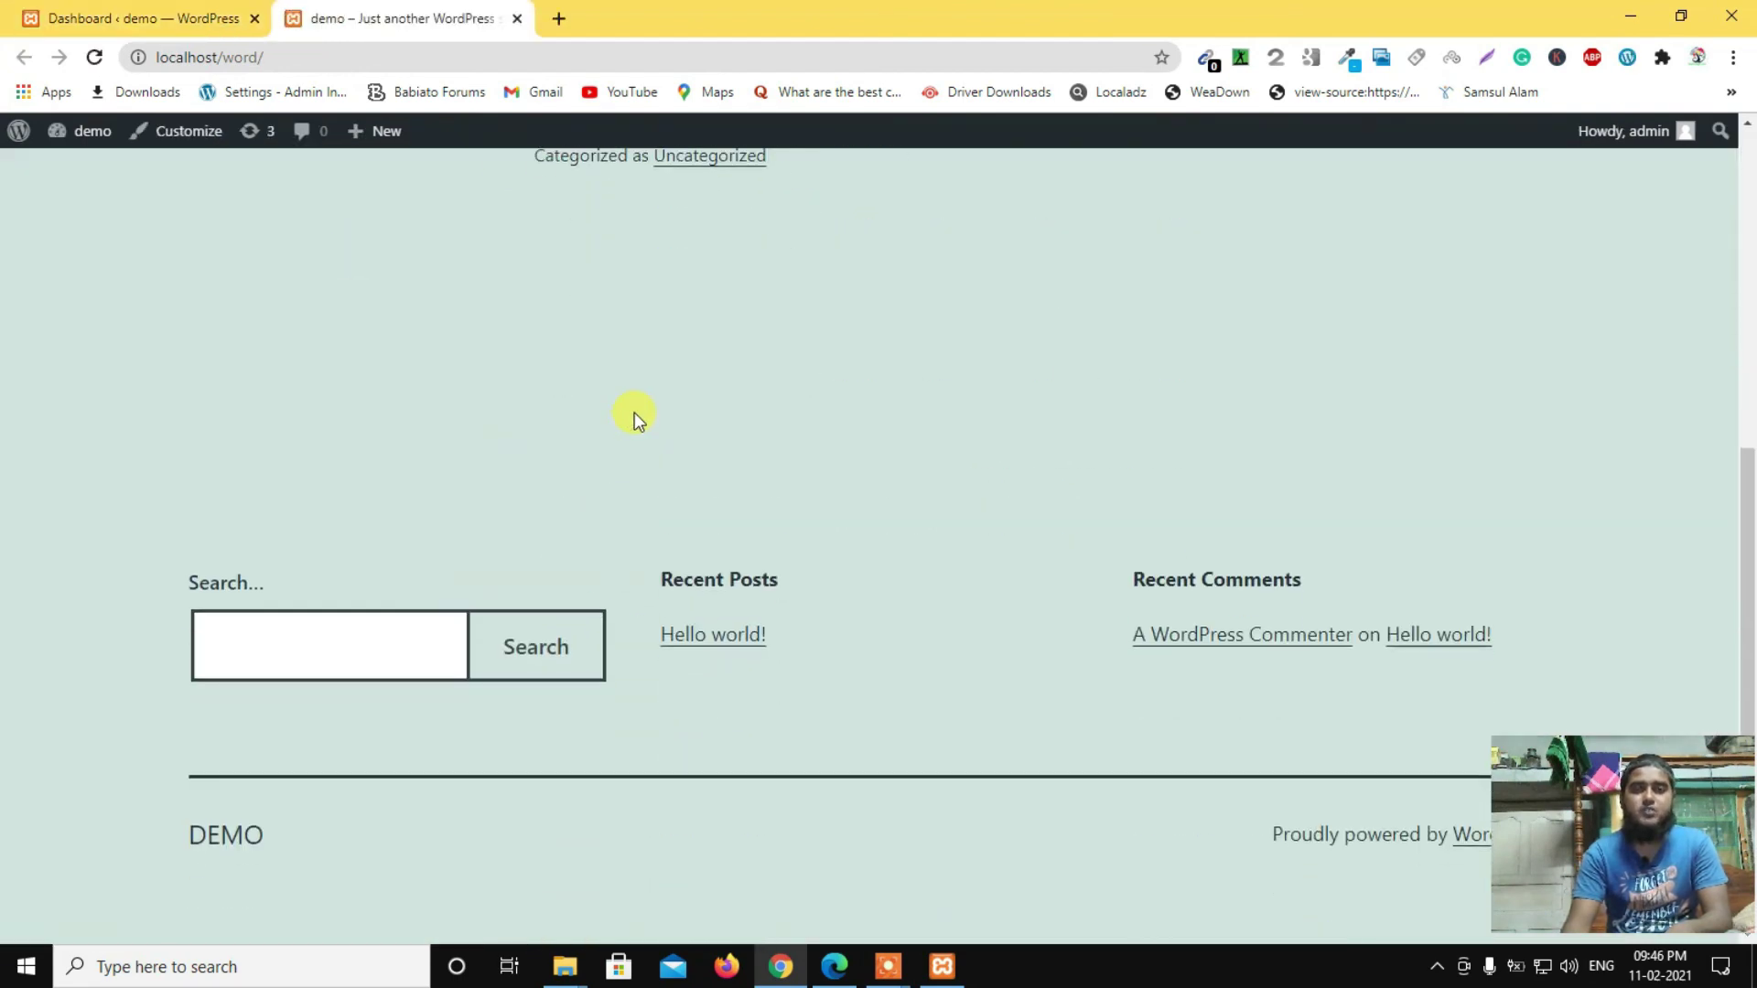
{"action": "scroll", "coordinate": [635, 412], "scroll_direction": "up", "scroll_amount": 5}
{"action": "left_click", "coordinate": [128, 13]}
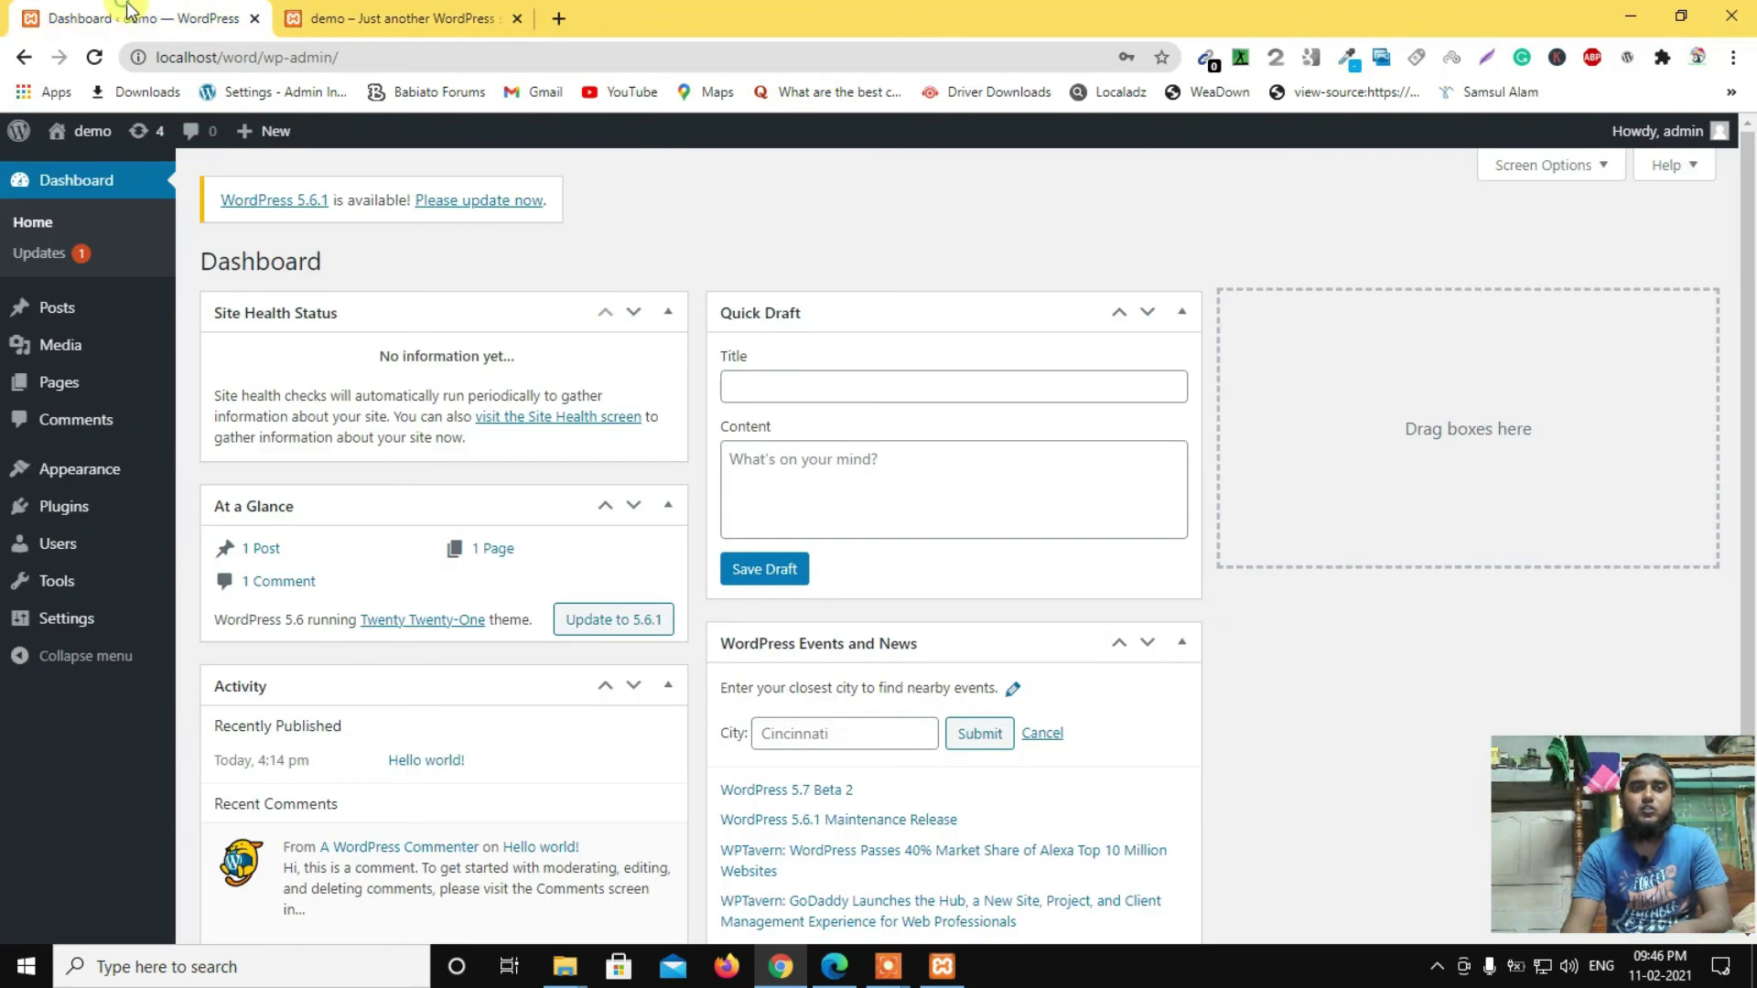
{"action": "scroll", "coordinate": [439, 275], "scroll_direction": "down", "scroll_amount": 3}
{"action": "scroll", "coordinate": [440, 394], "scroll_direction": "up", "scroll_amount": 3}
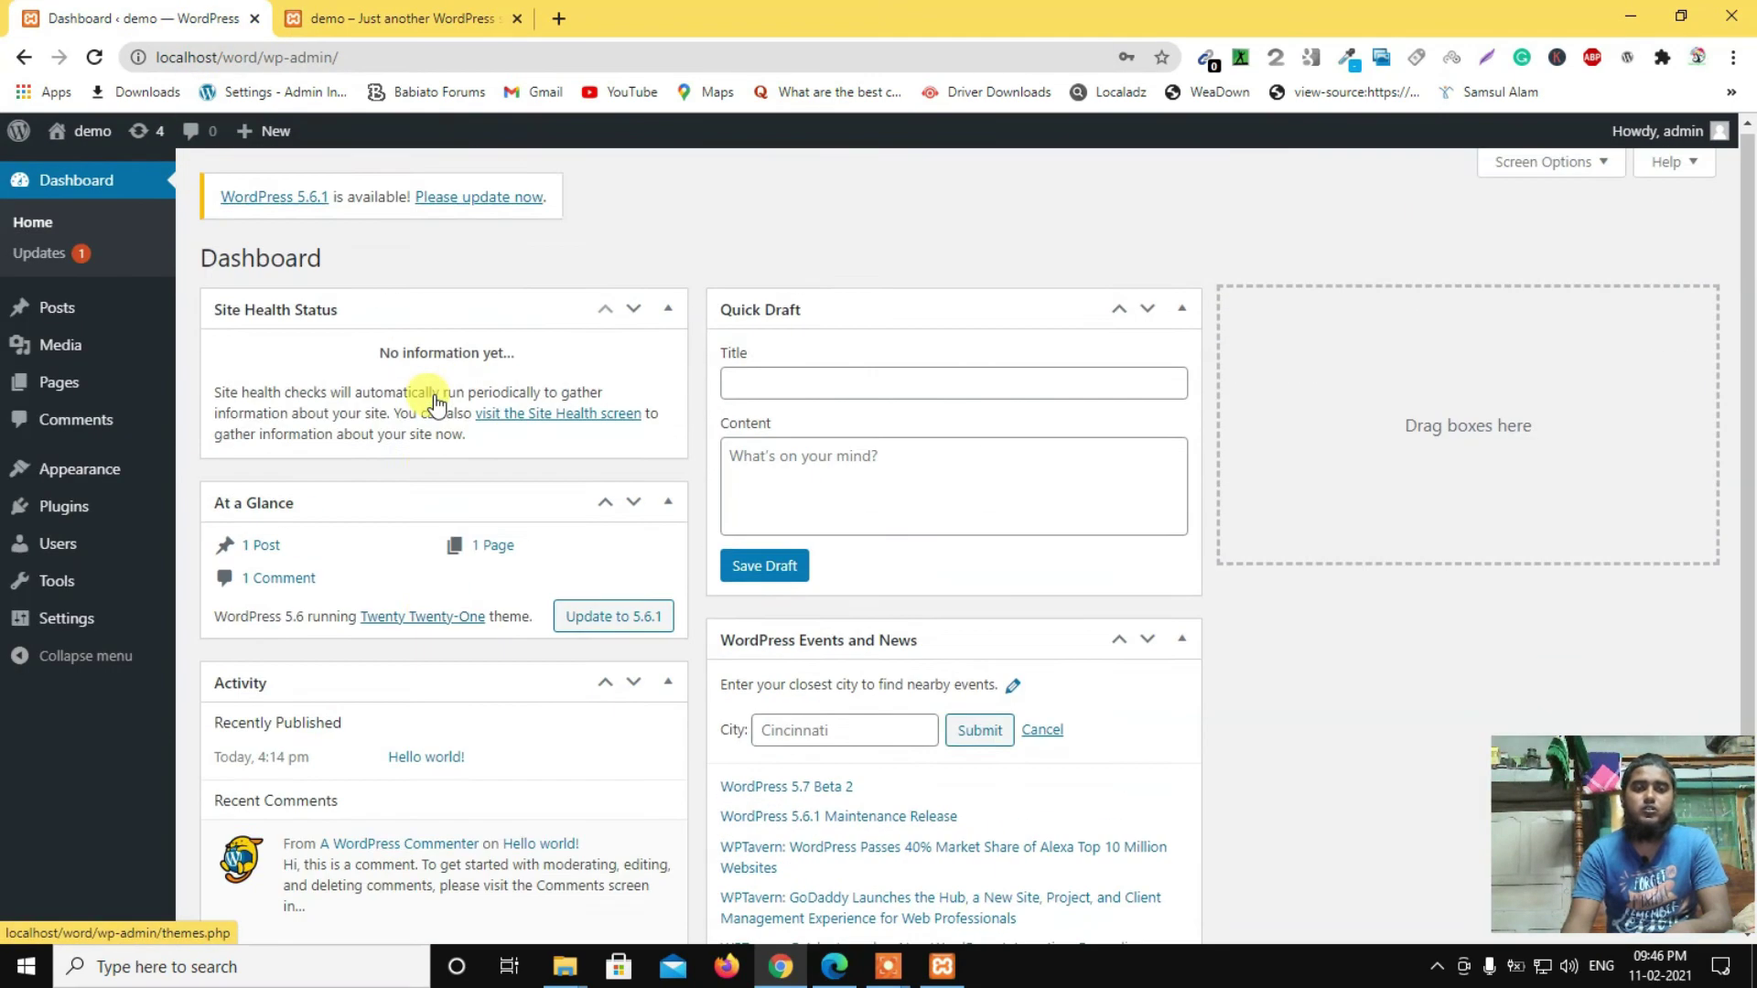